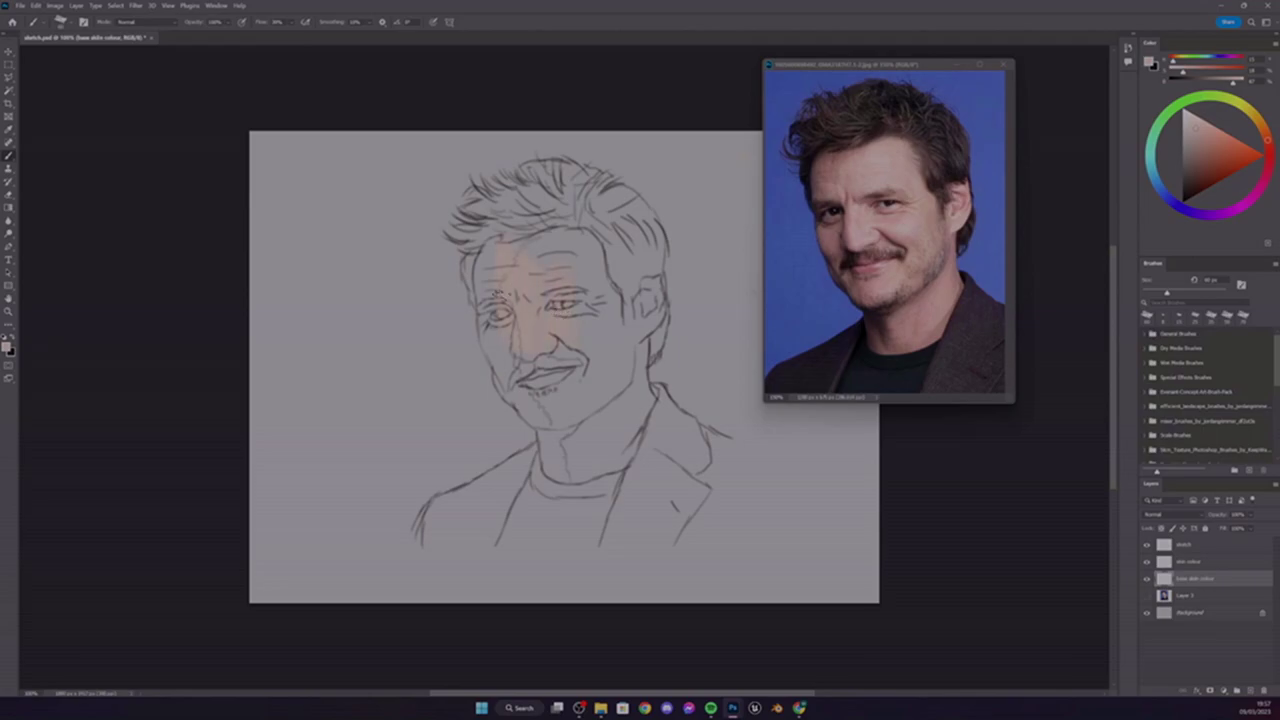
Fill the face, ear and neck with a light peach skin tone on the base skin colour layer, cleaning up the overspill
key(])
drag(566, 350, 584, 356)
mouse_move(526, 246)
mouse_down()
mouse_move(583, 248)
mouse_move(618, 289)
mouse_move(618, 426)
mouse_move(571, 391)
mouse_move(556, 439)
mouse_up()
key([)
key([)
Paint a reddish neck shadow on the skin colour layer with a tone sampled from the photo, and merge it into the base skin colour layer
key(z)
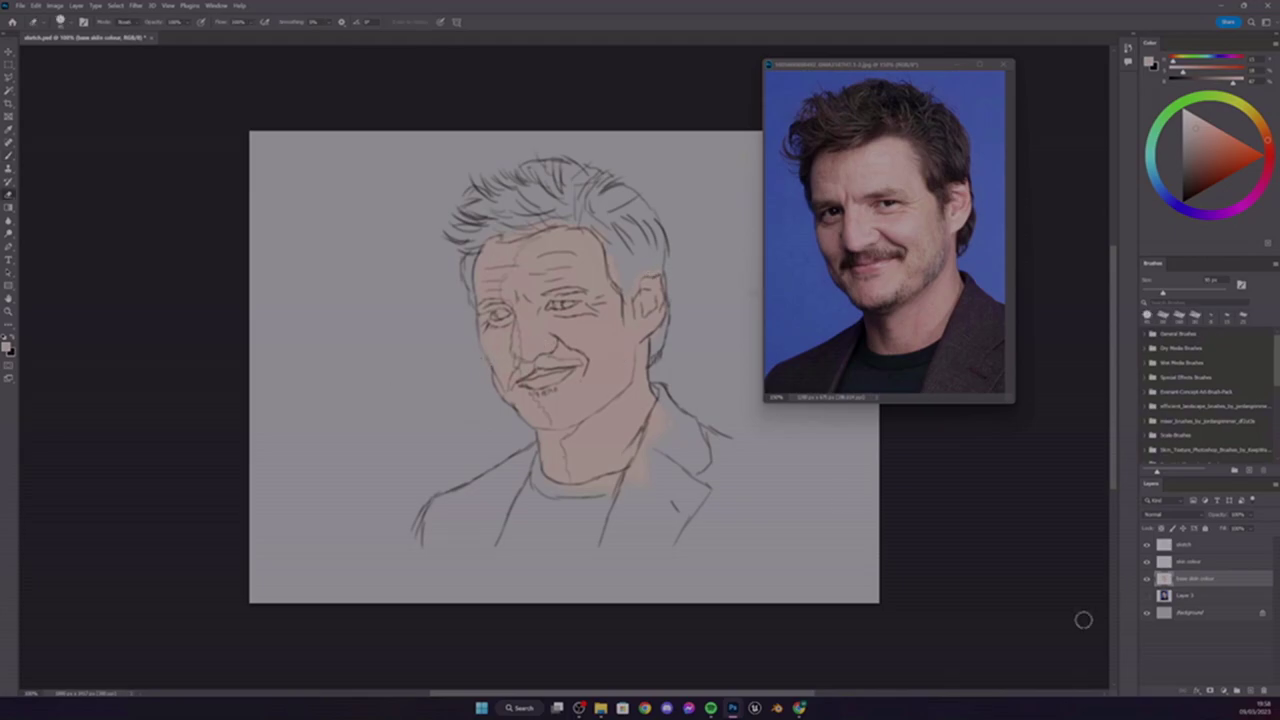
key(alt+])
click(620, 401)
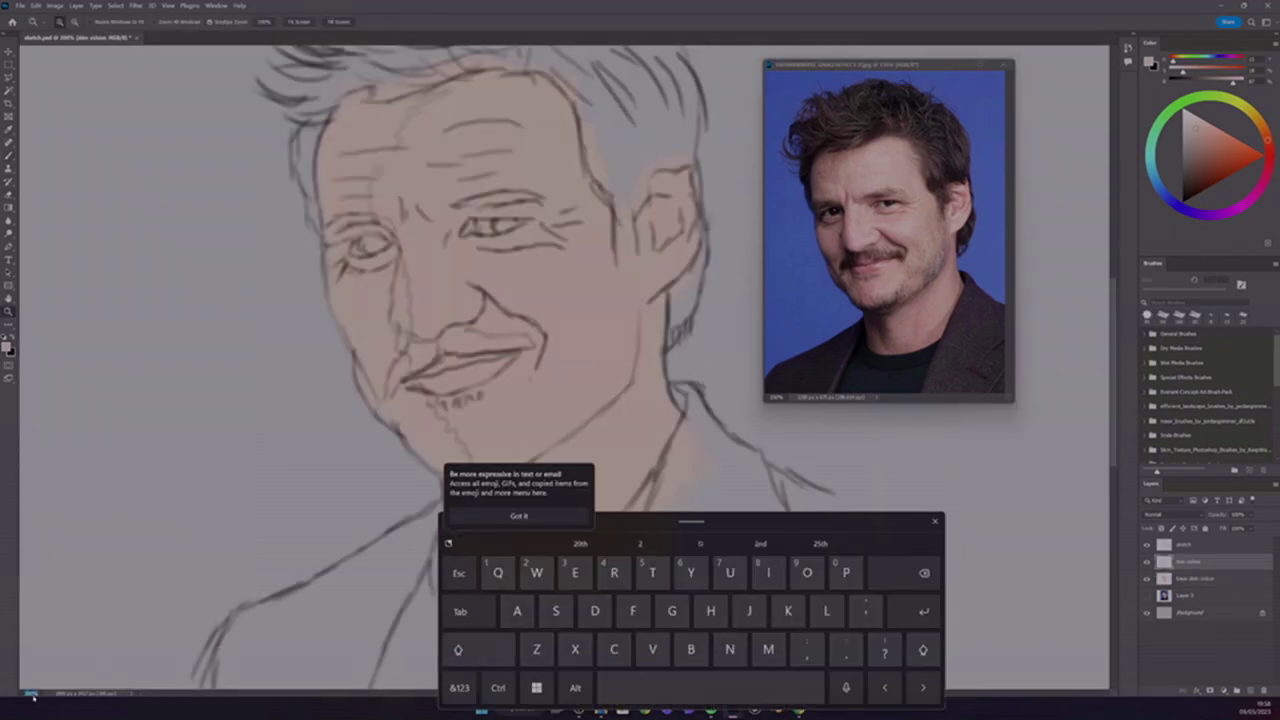
alt+click(620, 401)
key(i)
click(955, 279)
key(b)
mouse_move(615, 415)
mouse_down()
mouse_move(578, 428)
mouse_move(631, 417)
mouse_move(618, 443)
mouse_move(639, 413)
mouse_move(570, 428)
mouse_move(590, 455)
mouse_up()
key(ctrl+e)
On the sketch layer, extend the reddish neck shadow up to the ear and down to the collar with a smaller brush
click(1236, 549)
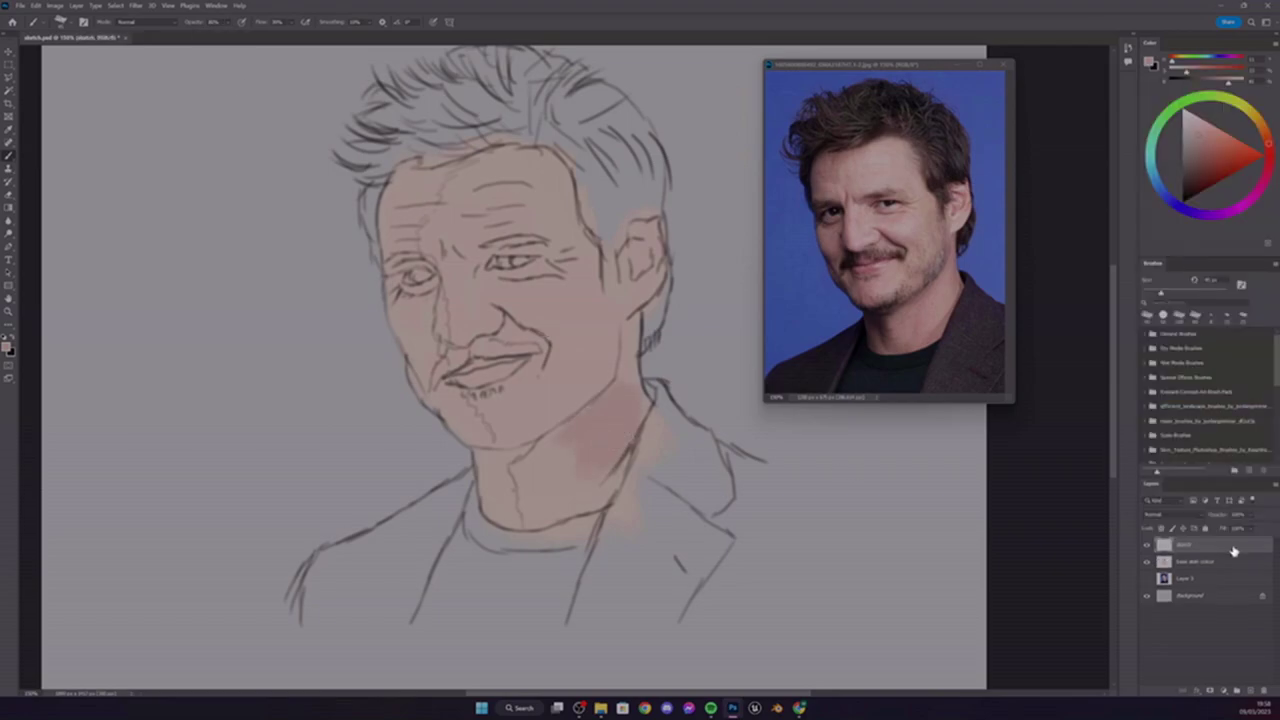
key(bracketleft)
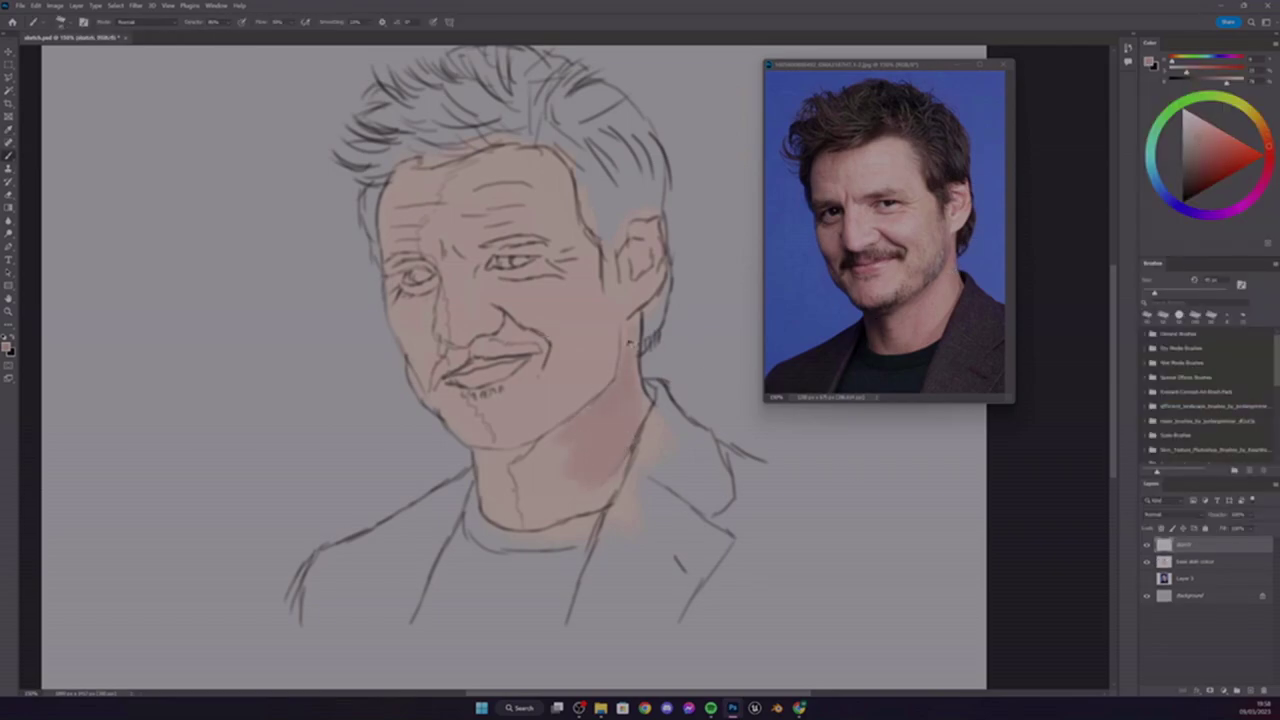
key(bracketleft)
key(bracketleft)
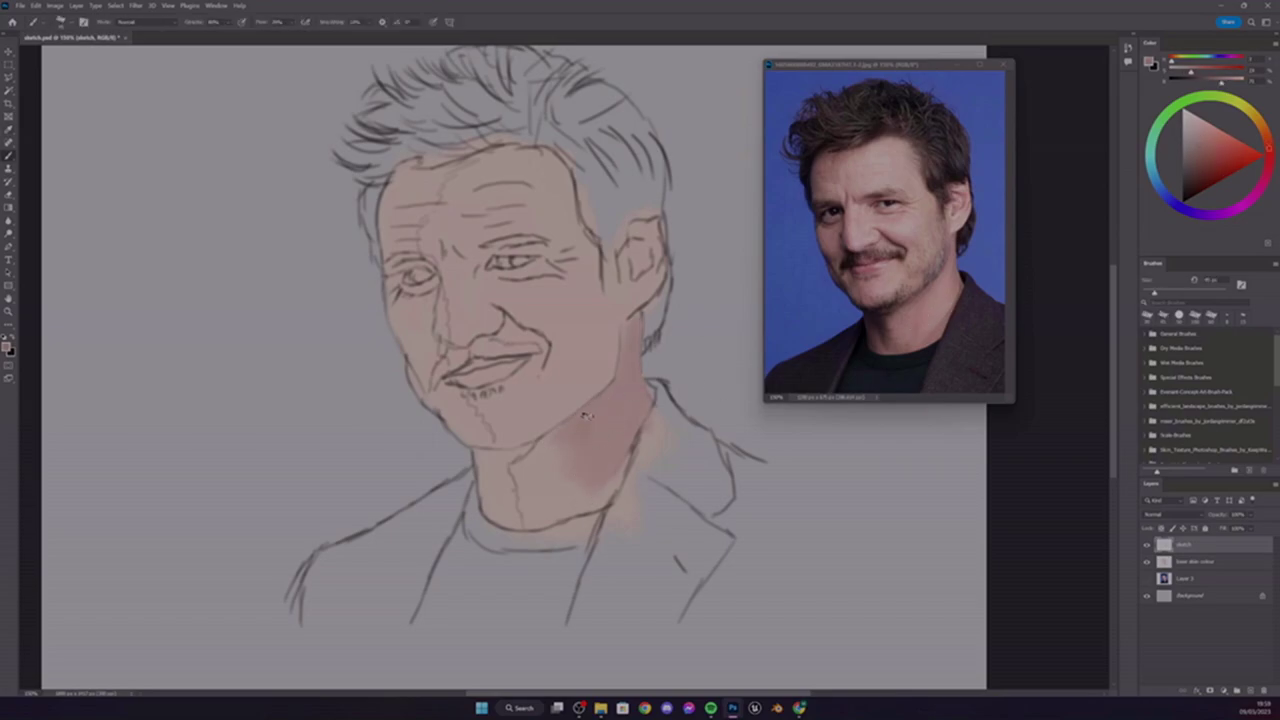
key(bracketleft)
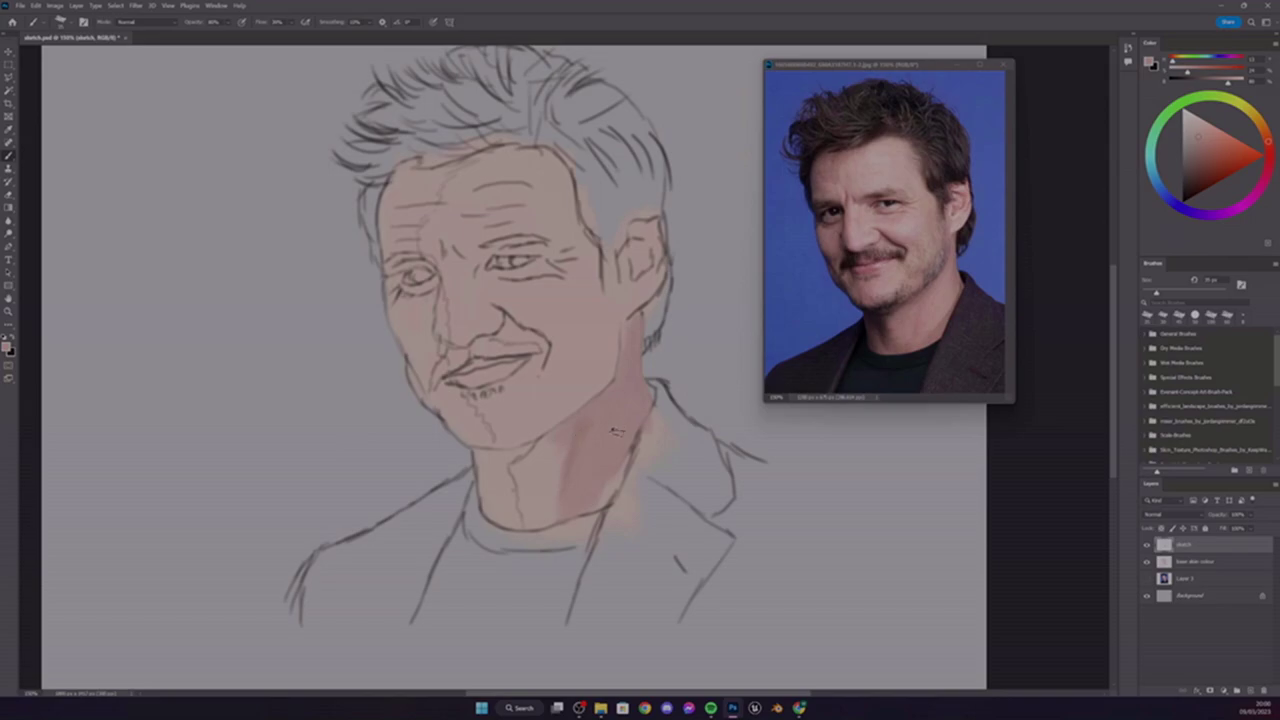
mouse_move(550, 445)
mouse_down()
mouse_move(543, 497)
mouse_move(529, 474)
mouse_move(527, 492)
mouse_move(534, 460)
mouse_move(552, 449)
mouse_move(530, 508)
mouse_up()
Set the brush opacity to 70% and paint a near-black shadow strip down the far side of the neck, softening its inner edge
key(bracketright)
key(7)
alt+click(584, 480)
alt+click(476, 452)
mouse_move(478, 452)
mouse_down()
mouse_move(485, 478)
mouse_move(500, 470)
mouse_move(487, 493)
mouse_move(512, 525)
mouse_up()
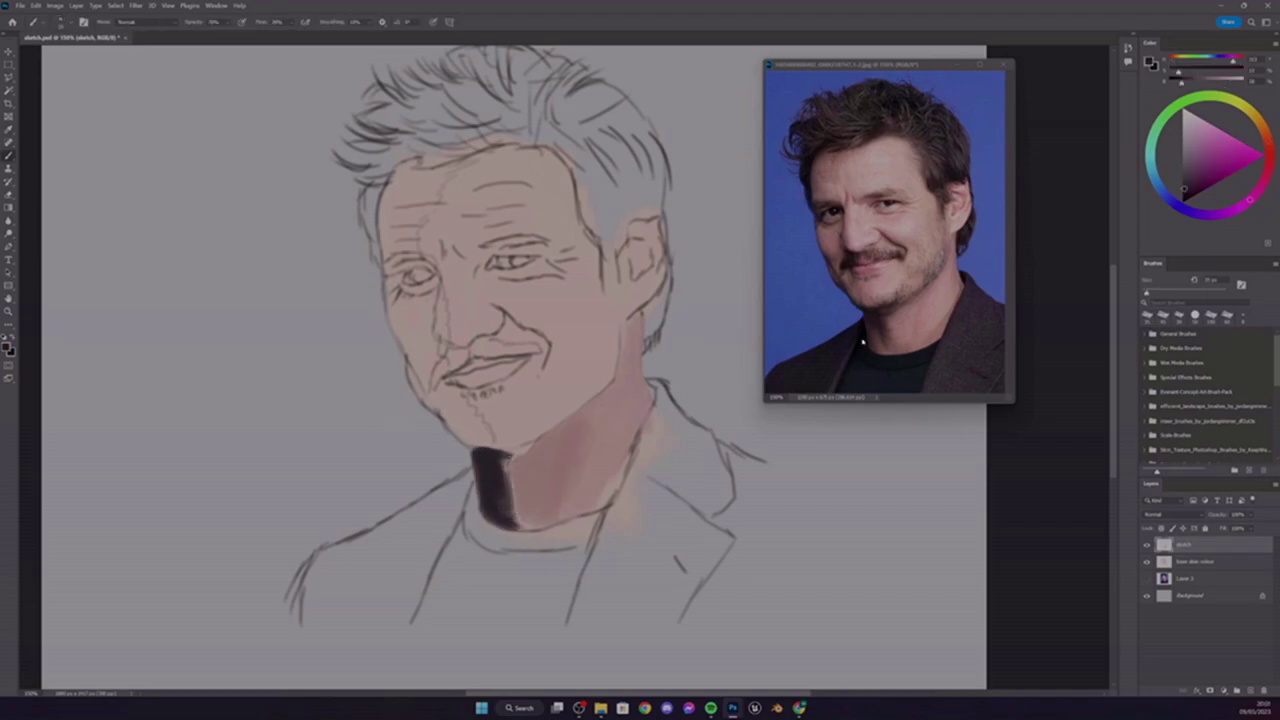
alt+click(500, 453)
drag(500, 453, 525, 528)
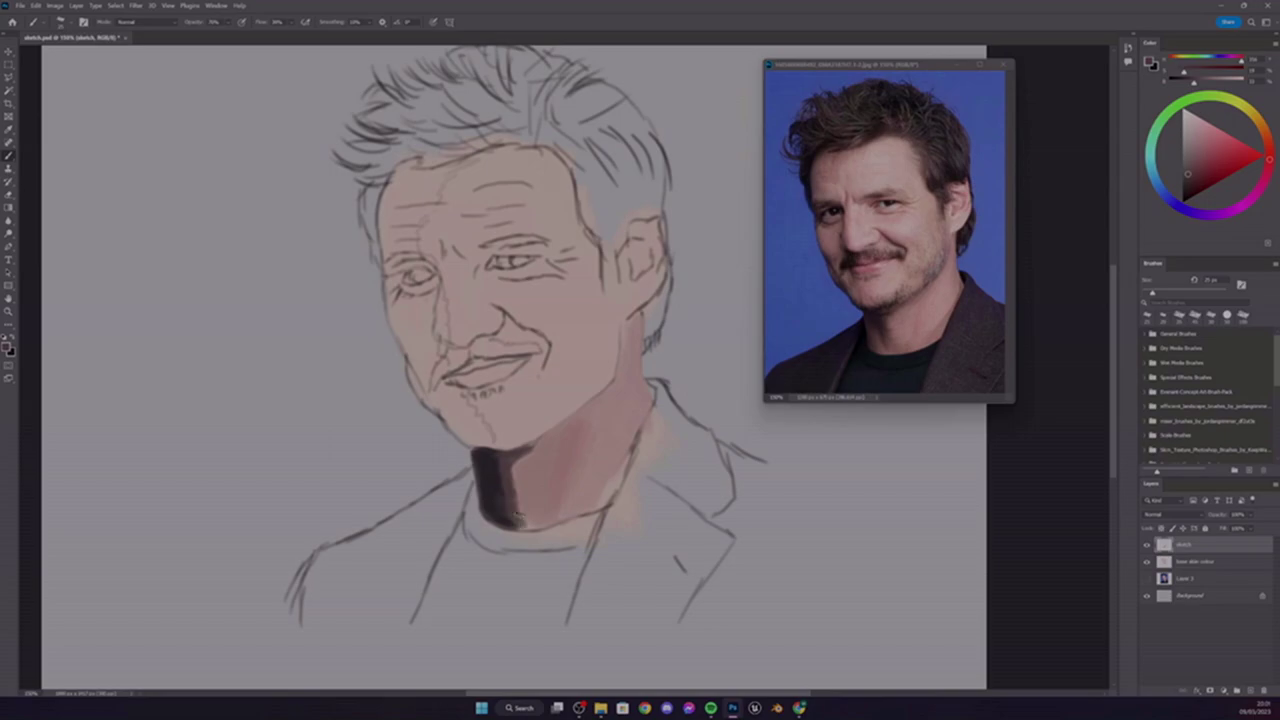
Shade beneath the jawline toward the ear with reddish-brown tones sampled from the photo and the painting
key(i)
alt+click(544, 438)
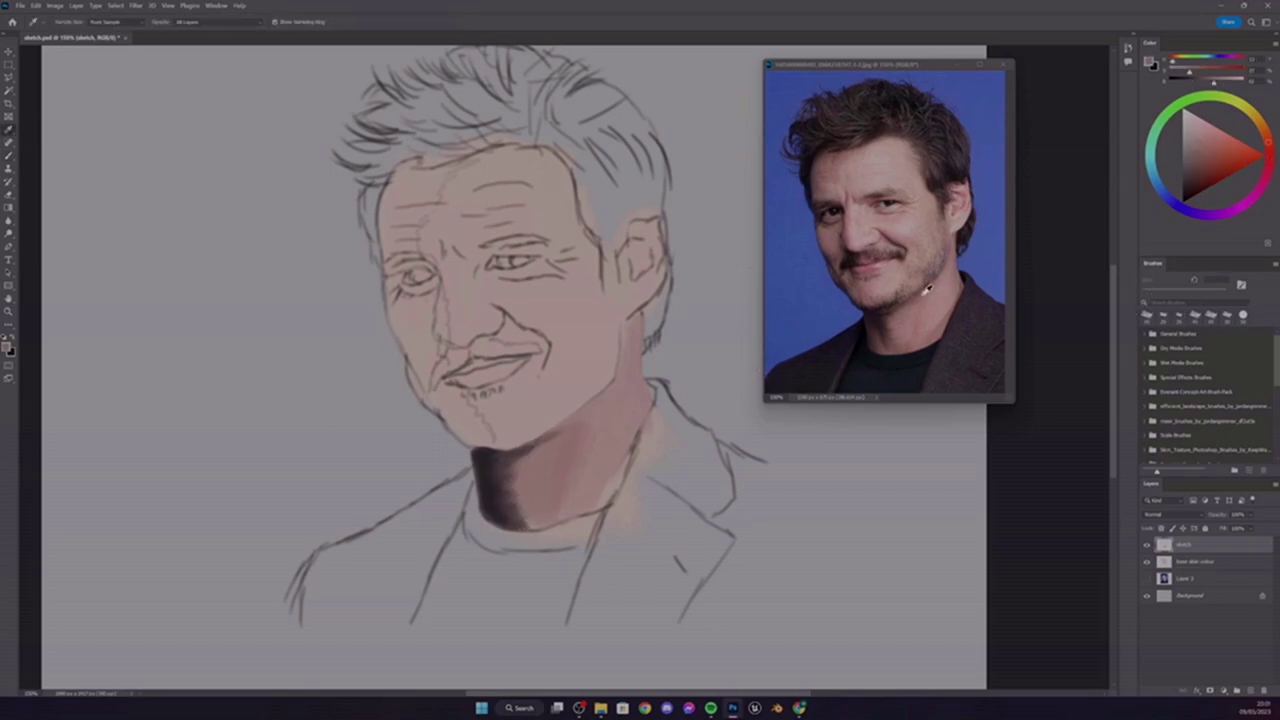
mouse_move(575, 418)
mouse_down()
mouse_move(615, 380)
mouse_move(617, 345)
mouse_up()
alt+click(585, 412)
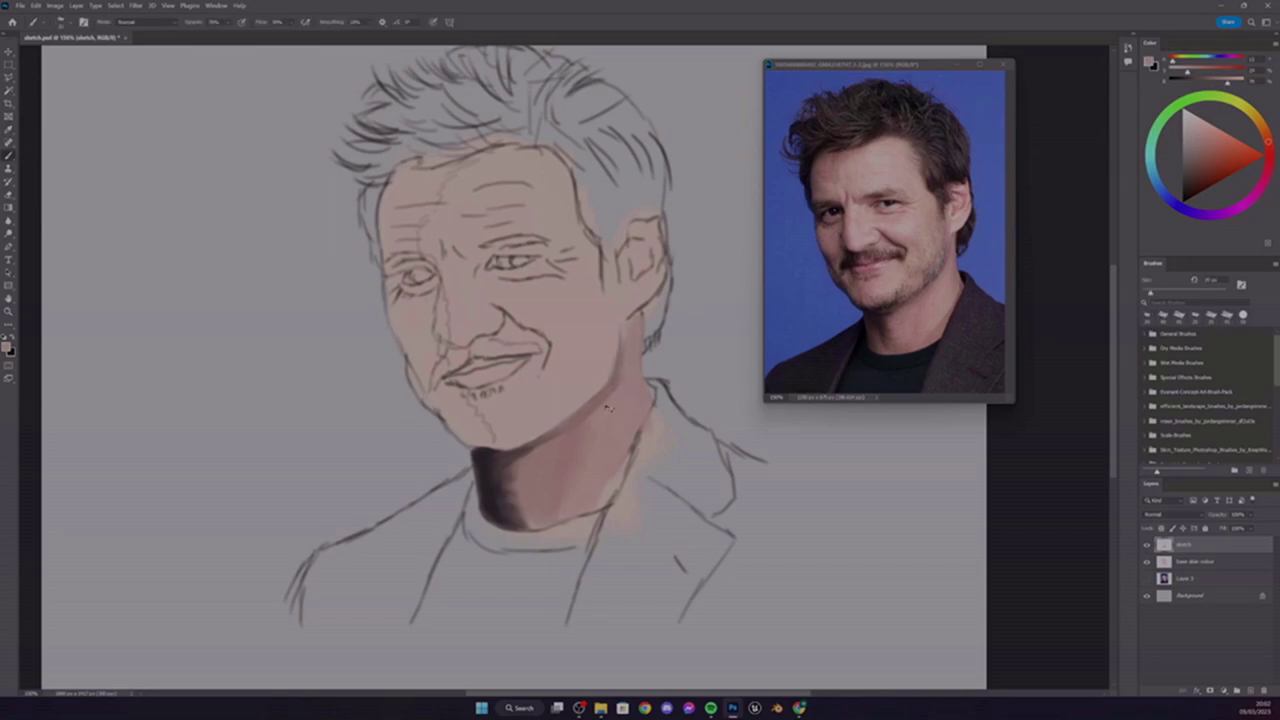
Blend the dark strip on the neck into the reddish skin using sampled brown and dark purple tones
alt+click(530, 418)
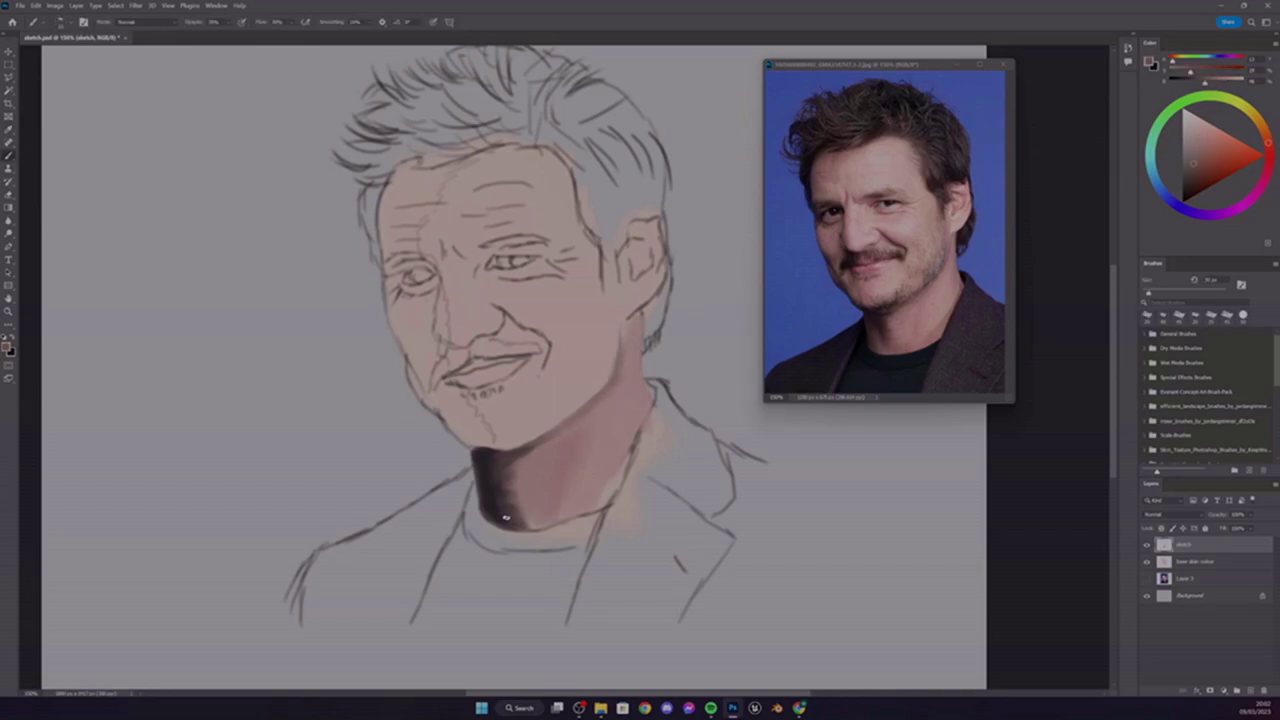
alt+click(495, 512)
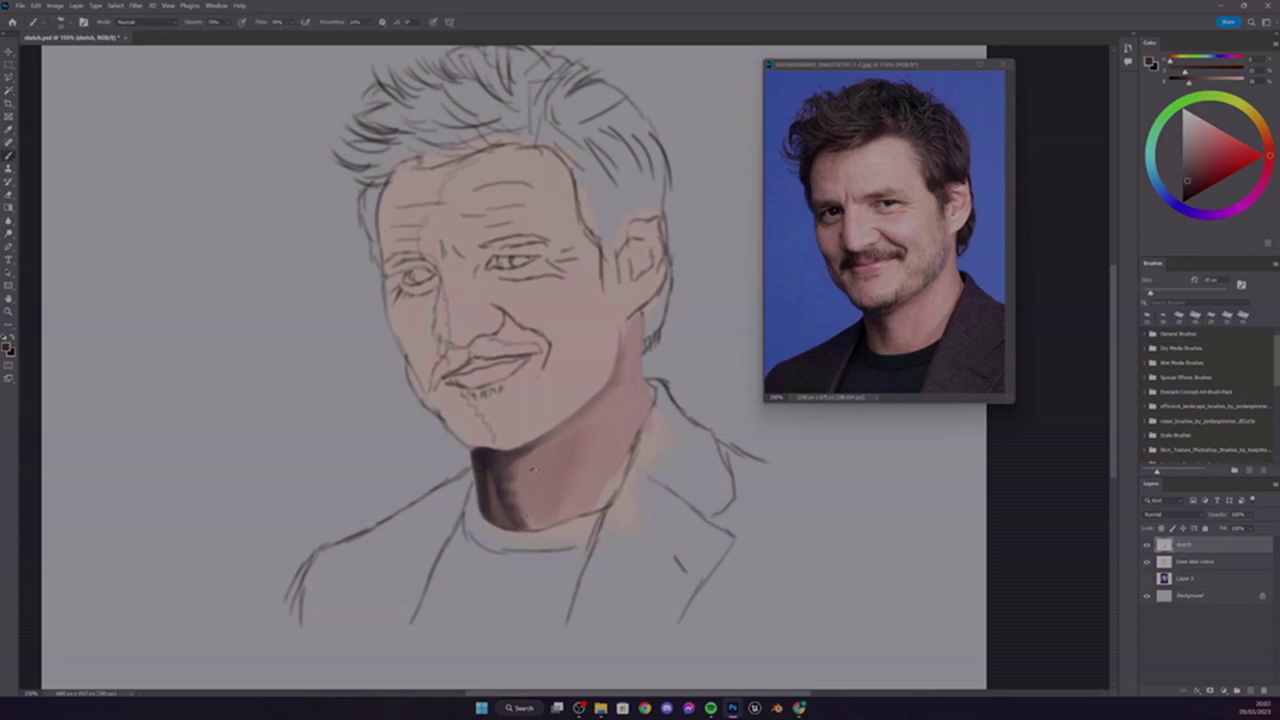
key(alt)
alt+click(883, 313)
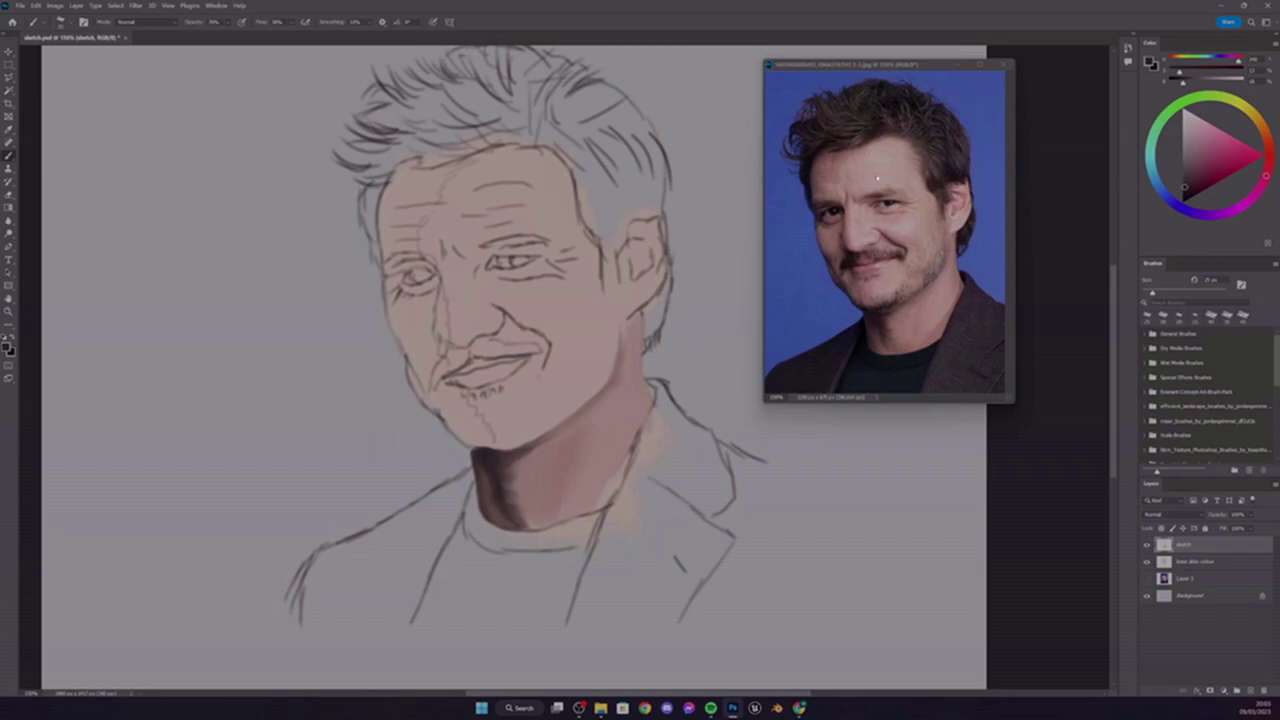
Paint the nose's bridge and tip with light pink tones sampled from the nose in the photo
alt+click(862, 237)
alt+click(851, 209)
alt+click(876, 240)
alt+click(886, 216)
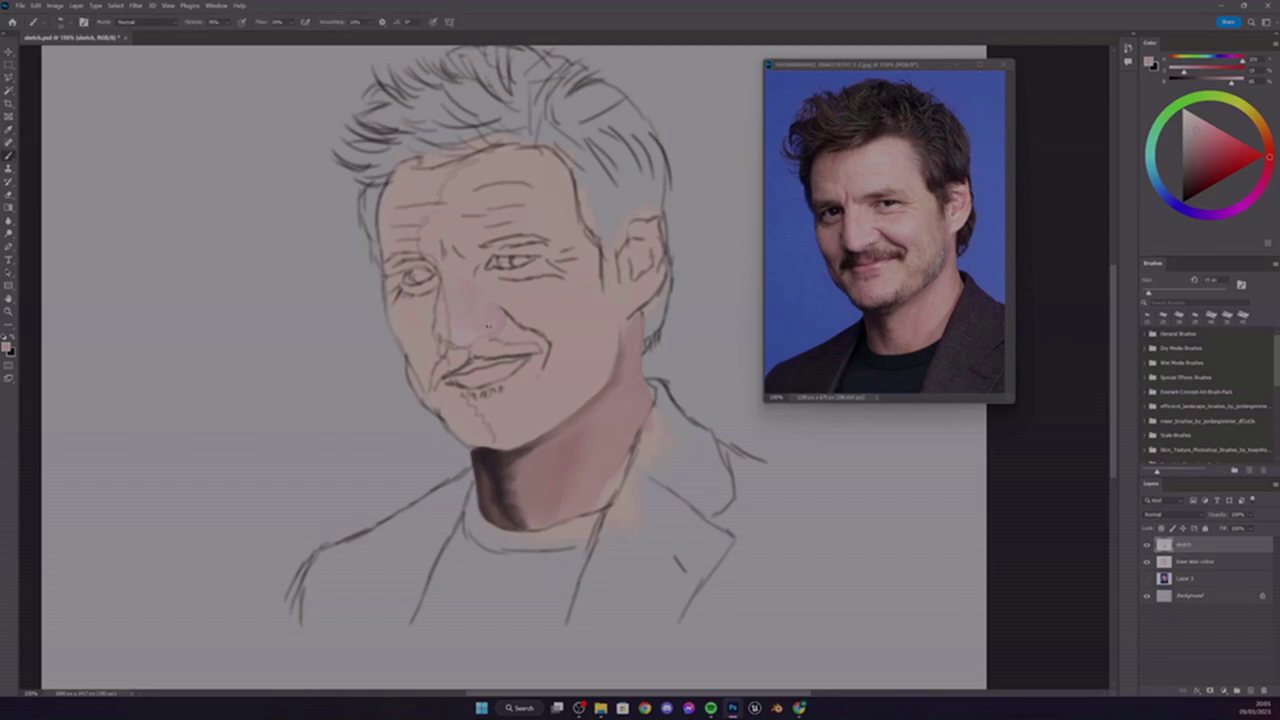
alt+click(864, 241)
alt+click(864, 240)
Shade the shadowed side of the nose from the bridge to the nostril with sampled reddish tones
alt+click(444, 288)
drag(442, 306, 446, 340)
alt+click(835, 225)
drag(446, 280, 450, 336)
alt+click(851, 214)
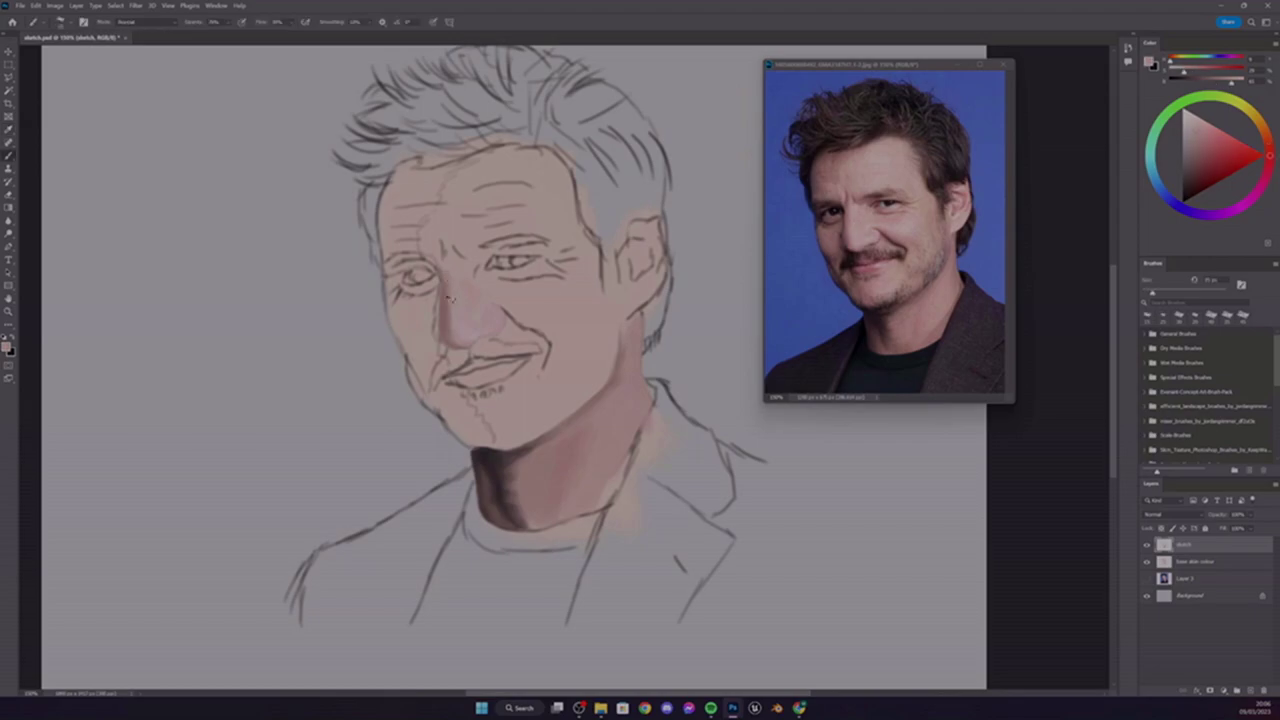
Smooth the nose colouring and add rosy tones and highlights across the lit cheek below the eye
alt+click(452, 278)
alt+click(817, 225)
alt+click(890, 238)
alt+click(847, 218)
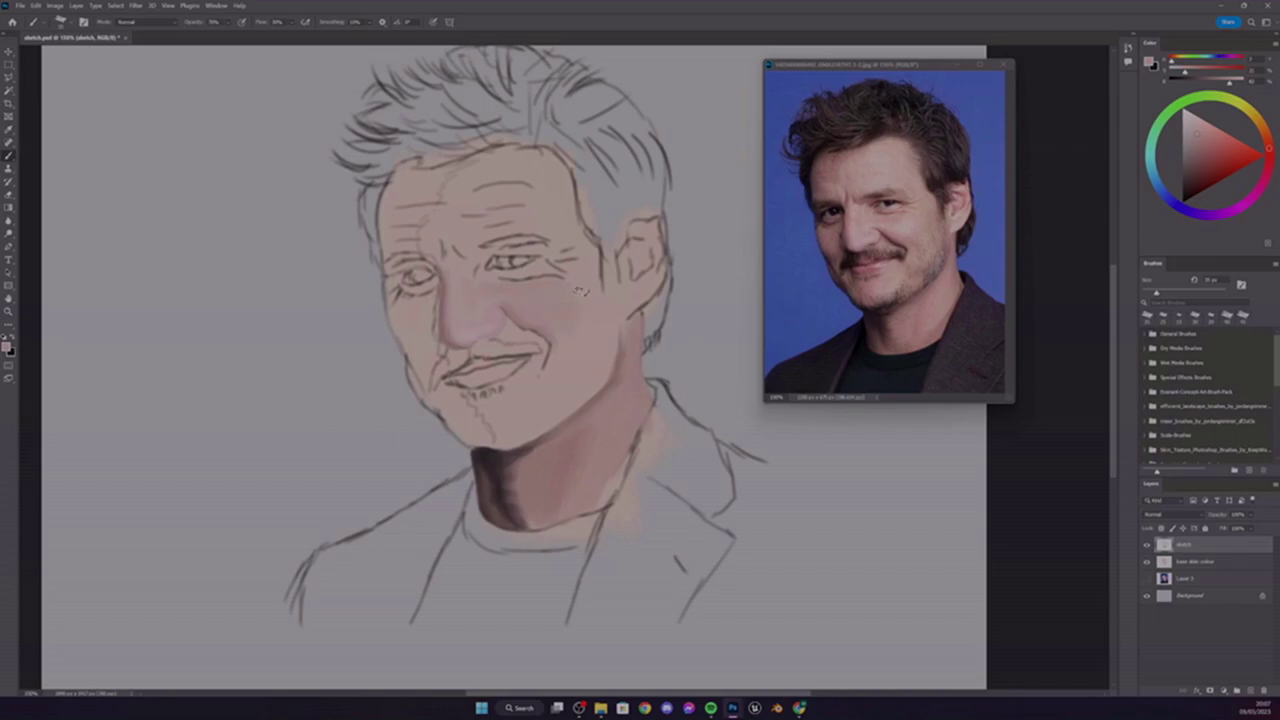
alt+click(905, 210)
alt+click(507, 291)
alt+click(523, 298)
alt+click(887, 236)
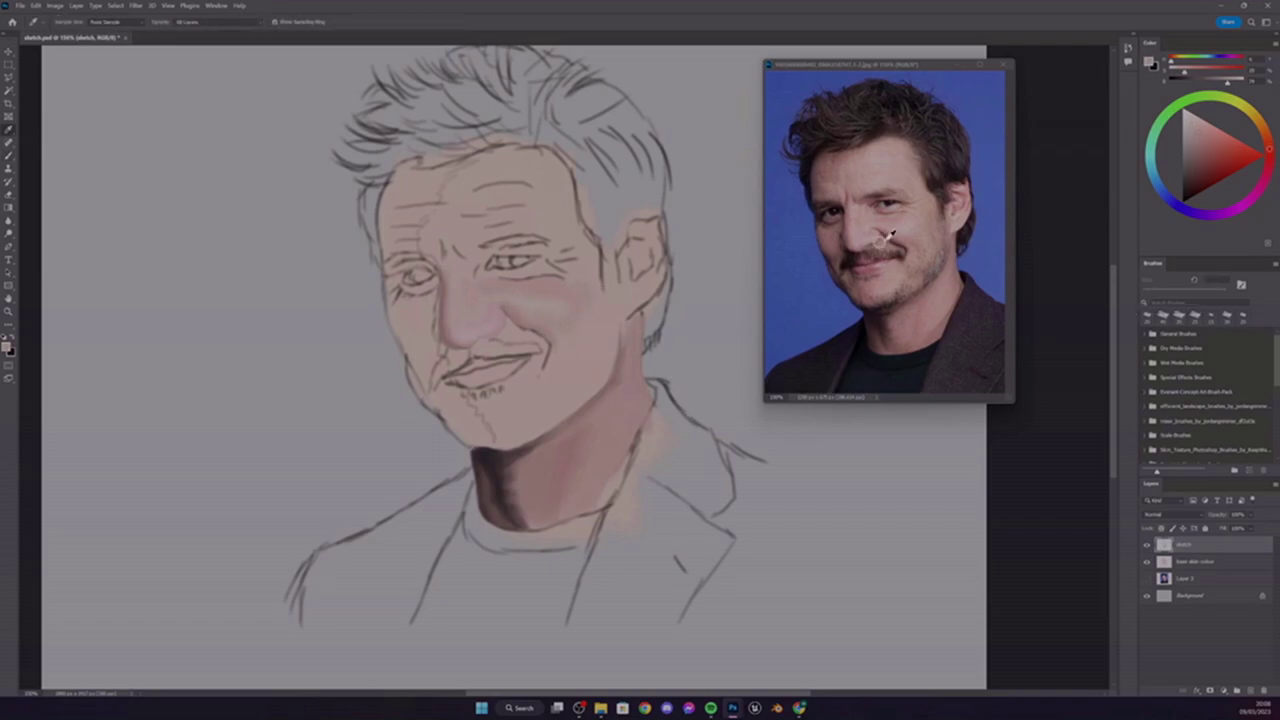
Paint the smile fold from the nostril past the mouth corner in reddish brown, deepening it with a smaller brush
alt+click(869, 256)
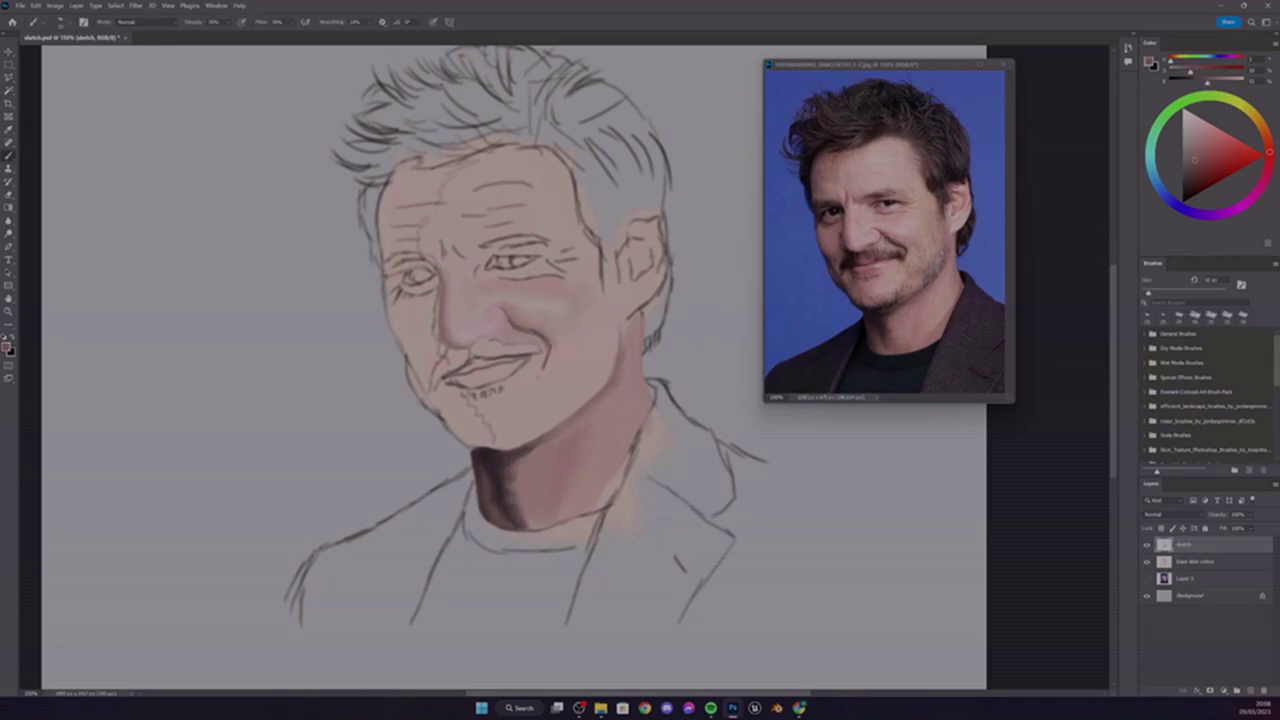
drag(517, 337, 506, 320)
key(bracketleft)
key(bracketleft)
alt+click(895, 234)
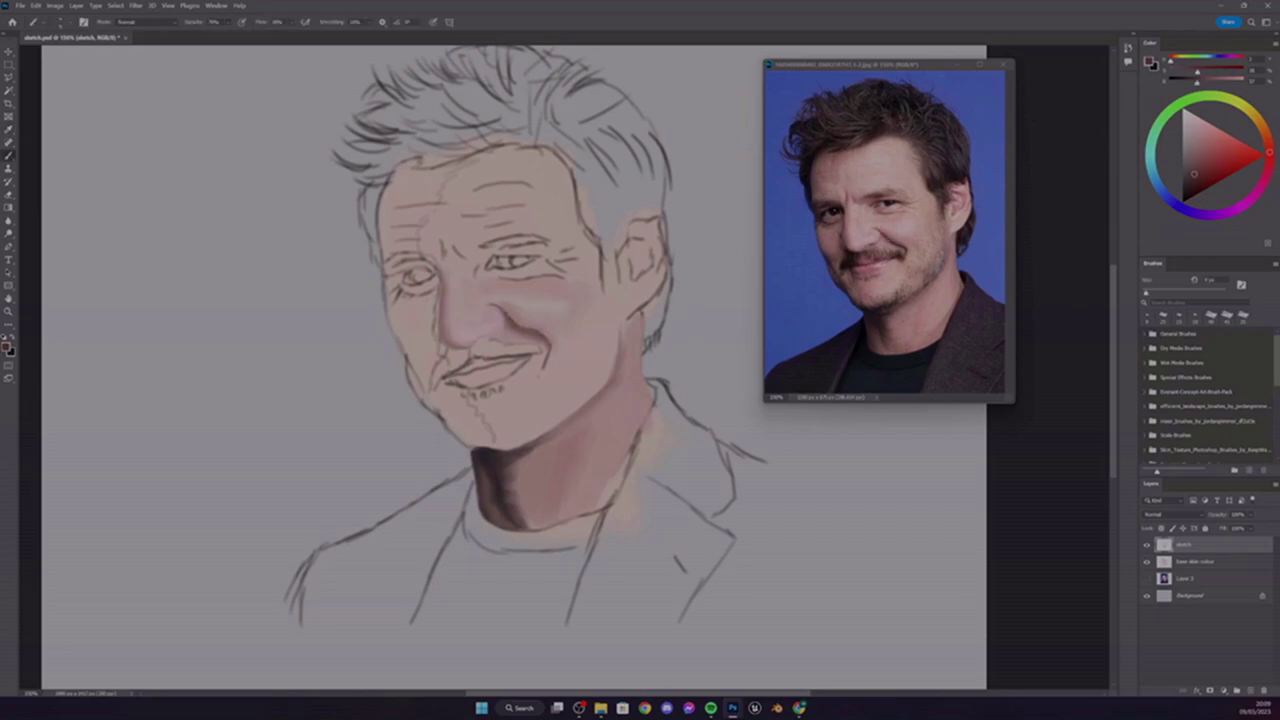
Cover the shadowed cheek below the far eye with dark brown tones sampled from the photo
alt+click(799, 215)
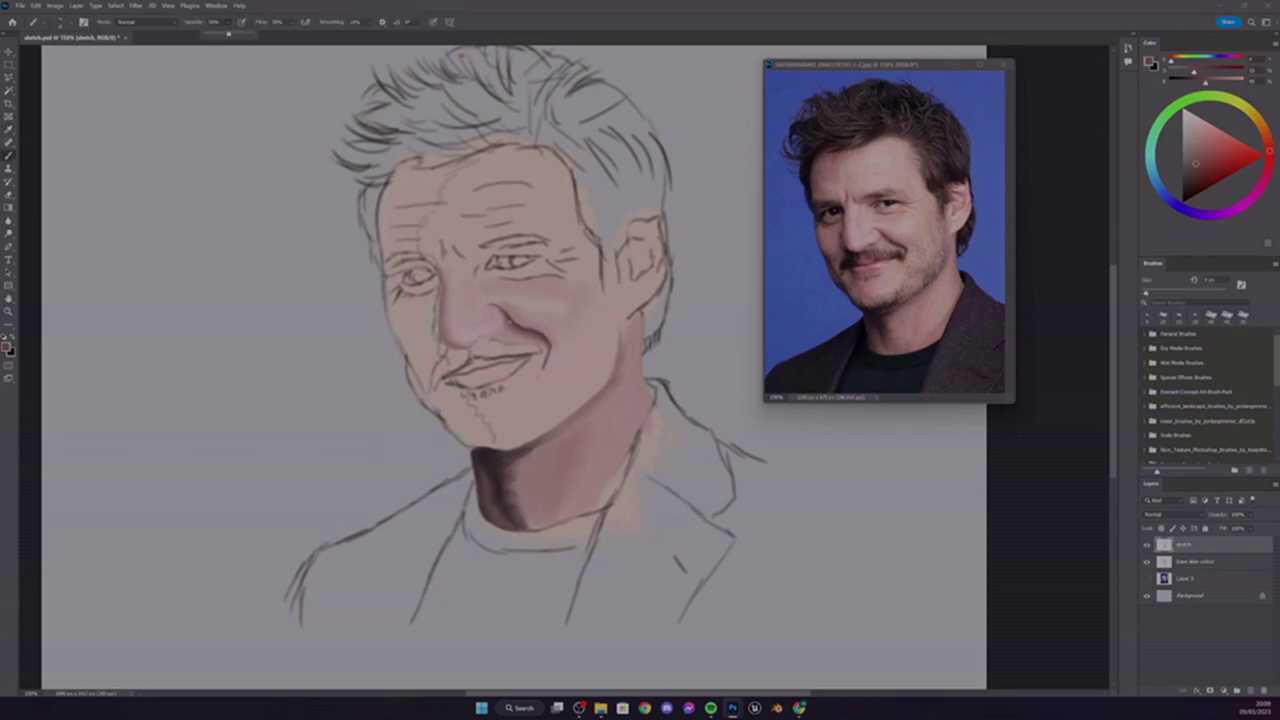
alt+click(545, 300)
alt+click(803, 235)
mouse_move(410, 300)
mouse_down()
mouse_move(410, 343)
mouse_move(427, 299)
mouse_move(404, 311)
mouse_move(432, 294)
mouse_up()
alt+click(771, 204)
alt+click(857, 206)
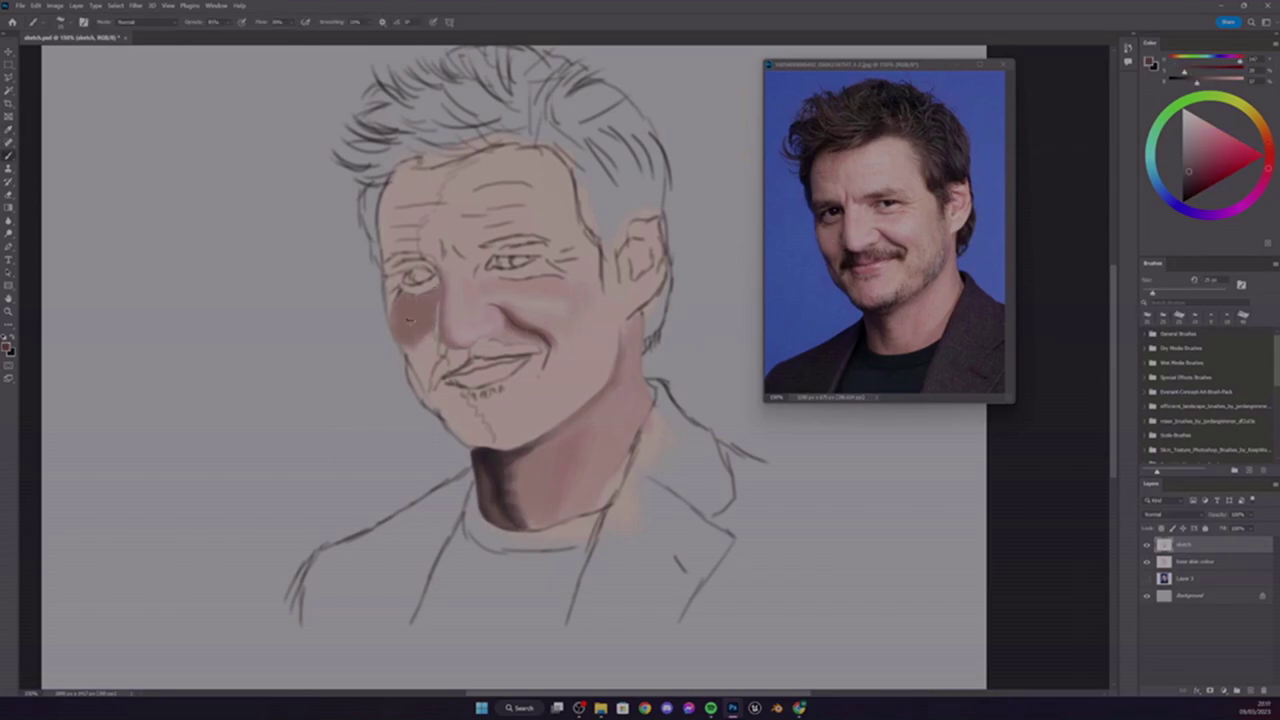
Extend the shadow on the far cheek down toward the mouth and jaw with sampled reddish-brown tones
alt+click(771, 282)
alt+click(841, 251)
mouse_move(430, 342)
mouse_down()
mouse_move(410, 360)
mouse_move(425, 400)
mouse_up()
alt+click(858, 234)
drag(436, 336, 422, 378)
Adjust the brush opacity and paint a dark purple shadow under the nose at the far end of the moustache
alt+click(823, 246)
alt+click(843, 252)
alt+click(830, 270)
click(229, 22)
mouse_move(444, 346)
mouse_down()
mouse_move(438, 381)
mouse_move(450, 352)
mouse_up()
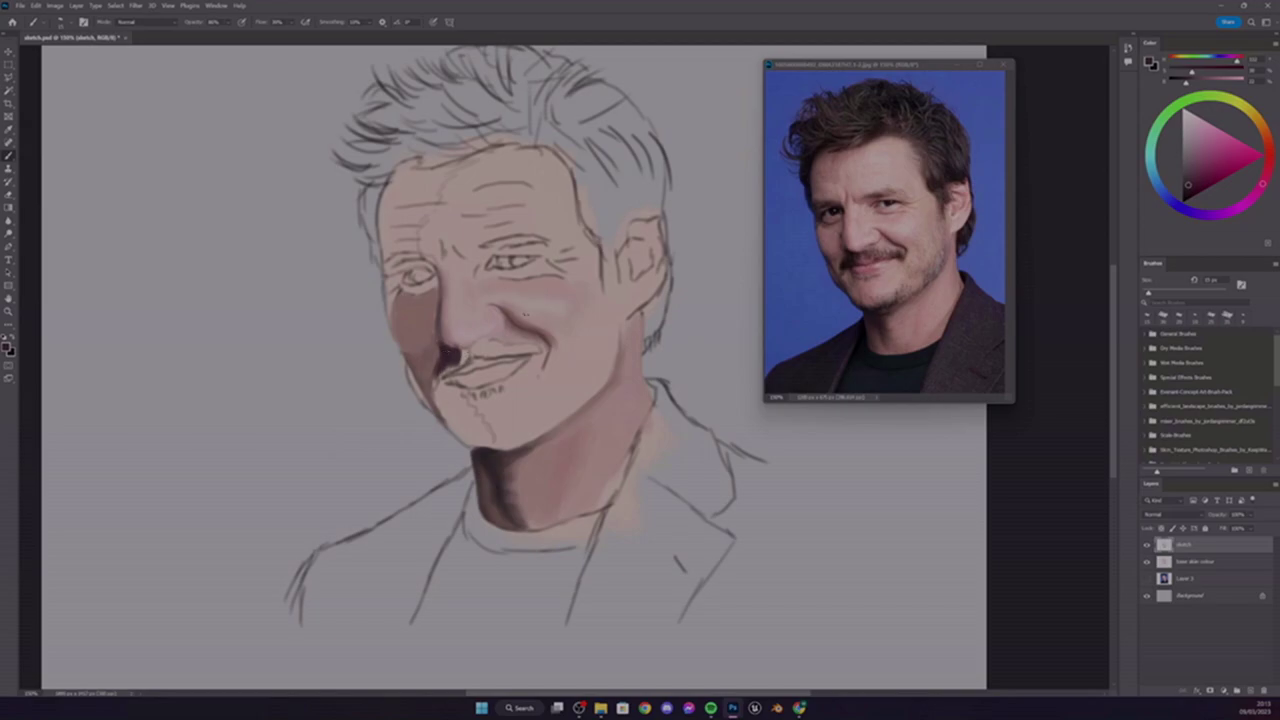
Blend the shadowed cheek below the far eye with lighter and darker skin tones sampled from the photo
alt+click(830, 225)
alt+click(826, 226)
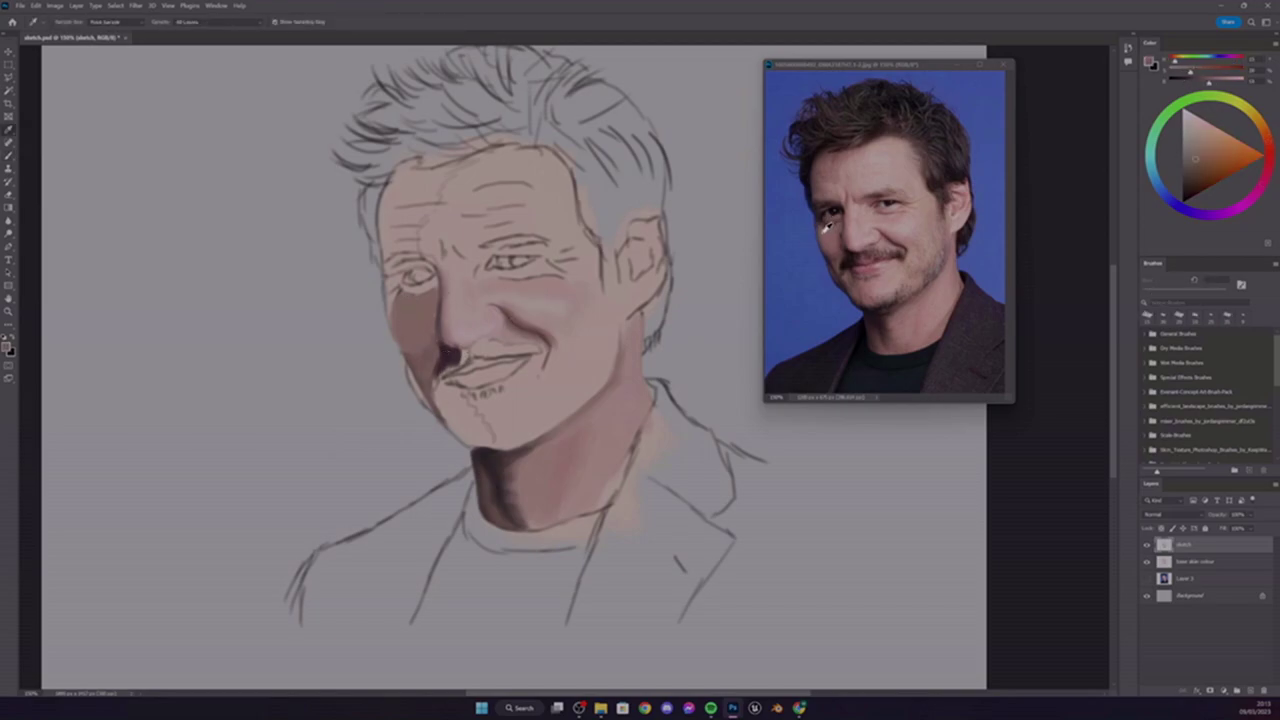
alt+click(826, 226)
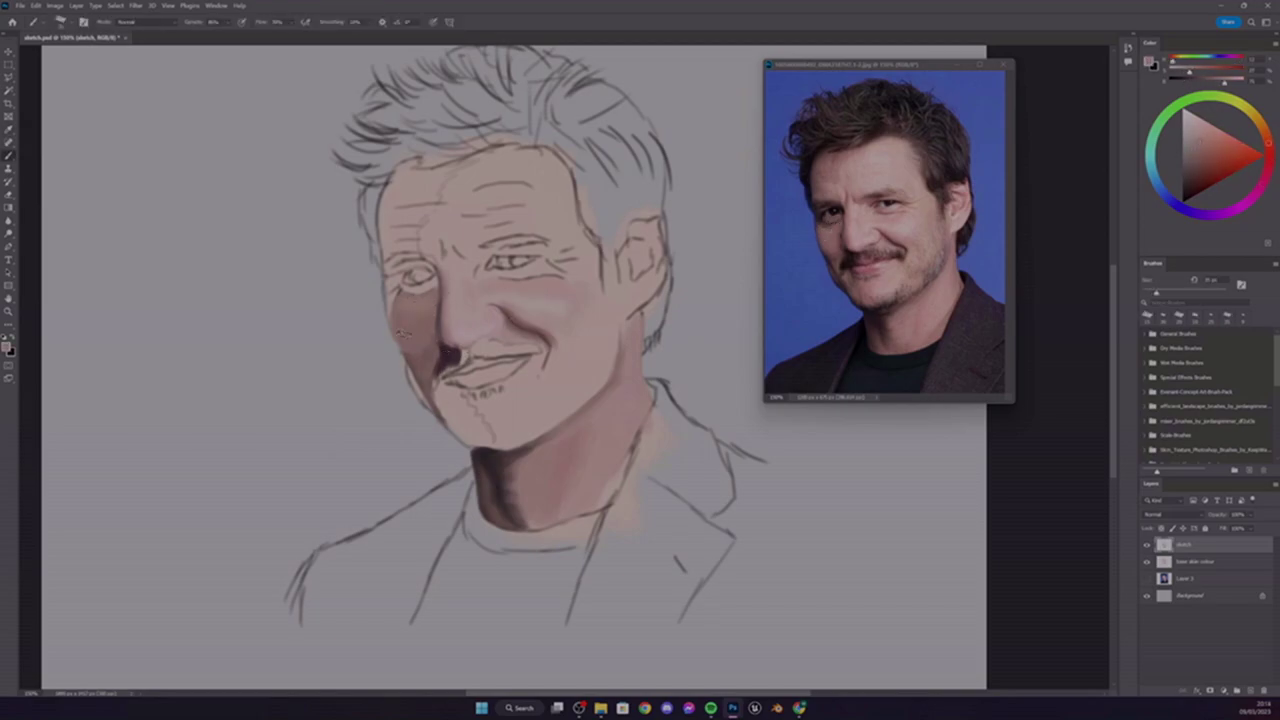
alt+click(592, 255)
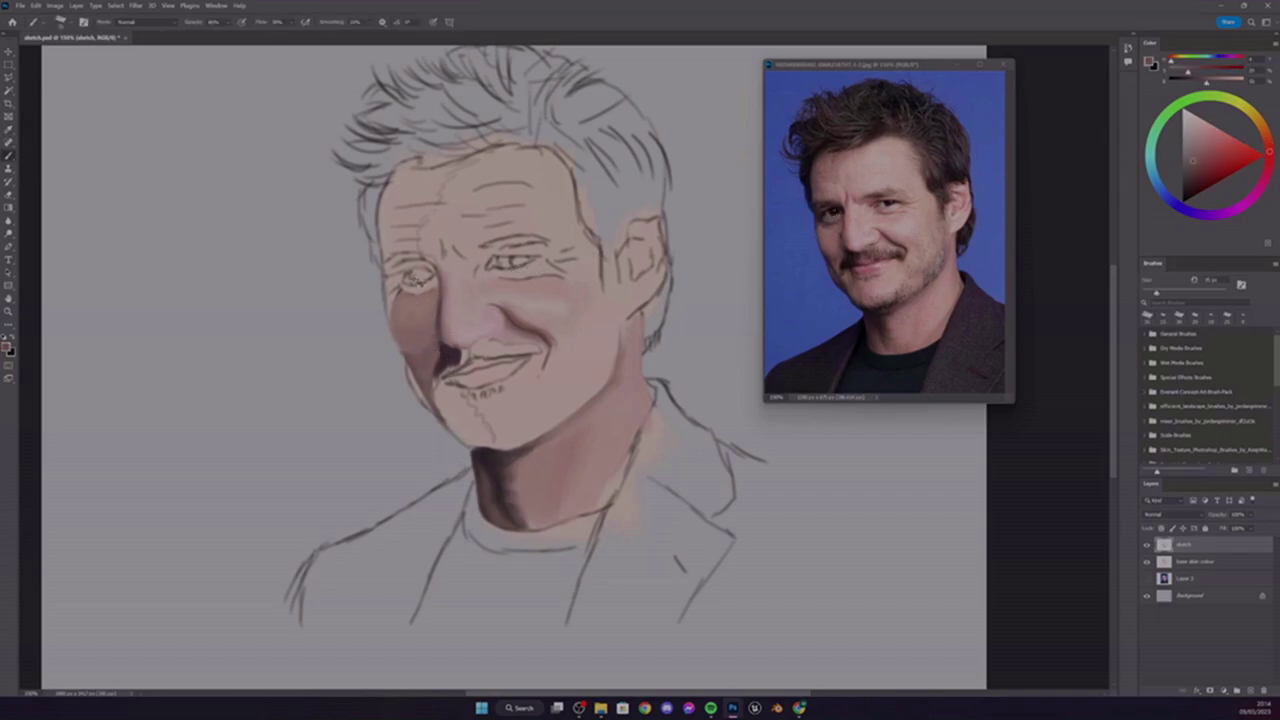
Paint the dark brow and socket shadow around the far eye, starting from its outer corner, varying the brush opacity
mouse_move(434, 284)
mouse_down()
mouse_move(402, 289)
mouse_move(390, 276)
mouse_move(389, 318)
mouse_up()
alt+click(410, 278)
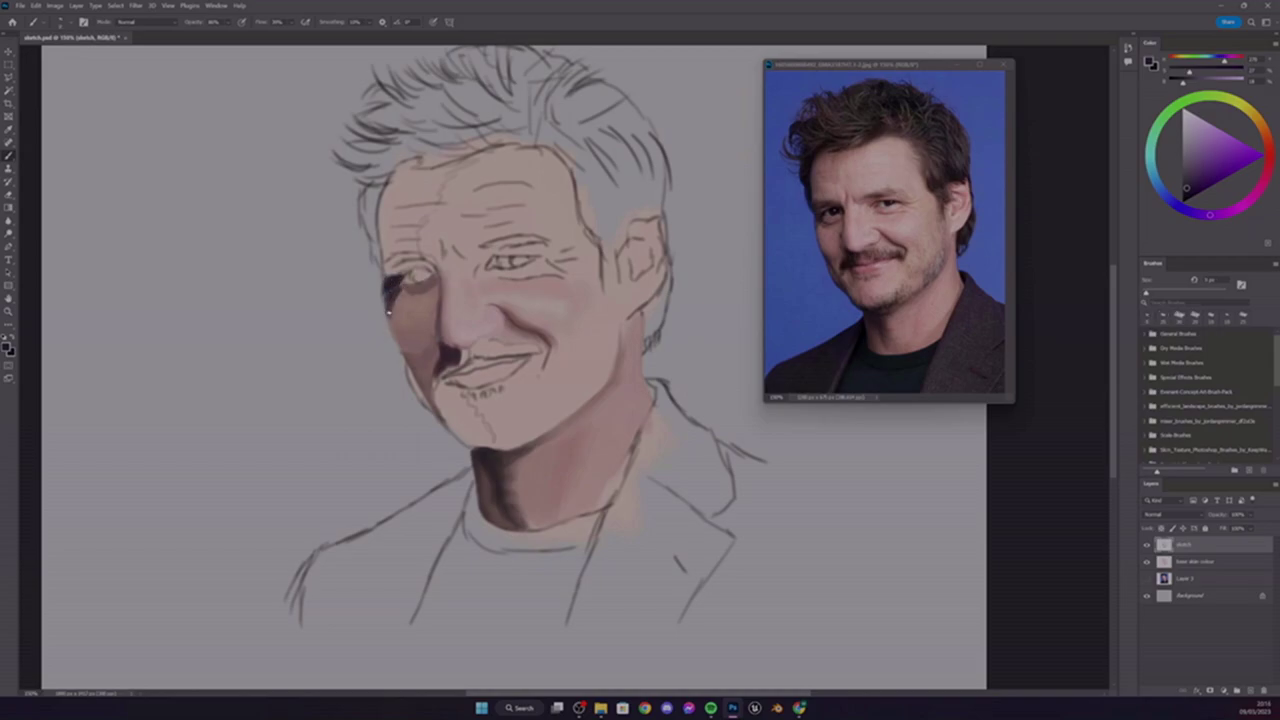
key(5)
key(9)
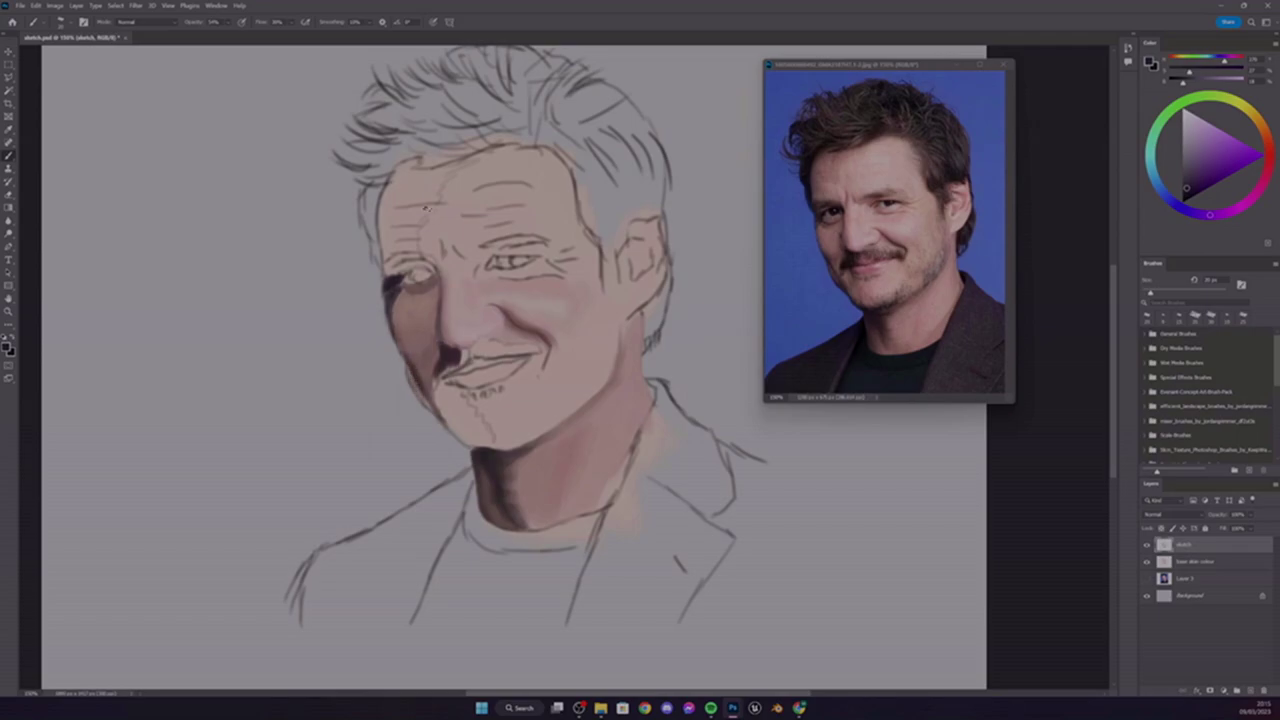
alt+click(396, 280)
mouse_move(392, 270)
mouse_down()
mouse_move(257, 50)
mouse_move(408, 268)
mouse_up()
alt+click(405, 268)
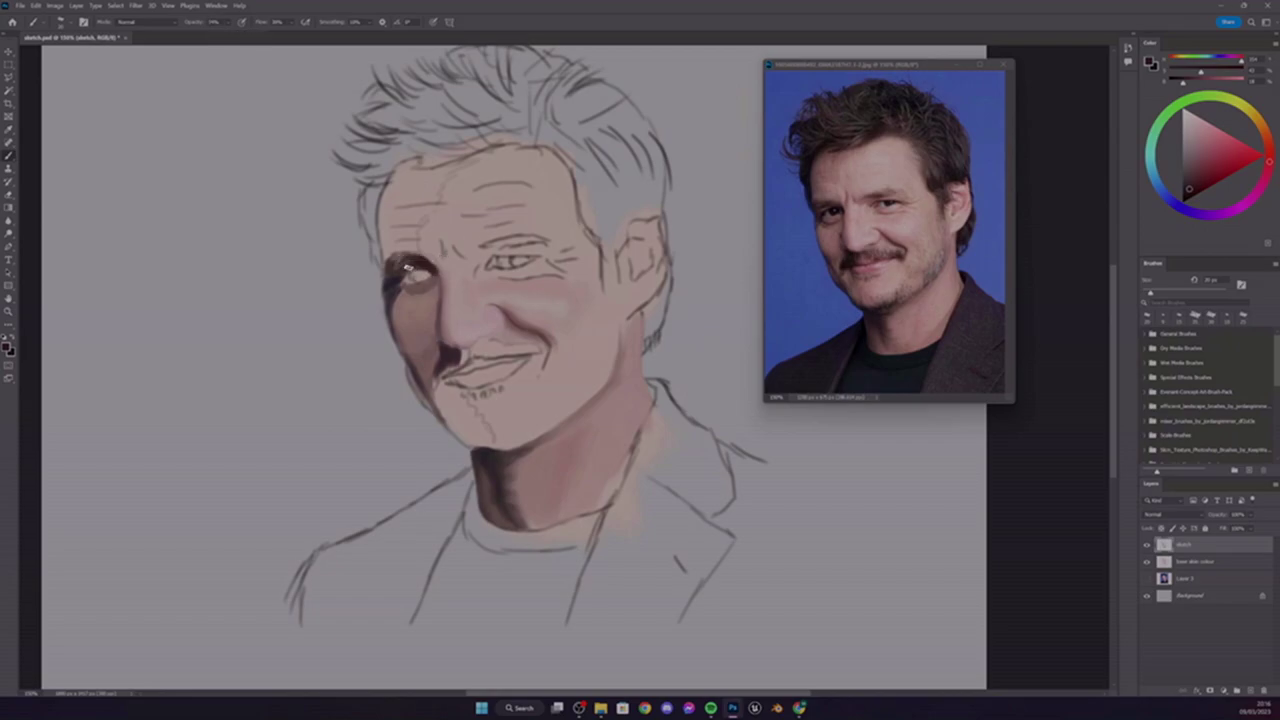
Soften the edge between the far eye's socket shadow and the cheek with sampled brown tones
alt+click(688, 240)
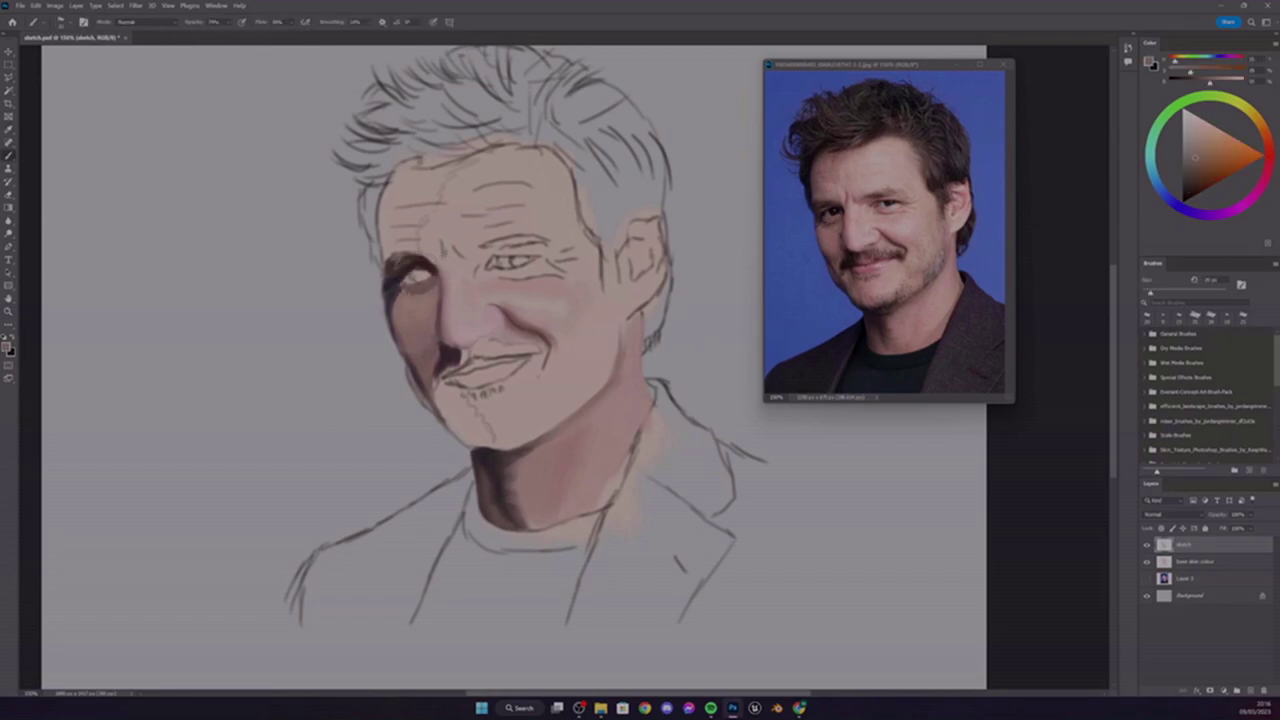
alt+click(405, 316)
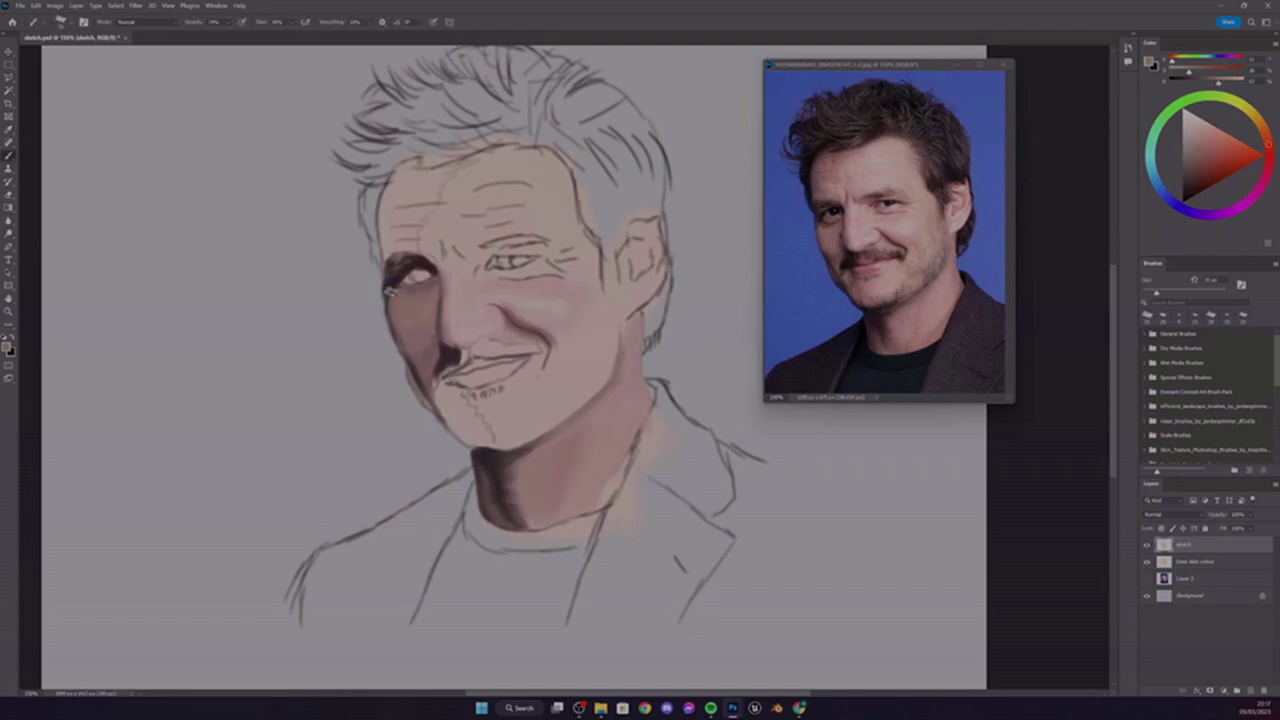
alt+click(400, 286)
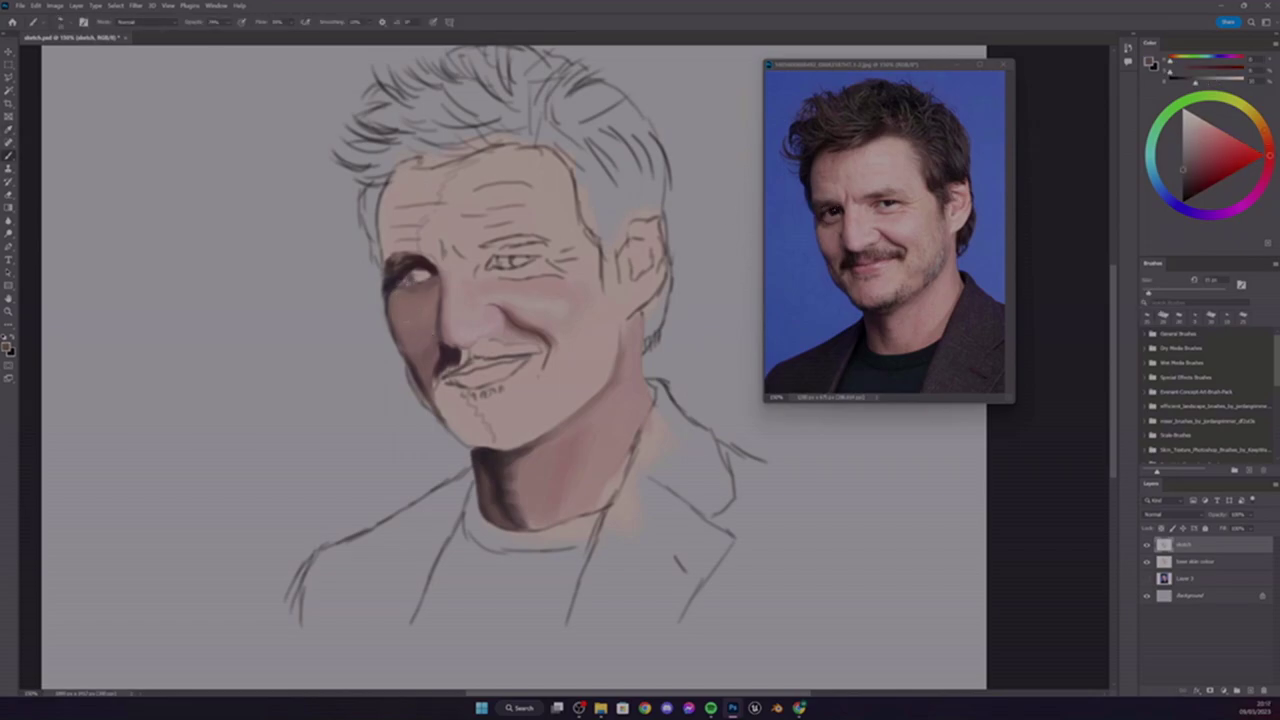
Paint the far eye's dark iris, eyelid line and greyish eye white, refining the details with a smaller brush
alt+click(843, 213)
alt+click(466, 272)
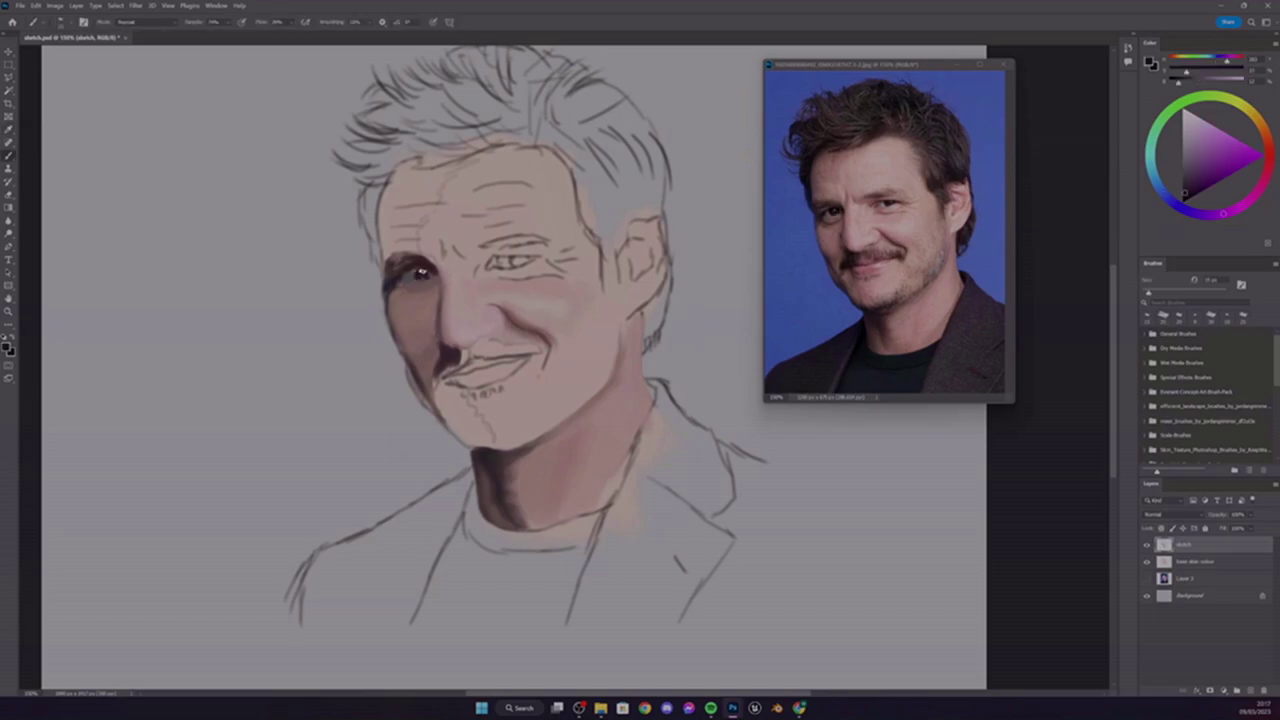
alt+click(417, 277)
alt+click(405, 275)
alt+click(420, 280)
key(bracketleft)
key(bracketleft)
key(bracketleft)
key(bracketleft)
alt+click(422, 273)
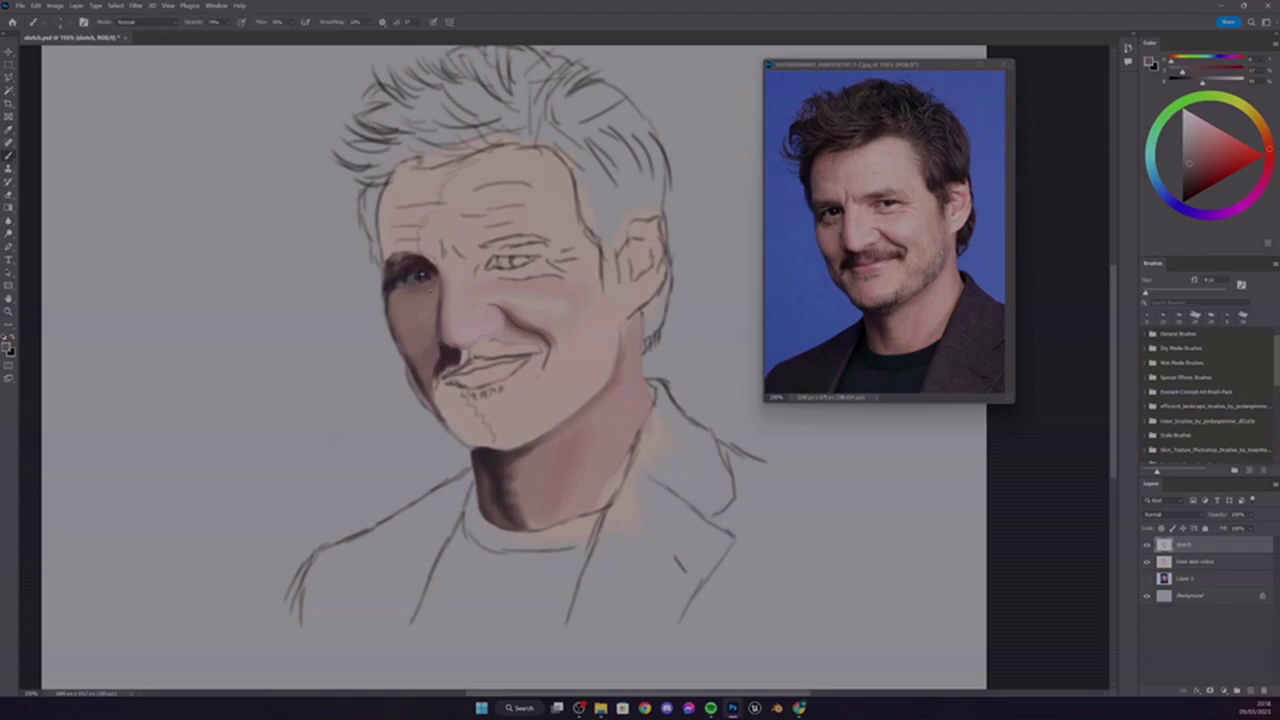
Paint skin tones over the nose bridge and add brown shadows between the brows and above the near eye
alt+click(460, 272)
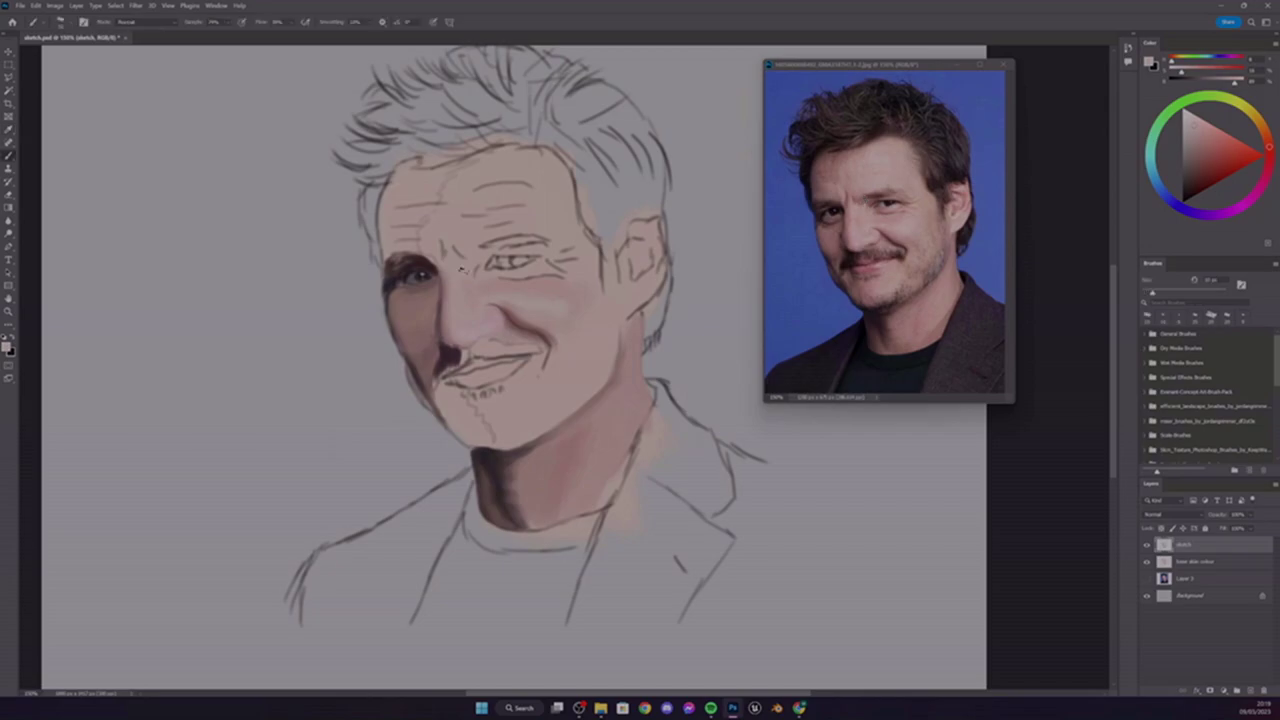
alt+click(852, 196)
alt+click(856, 200)
alt+click(510, 245)
mouse_move(510, 245)
mouse_down()
mouse_move(476, 250)
mouse_move(522, 250)
mouse_move(470, 260)
mouse_up()
alt+click(866, 256)
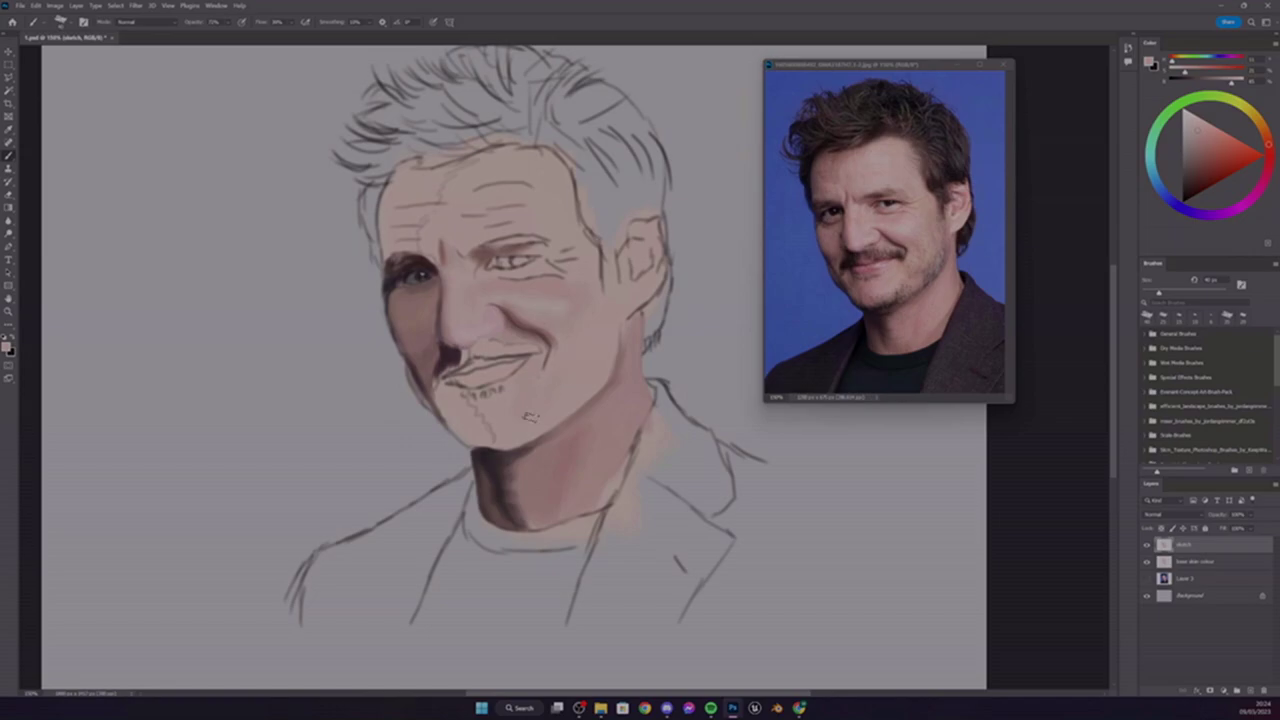
Shade the near cheek and jaw with sampled skin tones, blending from the mouth corner towards the jaw edge
alt+click(551, 382)
mouse_move(558, 367)
mouse_down()
mouse_move(600, 341)
mouse_move(564, 396)
mouse_move(596, 311)
mouse_up()
alt+click(578, 345)
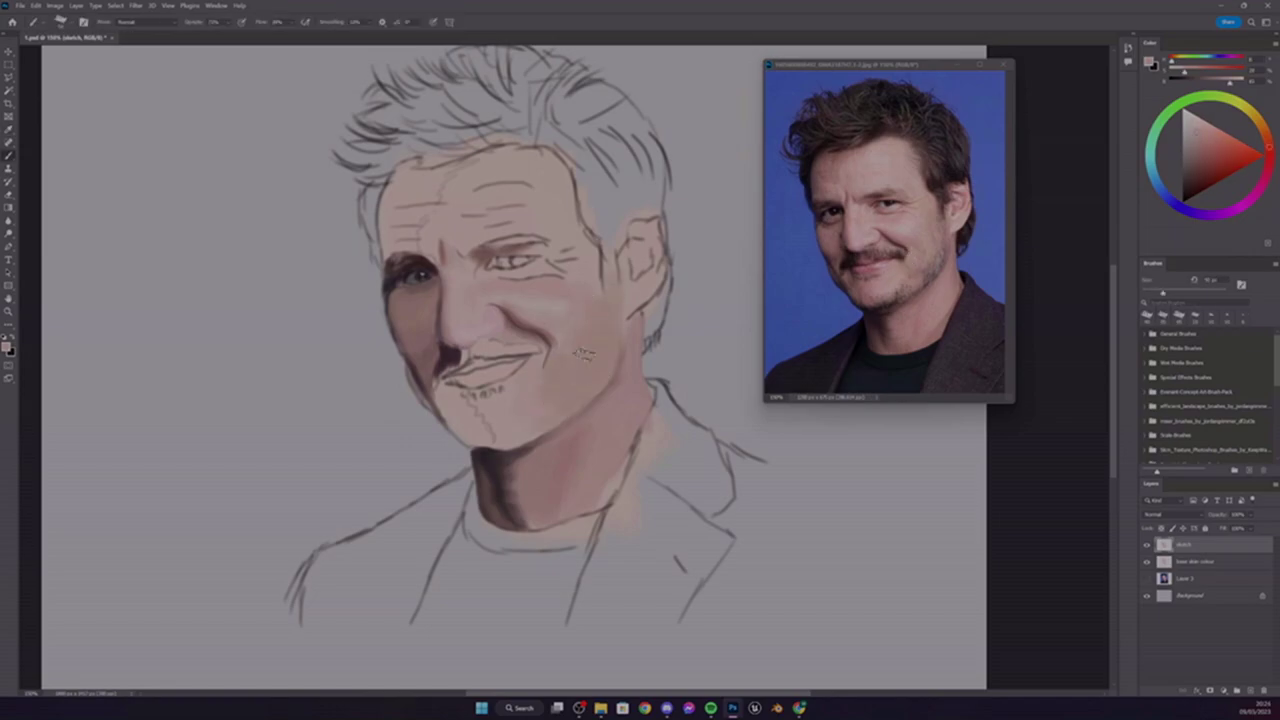
alt+click(565, 385)
alt+click(546, 373)
Paint the chin in pinkish-brown tones sampled from the face and the reference photo, covering the sketched chin lines
mouse_move(478, 404)
mouse_down()
mouse_move(490, 428)
mouse_move(506, 396)
mouse_up()
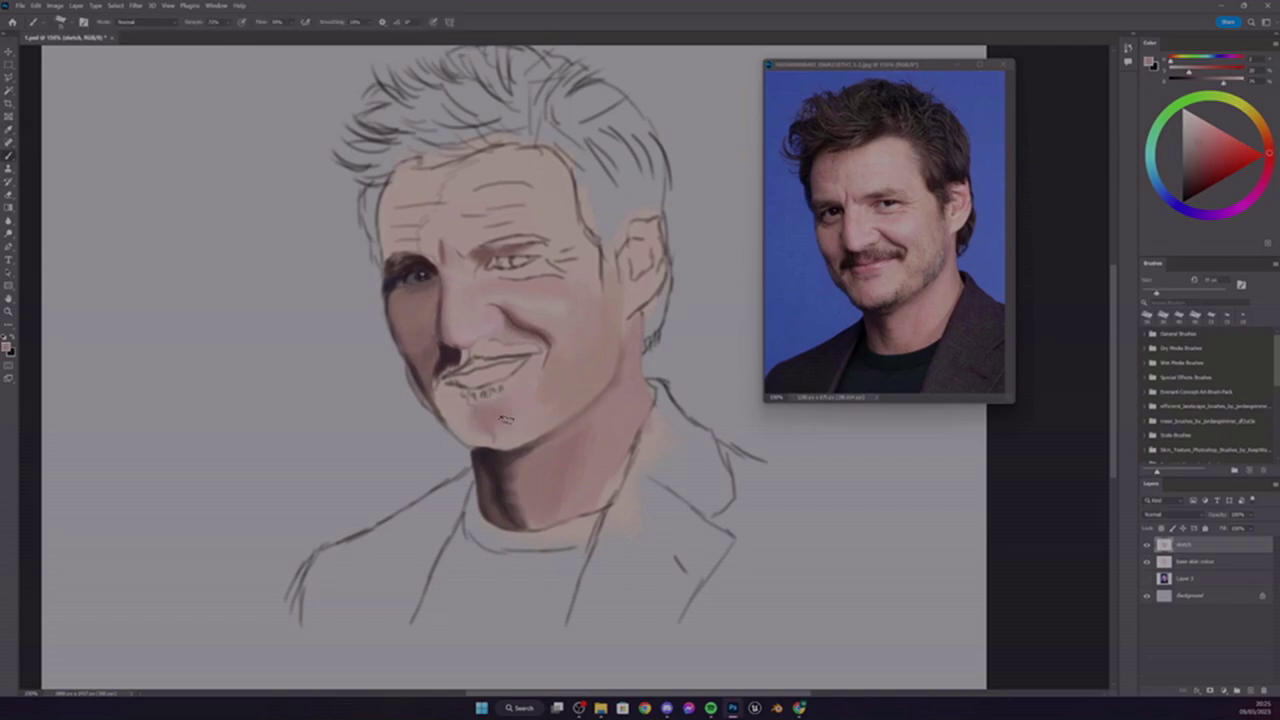
alt+click(858, 282)
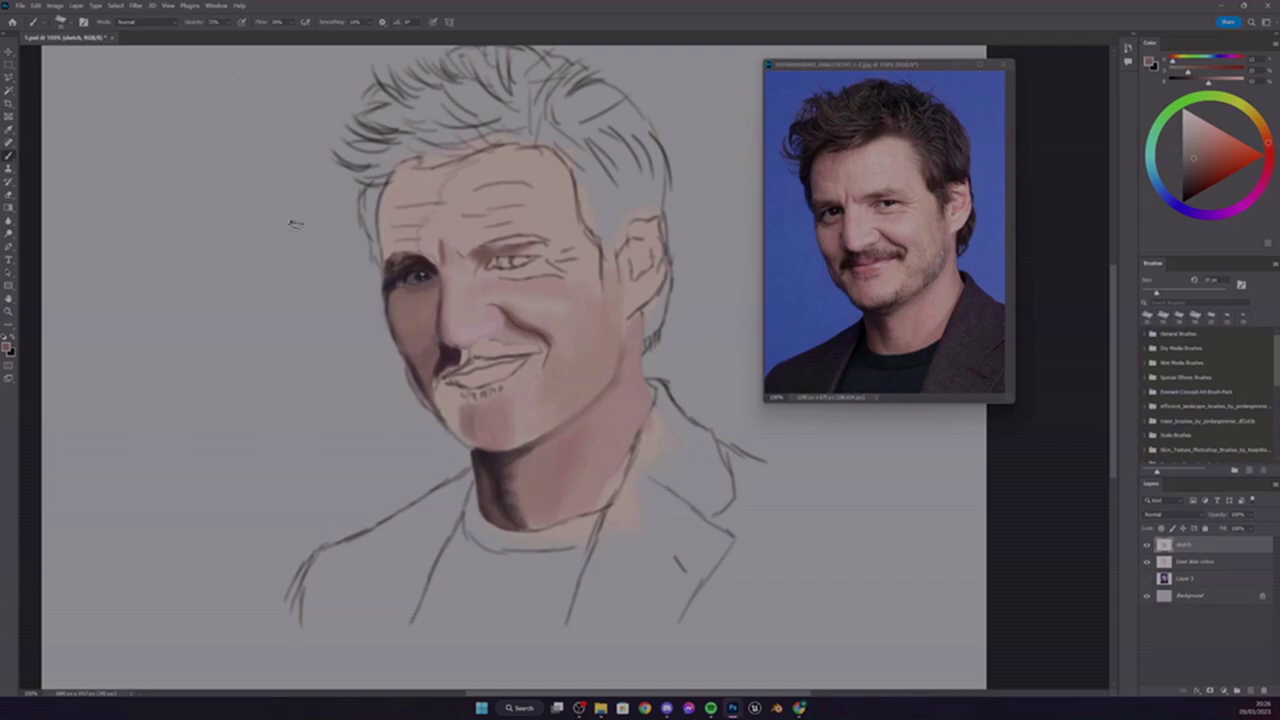
mouse_move(466, 430)
mouse_down()
mouse_move(457, 399)
mouse_move(458, 431)
mouse_move(480, 396)
mouse_move(467, 425)
mouse_move(509, 441)
mouse_up()
alt+click(478, 397)
alt+click(886, 286)
alt+click(868, 303)
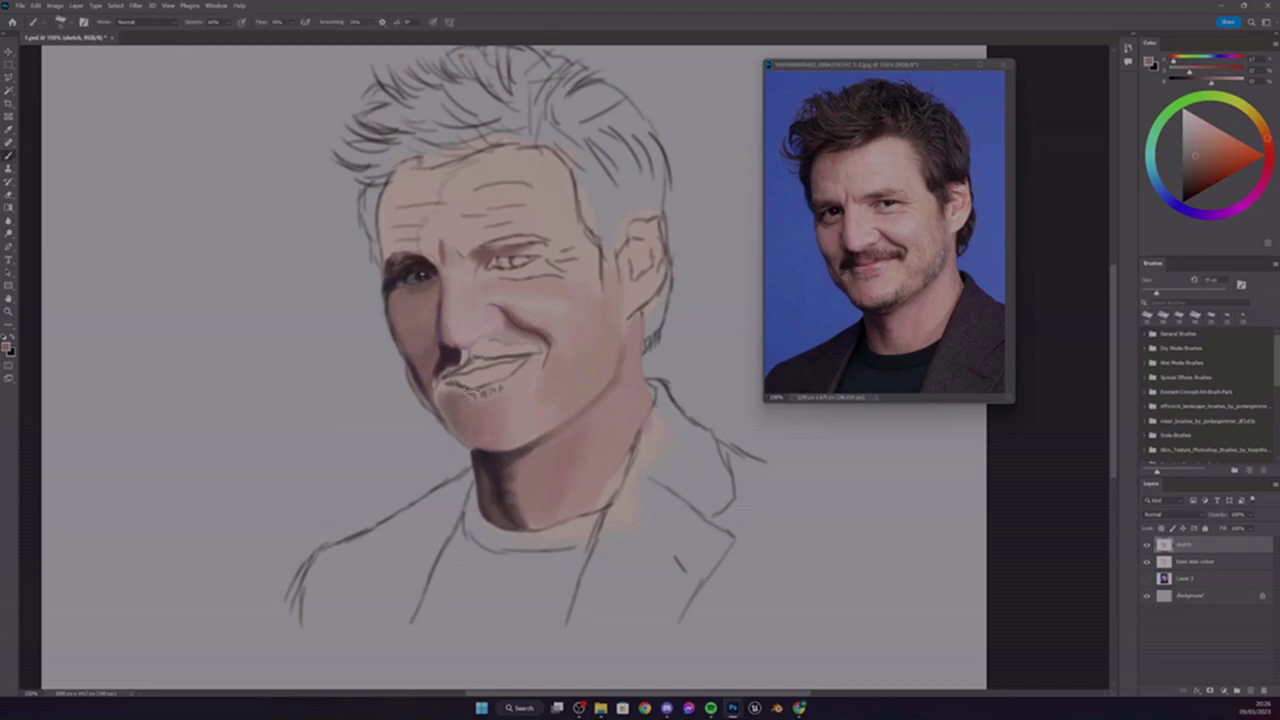
alt+click(868, 303)
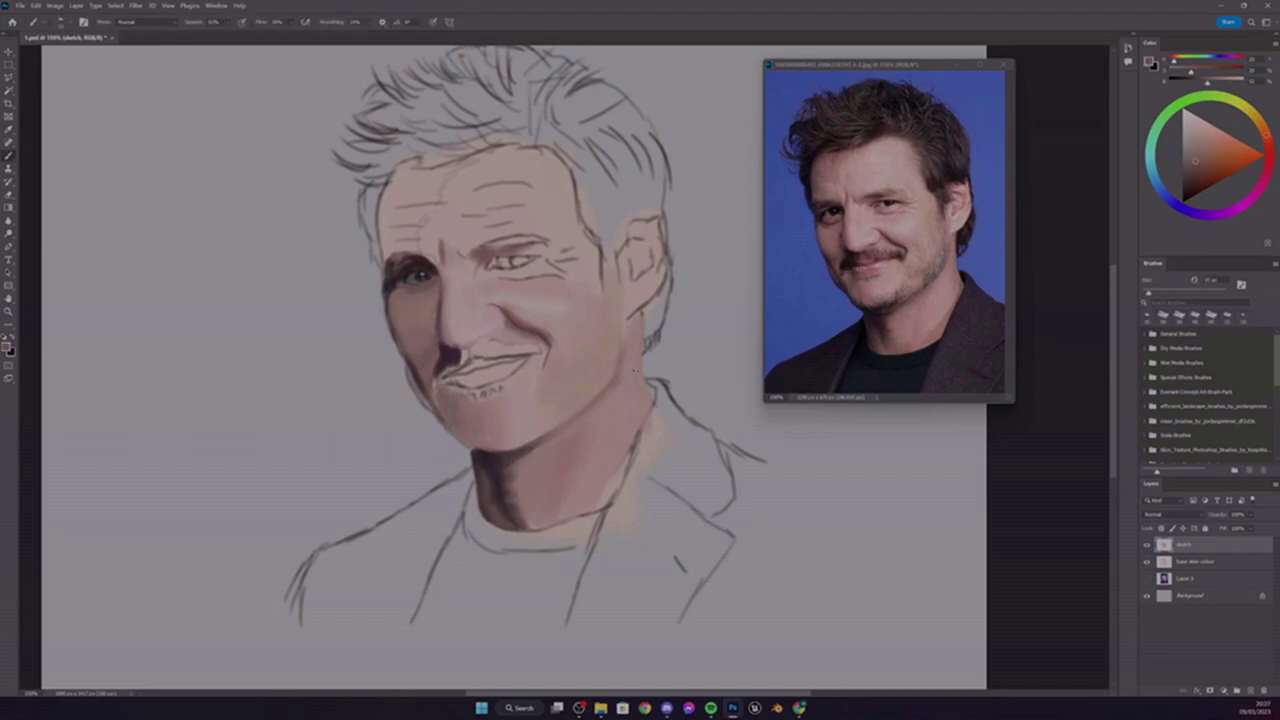
alt+click(853, 300)
key(bracketright)
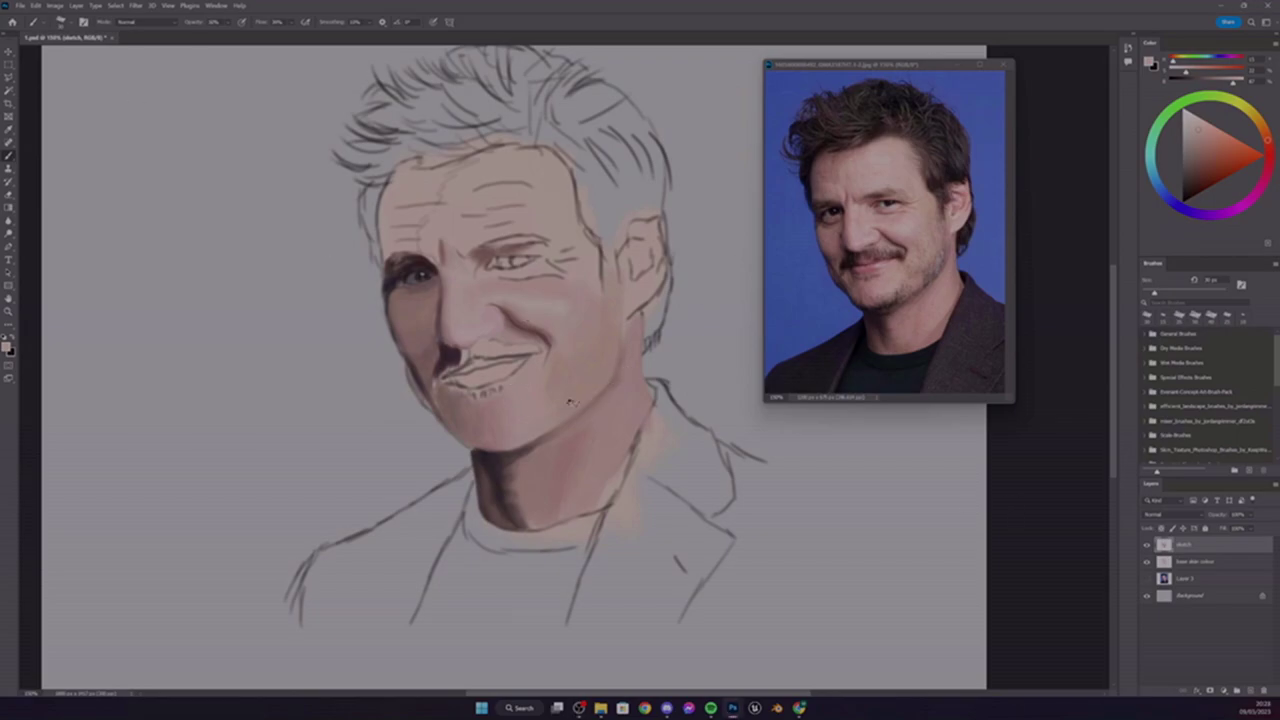
Fill the lips with a muted rose colour and tidy the far mouth corner with sampled tones
alt+click(610, 376)
drag(482, 376, 512, 368)
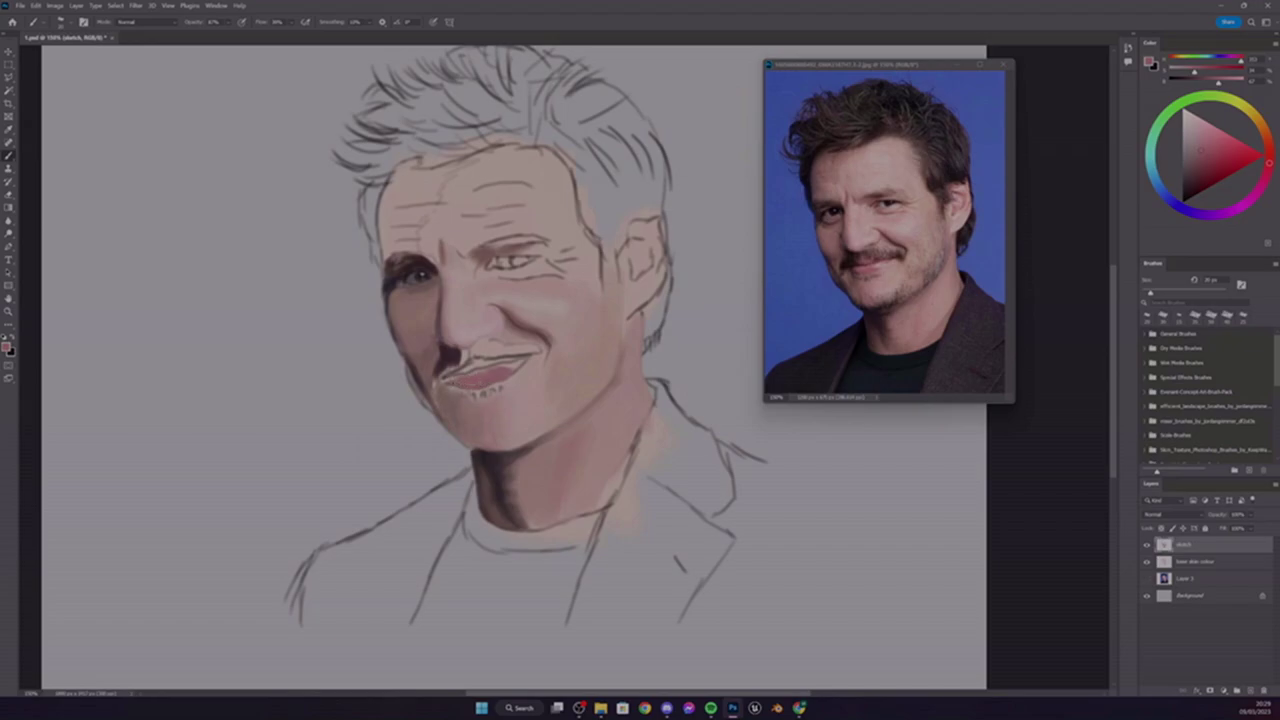
key(7)
key(7)
alt+click(458, 380)
mouse_move(450, 382)
mouse_down()
mouse_move(472, 384)
mouse_move(458, 392)
mouse_up()
alt+click(456, 384)
alt+click(460, 384)
key(alt)
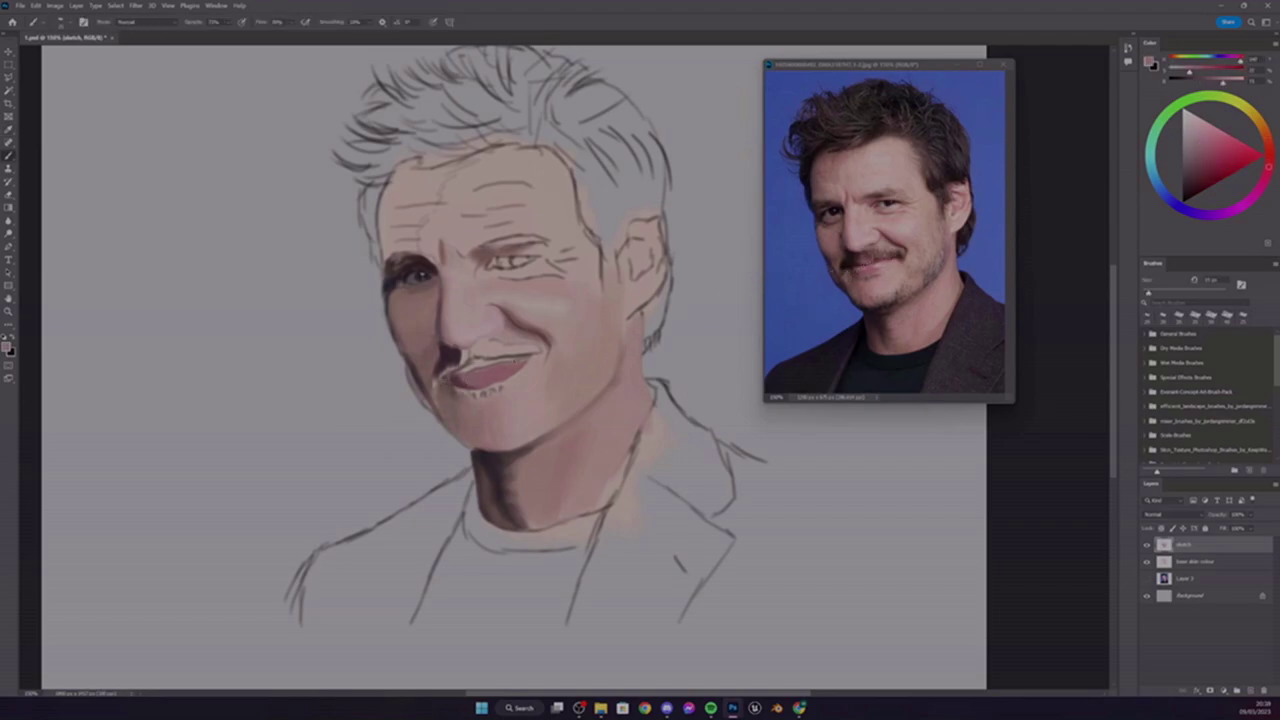
Add light pink highlights to the lower lip using lip colours sampled from the reference photo
alt+click(880, 262)
alt+click(878, 262)
alt+click(878, 262)
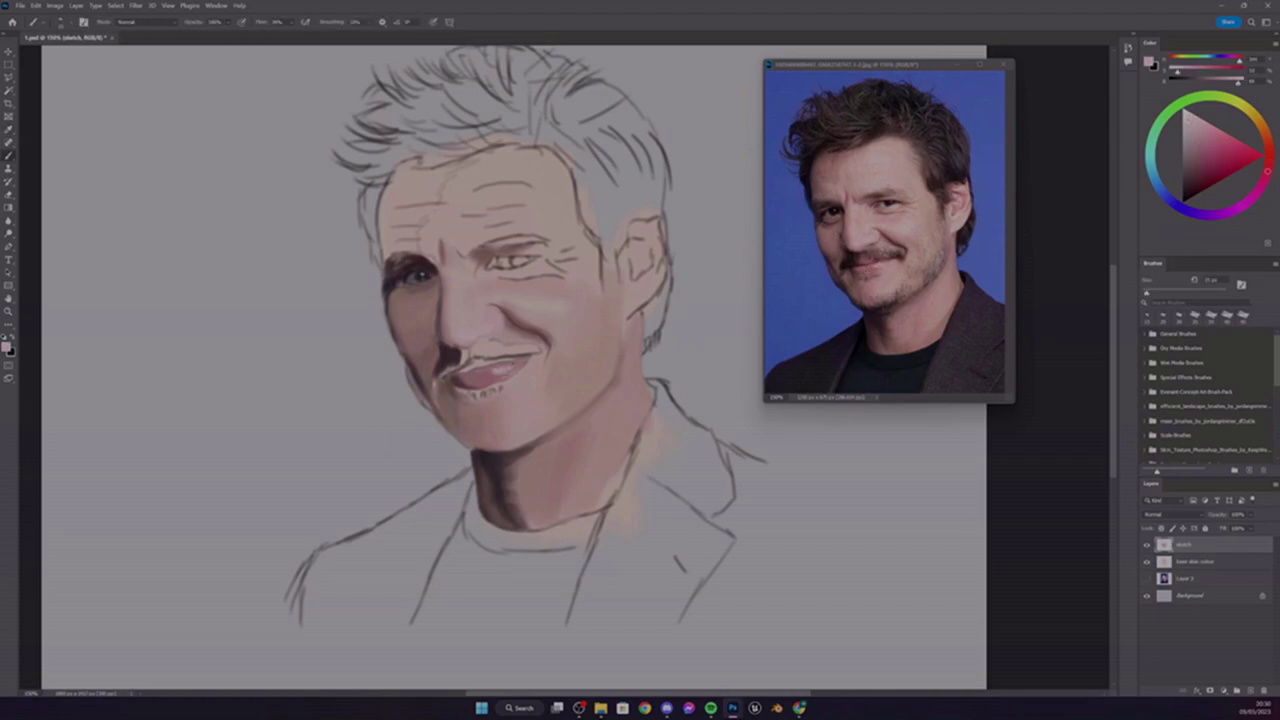
alt+click(874, 263)
alt+click(882, 263)
alt+click(880, 263)
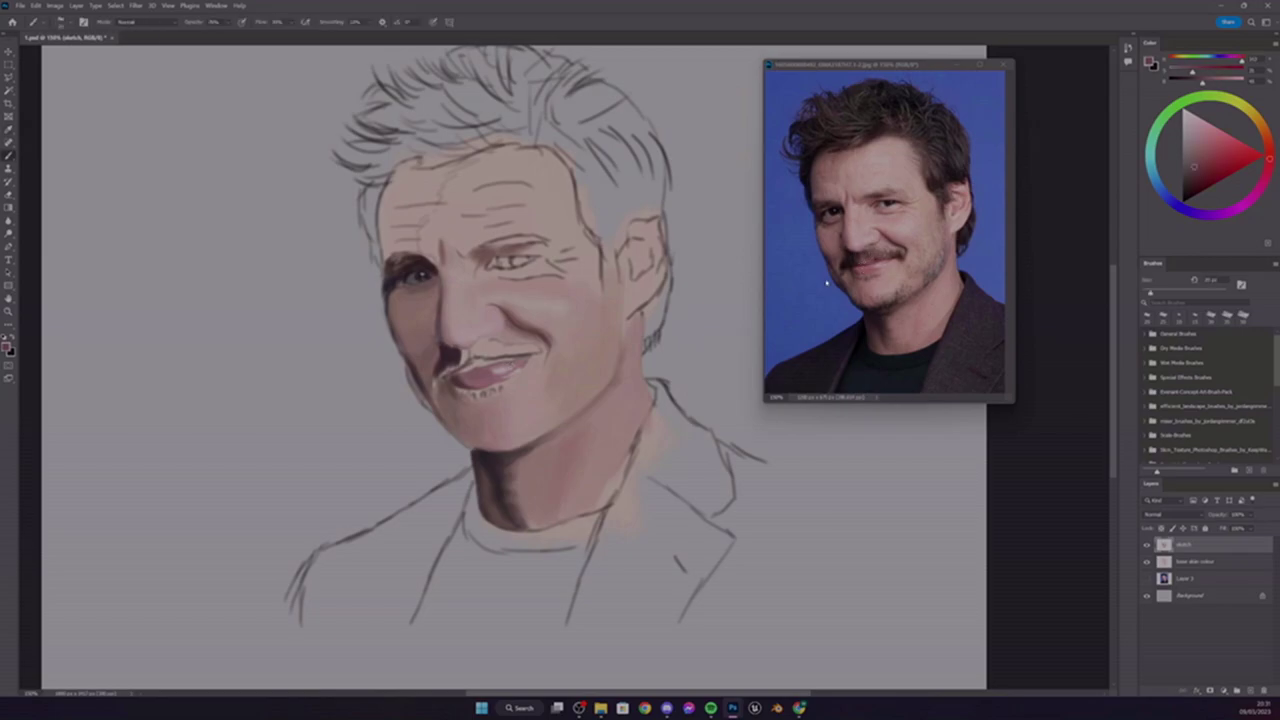
Paint the darker upper lip and the thin dark line between the lips with tones sampled from the reference
alt+click(869, 259)
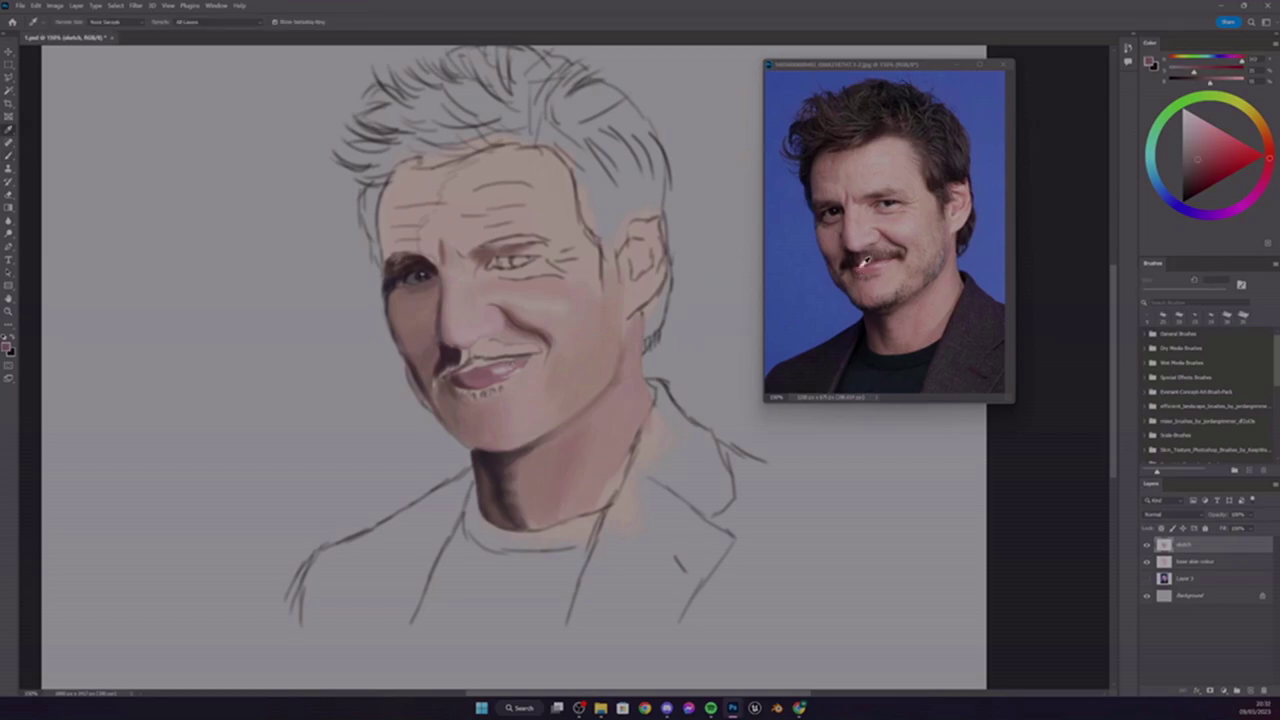
mouse_move(481, 363)
mouse_down()
mouse_move(516, 361)
mouse_move(447, 372)
mouse_move(466, 366)
mouse_up()
alt+click(870, 262)
alt+click(870, 262)
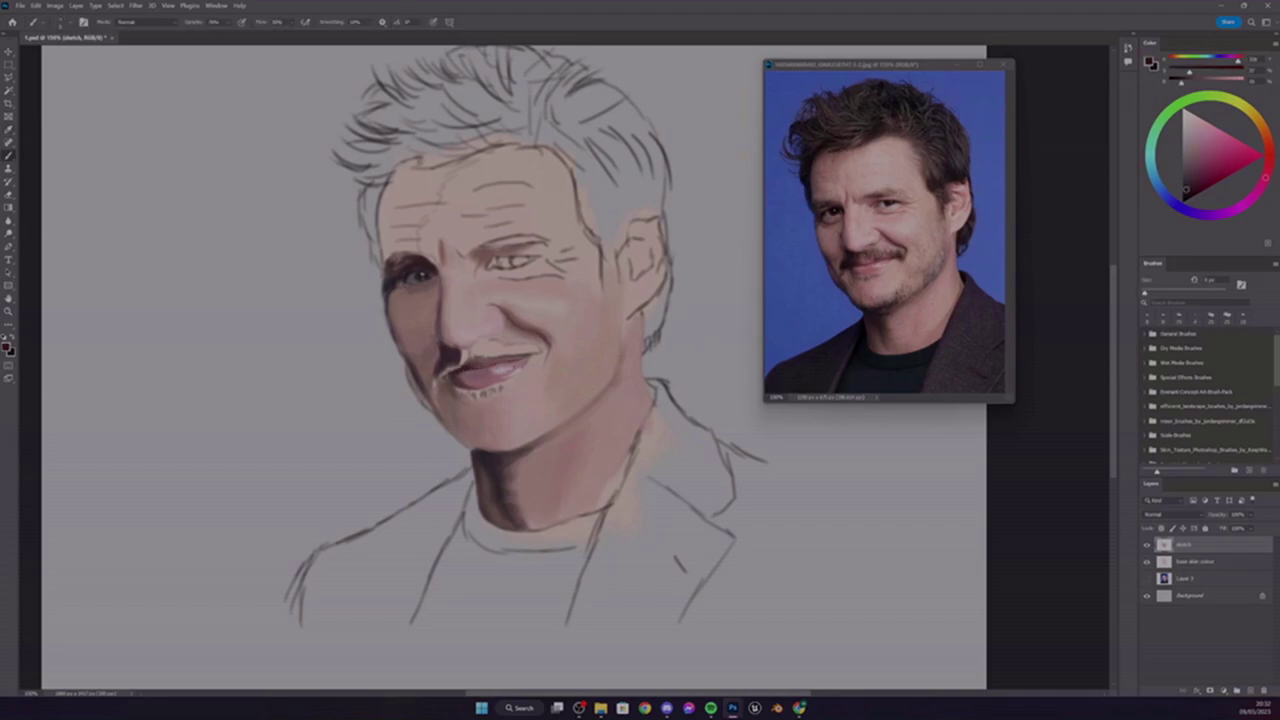
alt+click(819, 257)
alt+click(877, 259)
key(alt)
alt+click(865, 262)
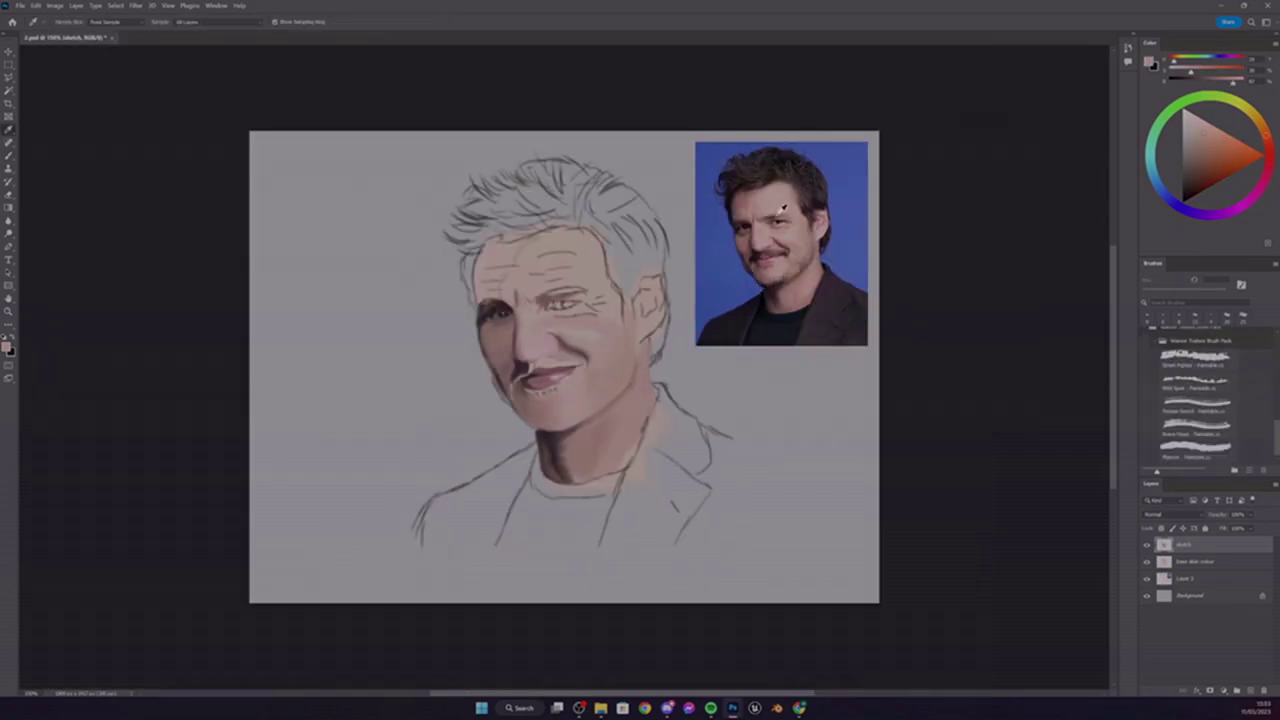
Paint sampled skin tones around the near eye, temple and forehead, covering the sketched wrinkle lines
alt+click(593, 325)
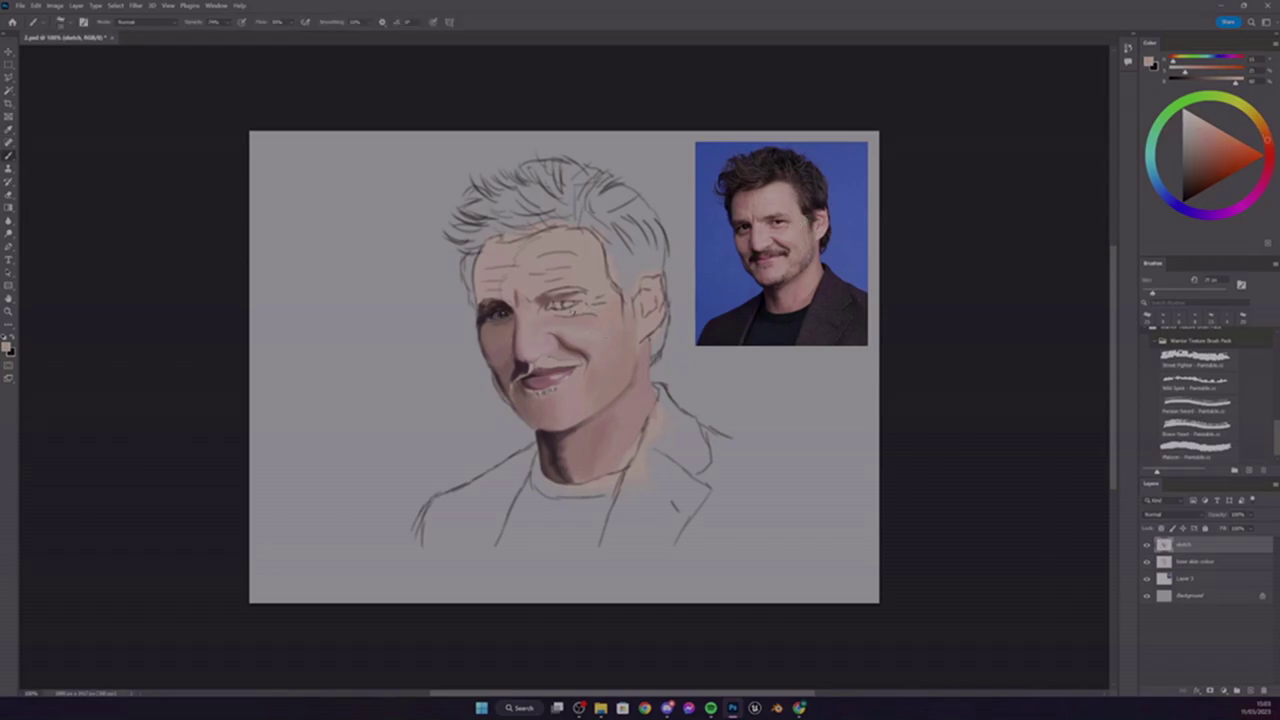
drag(603, 279, 612, 284)
alt+click(782, 218)
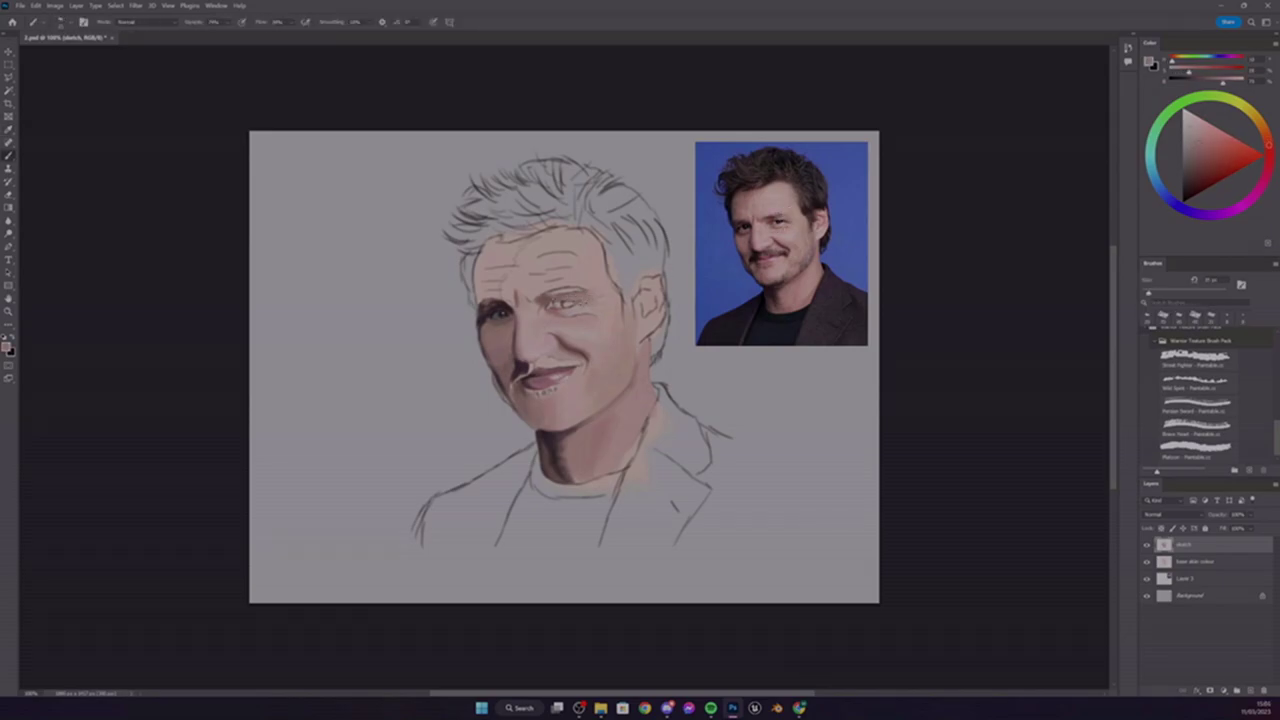
alt+click(737, 231)
alt+click(578, 263)
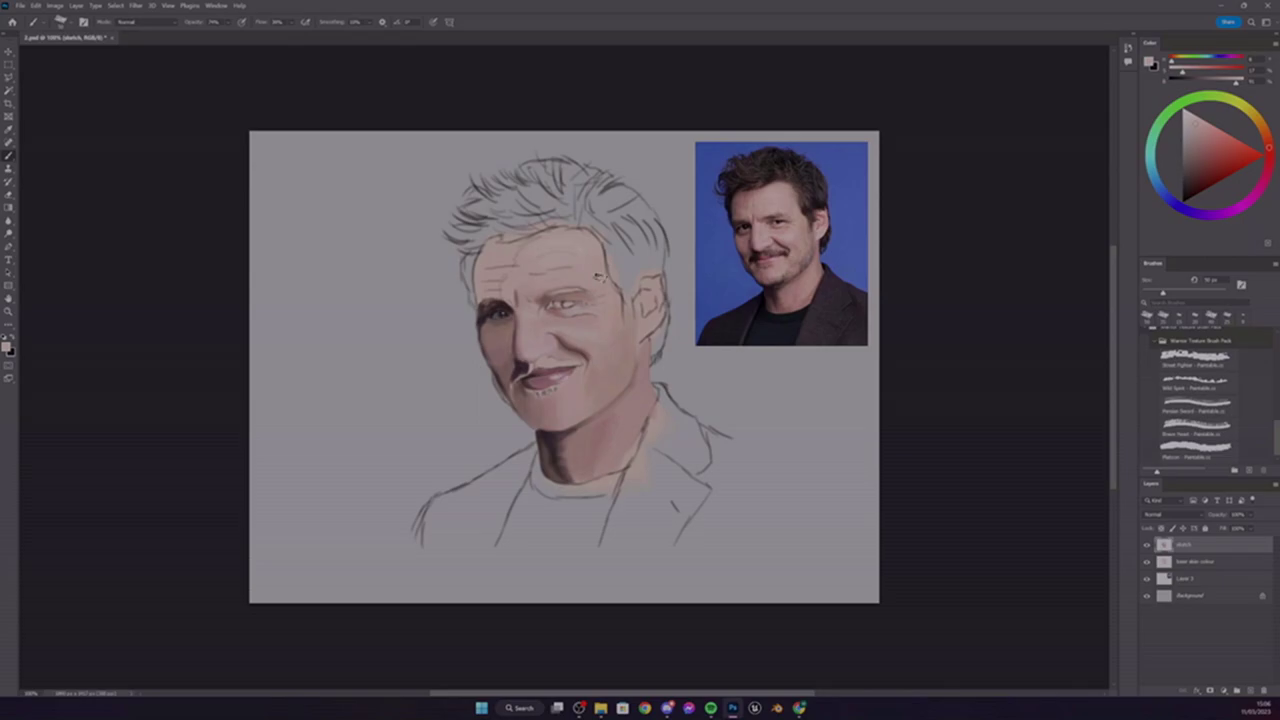
alt+click(553, 265)
Shade the far side of the forehead reddish brown and blend it into the lighter centre with sampled skin tones
alt+click(708, 229)
mouse_move(500, 242)
mouse_down()
mouse_move(485, 296)
mouse_move(477, 285)
mouse_up()
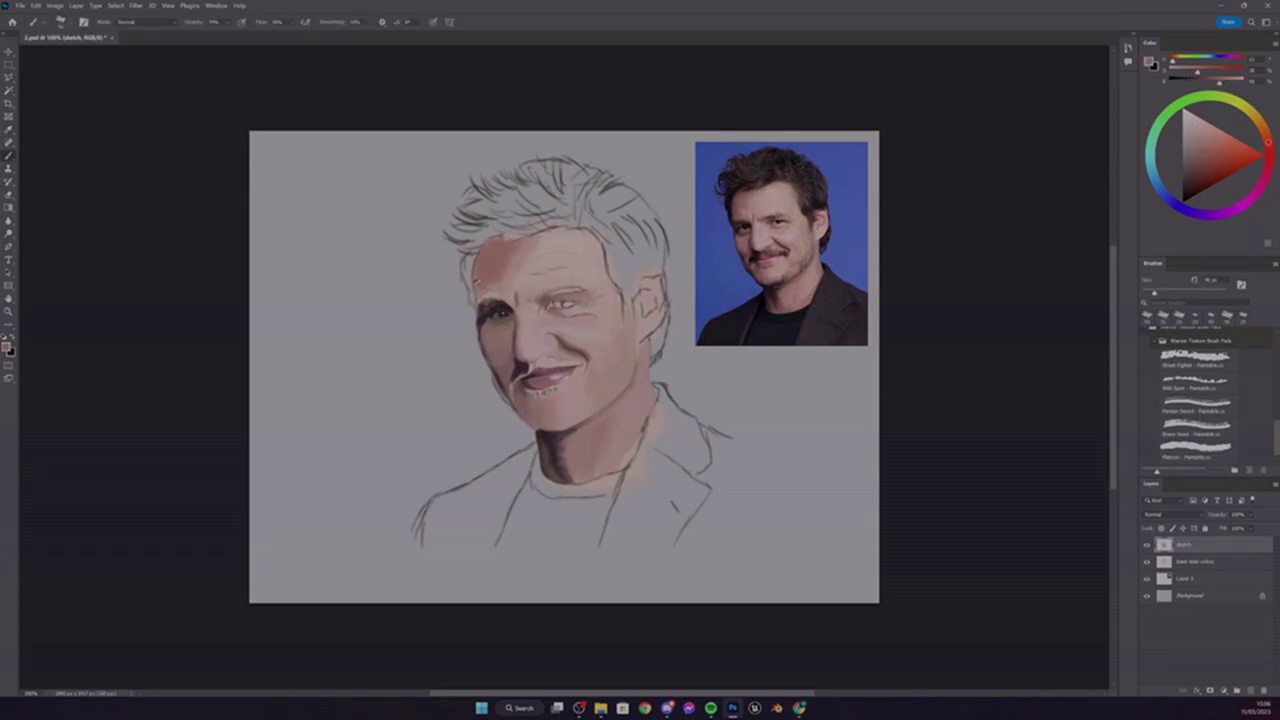
alt+click(746, 210)
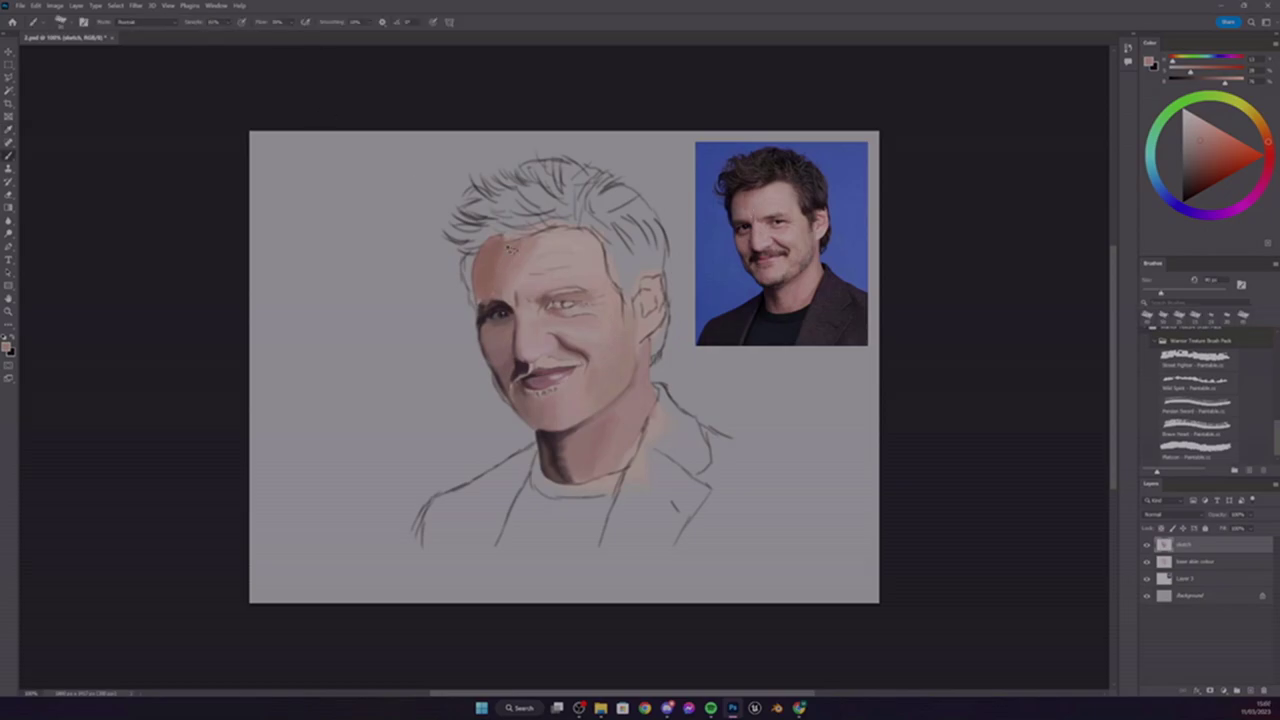
alt+click(768, 194)
alt+click(777, 188)
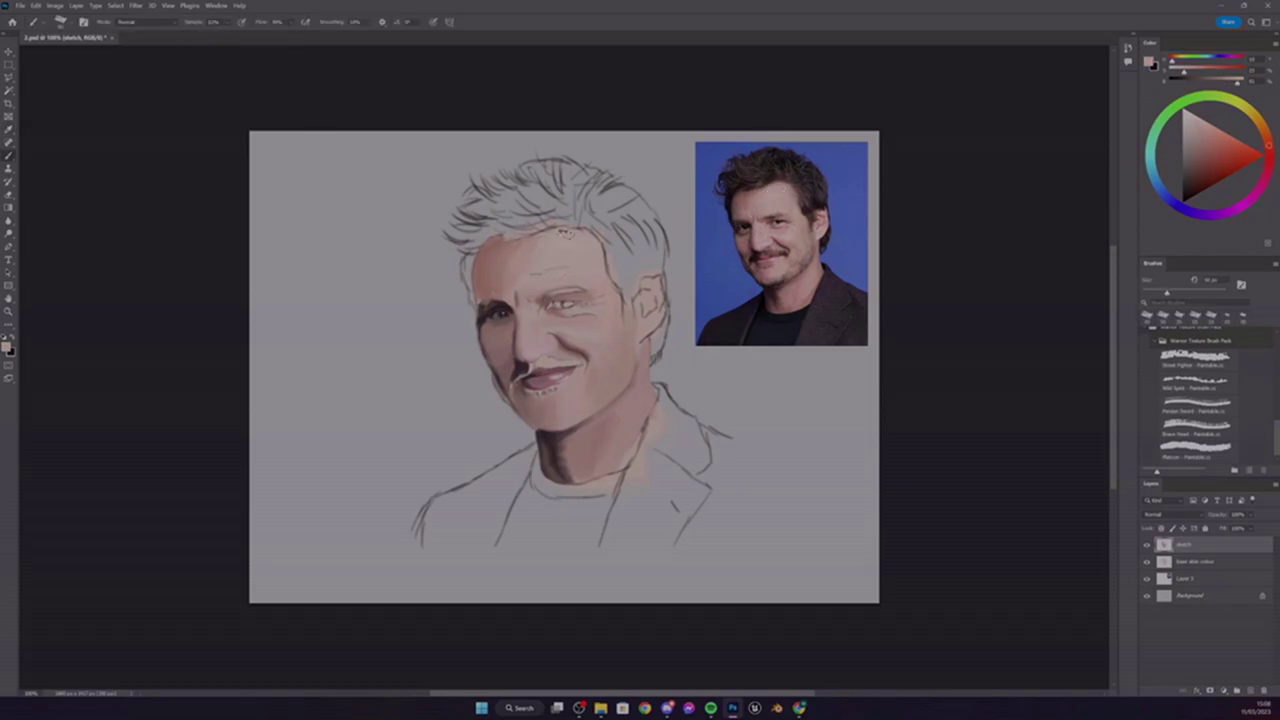
alt+click(504, 296)
drag(476, 266, 522, 232)
alt+click(765, 202)
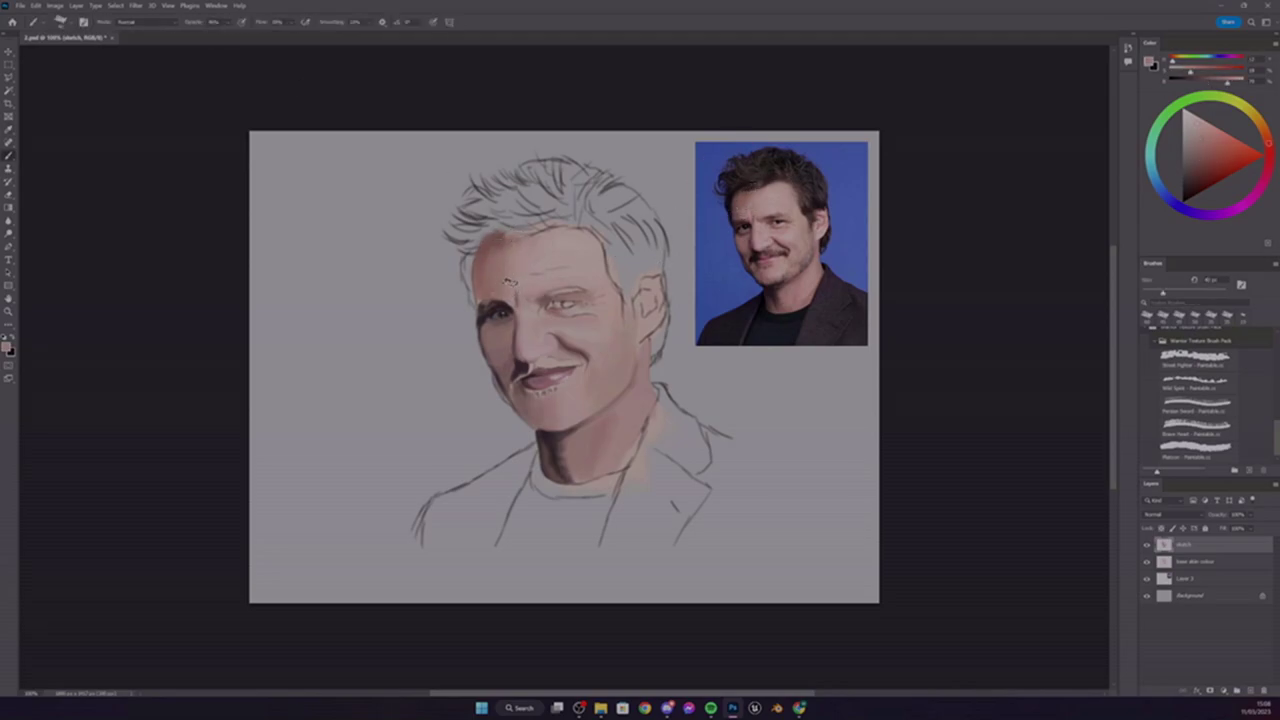
Paint the lower forehead and the area between the brows with skin tones sampled from the reference photo
alt+click(755, 207)
alt+right_click(755, 207)
key(Escape)
alt+click(756, 214)
alt+click(756, 214)
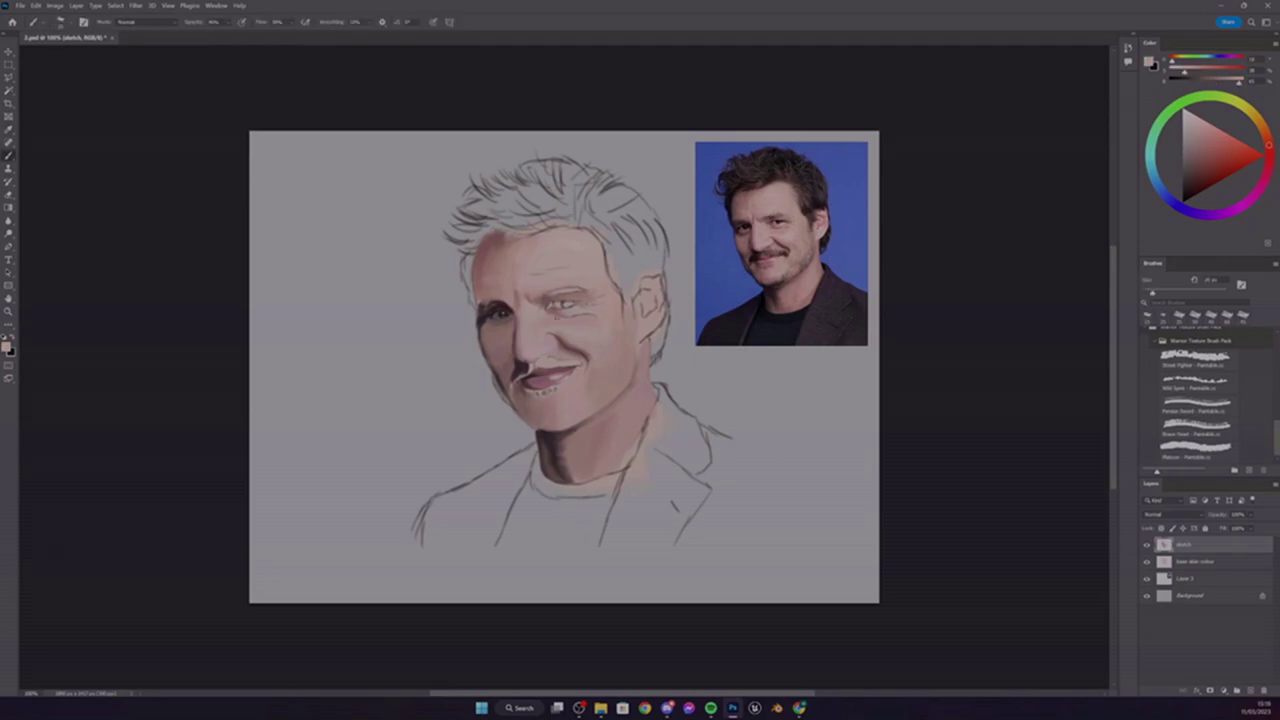
Deepen the shadows around the far eye and beside the far corner of the mouth with sampled dark tones
alt+click(751, 219)
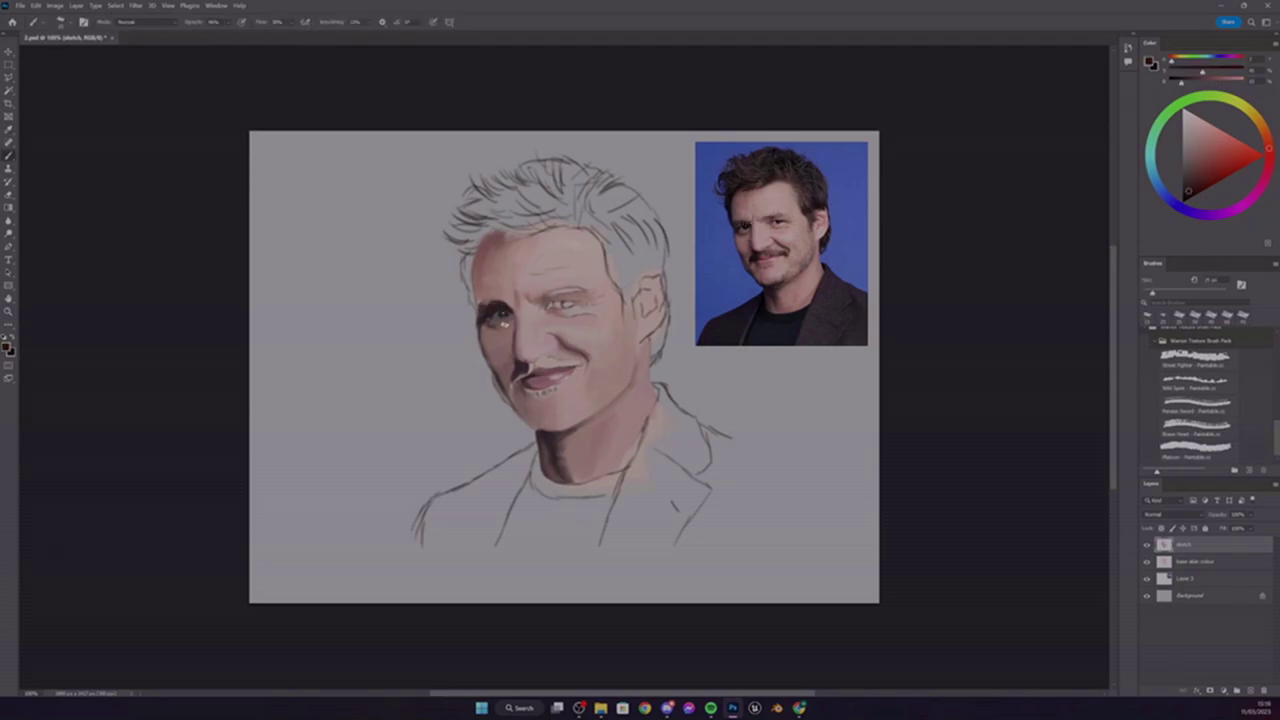
alt+click(558, 303)
alt+click(745, 248)
alt+click(515, 356)
alt+click(760, 247)
mouse_move(518, 366)
mouse_down()
mouse_move(515, 352)
mouse_move(513, 402)
mouse_up()
alt+click(502, 386)
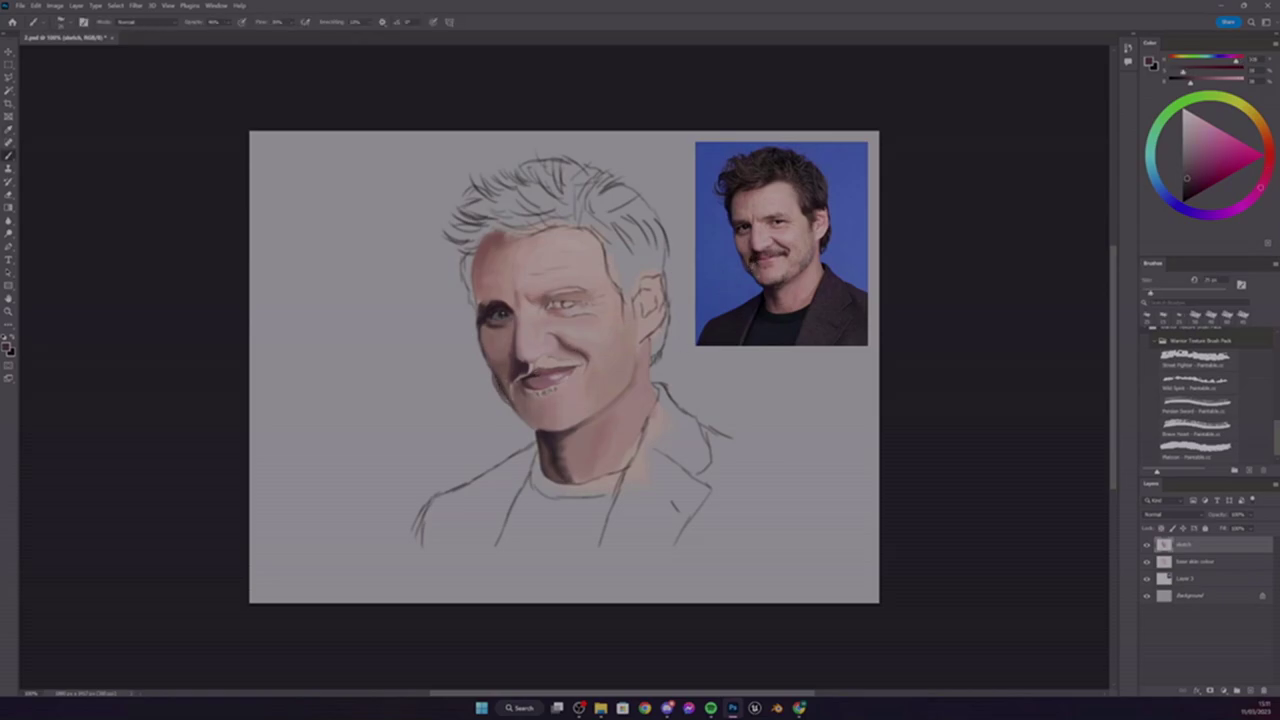
alt+click(508, 390)
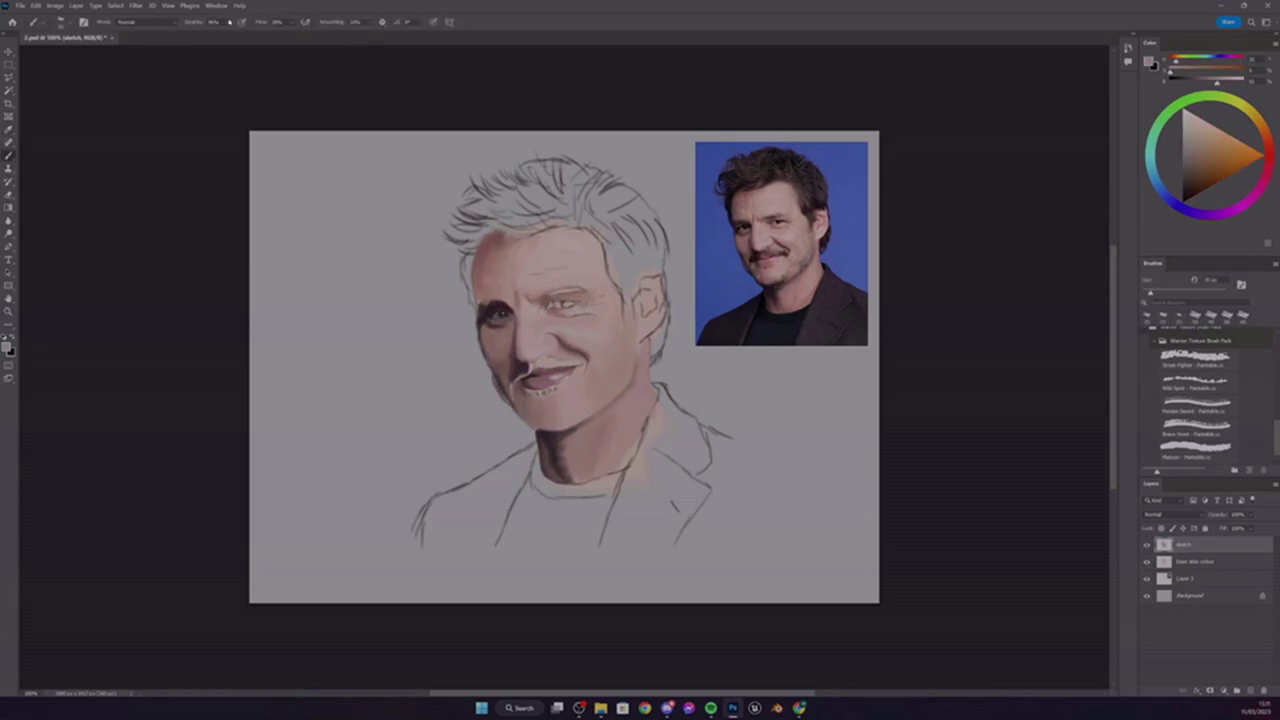
Paint the near eye's dark iris and greyish eye white over the sketch
alt+click(530, 388)
drag(563, 302, 574, 308)
alt+click(568, 304)
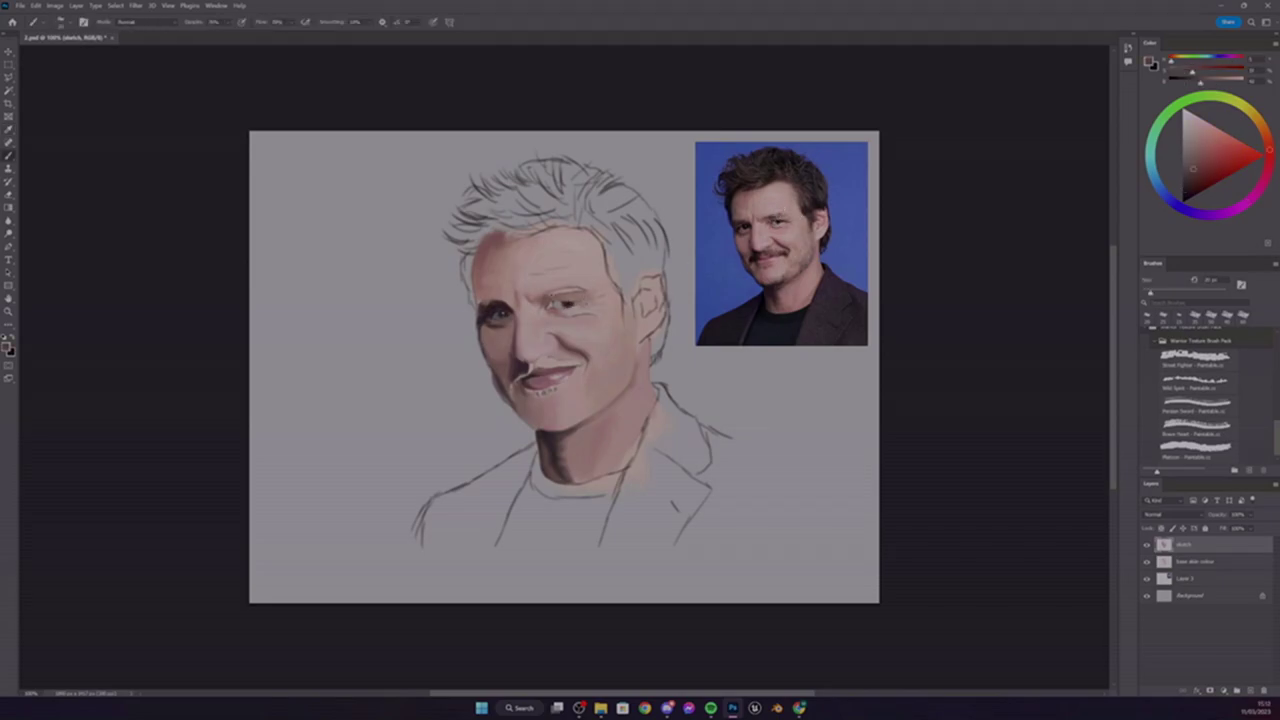
Paint the dark near eyebrow and rework the far eye's brow and lid with sampled brown tones
key(])
mouse_move(554, 294)
mouse_down()
mouse_move(576, 292)
mouse_move(482, 322)
mouse_move(490, 310)
mouse_up()
alt+click(556, 294)
alt+click(484, 318)
alt+click(492, 314)
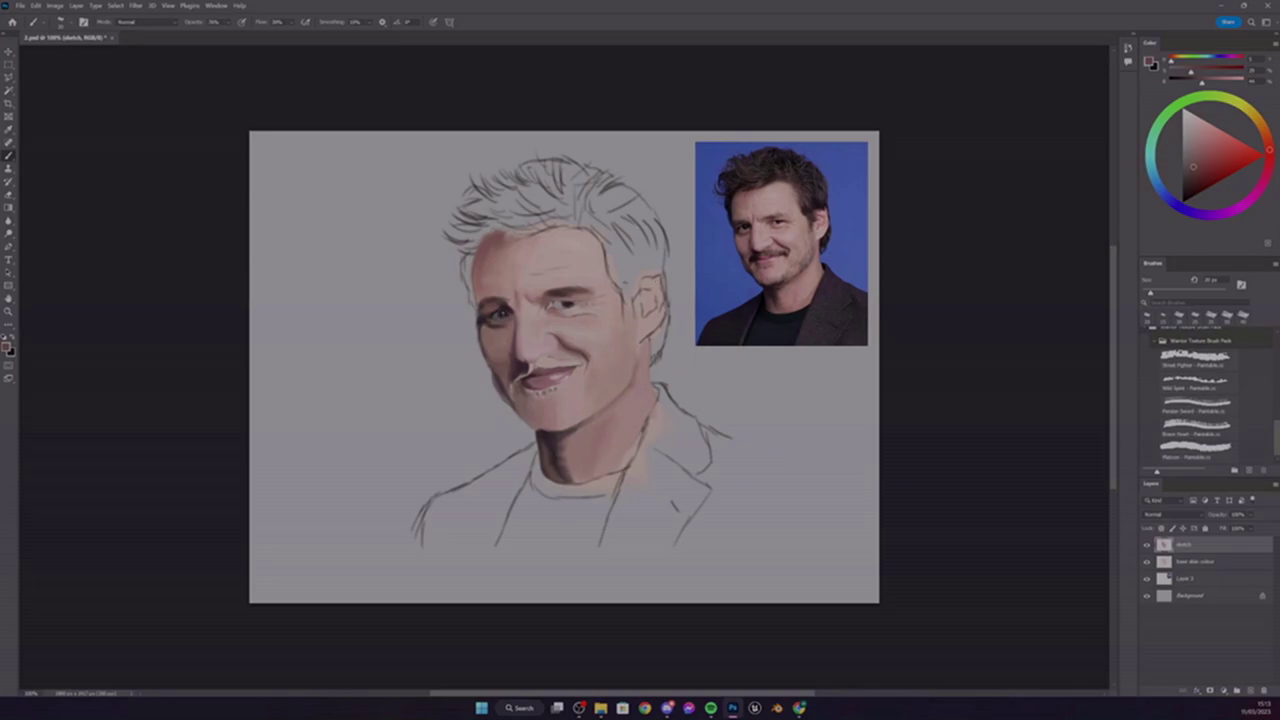
drag(514, 316, 488, 300)
alt+click(490, 304)
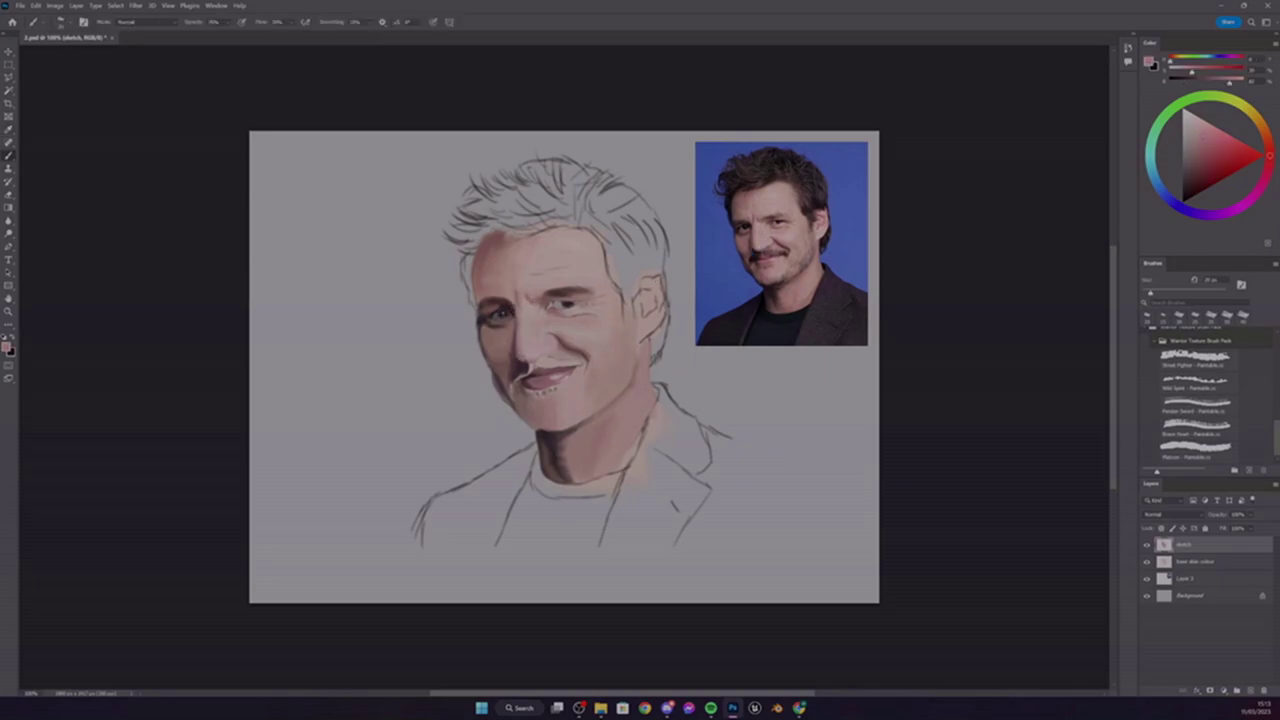
Extend sampled skin tones along the near side of the neck, covering the sketched collar line
alt+click(533, 356)
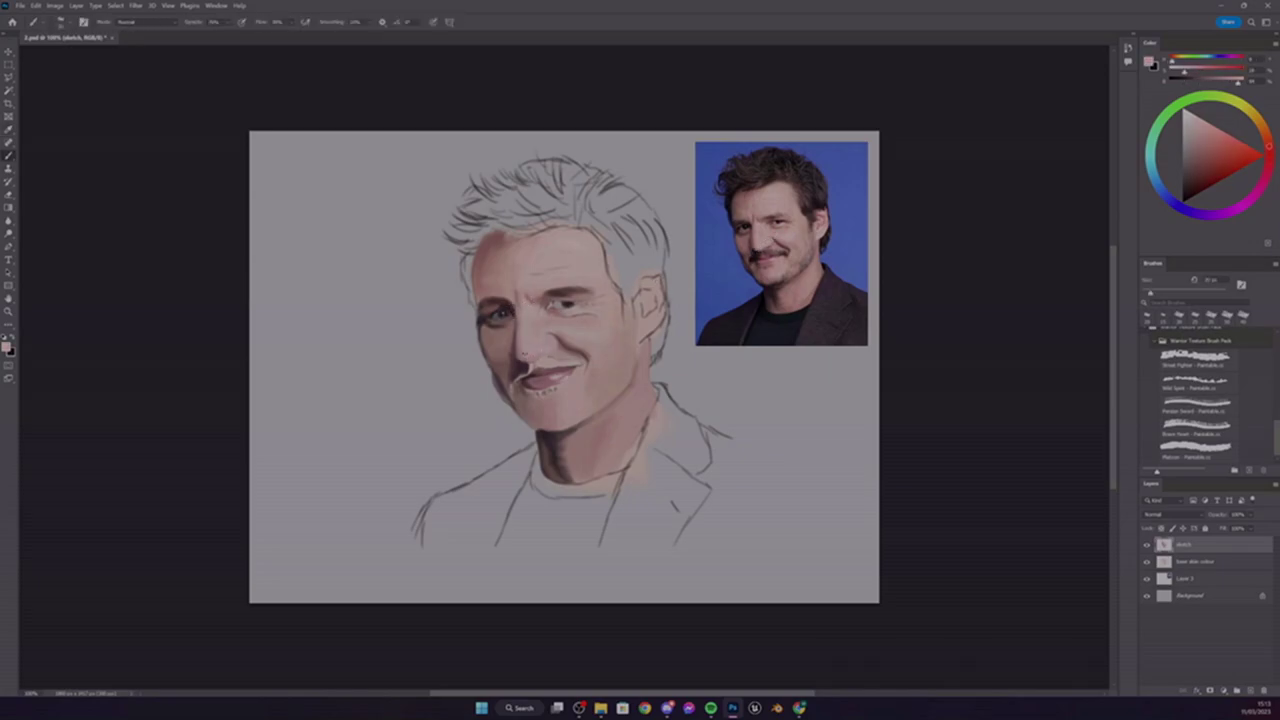
alt+click(604, 413)
drag(640, 420, 620, 468)
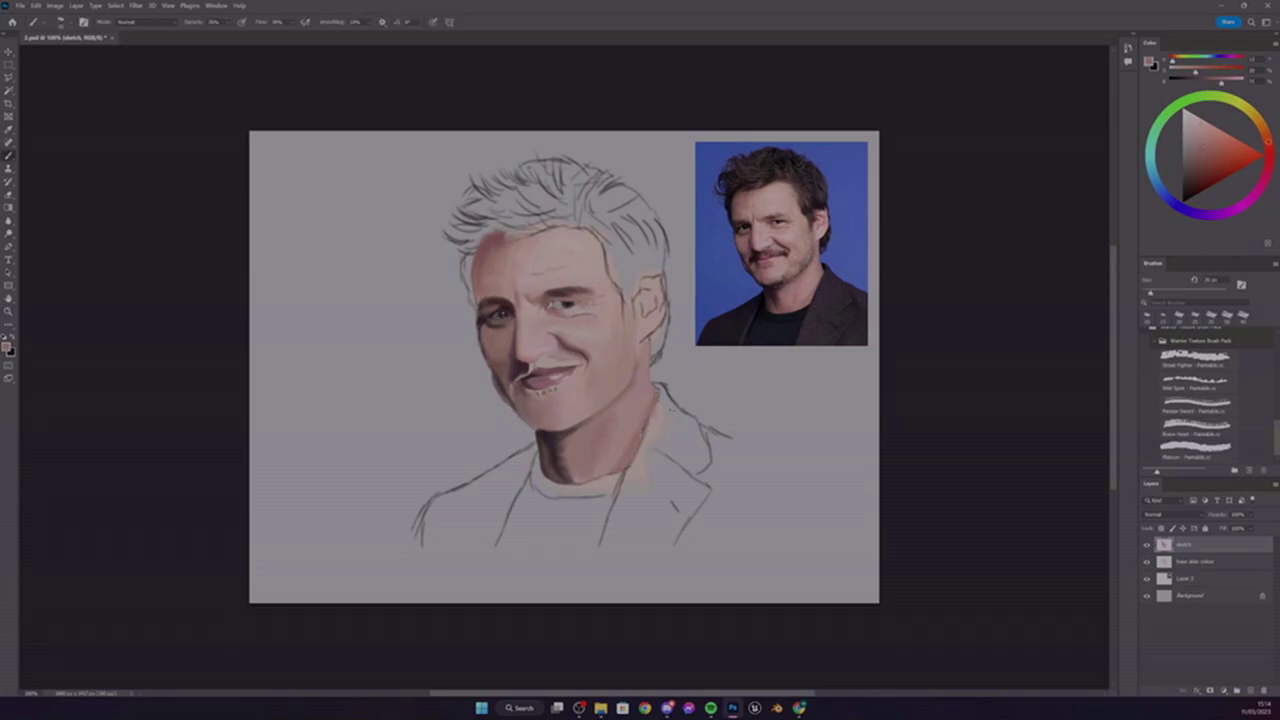
alt+click(807, 300)
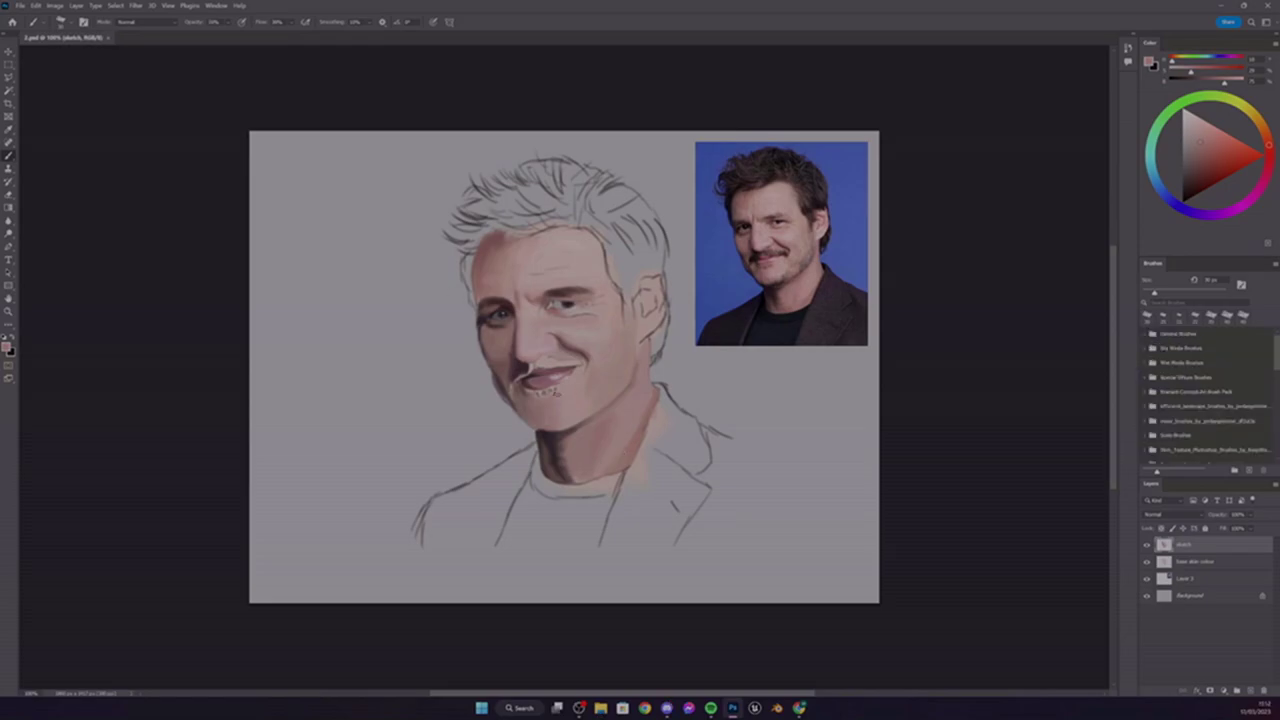
Repaint the lips with a lighter pink sampled from the reference photo, adjusting the brush opacity and size
alt+click(772, 255)
key(7)
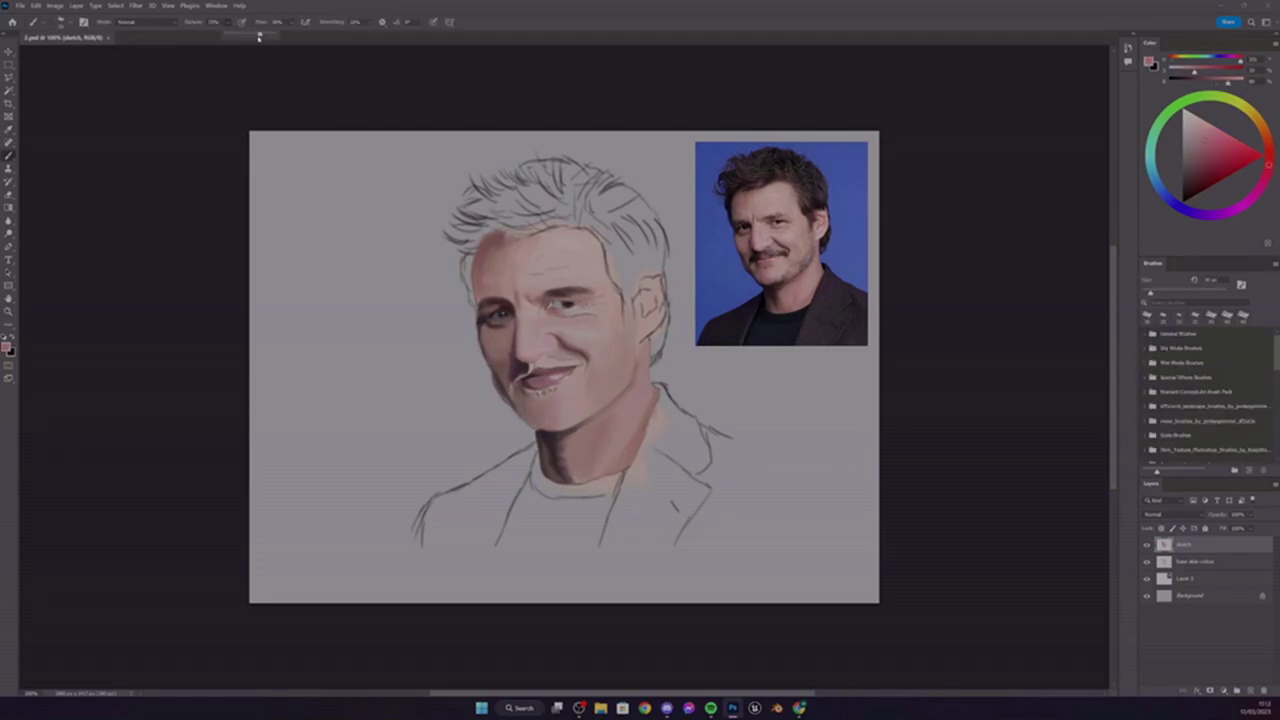
key(3)
key(bracketright)
key(bracketright)
key(bracketright)
key(bracketright)
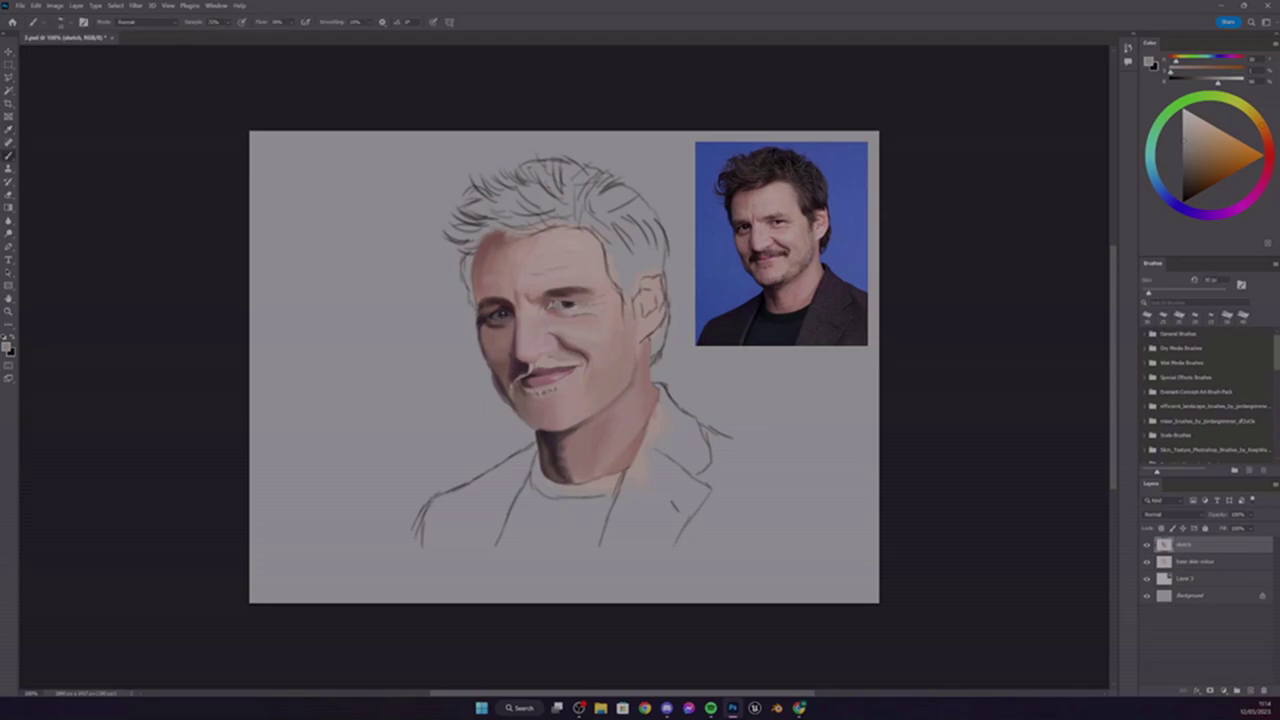
Refine the near eye's lid line, iris and corners with sampled dark and skin tones
alt+click(567, 303)
alt+click(567, 303)
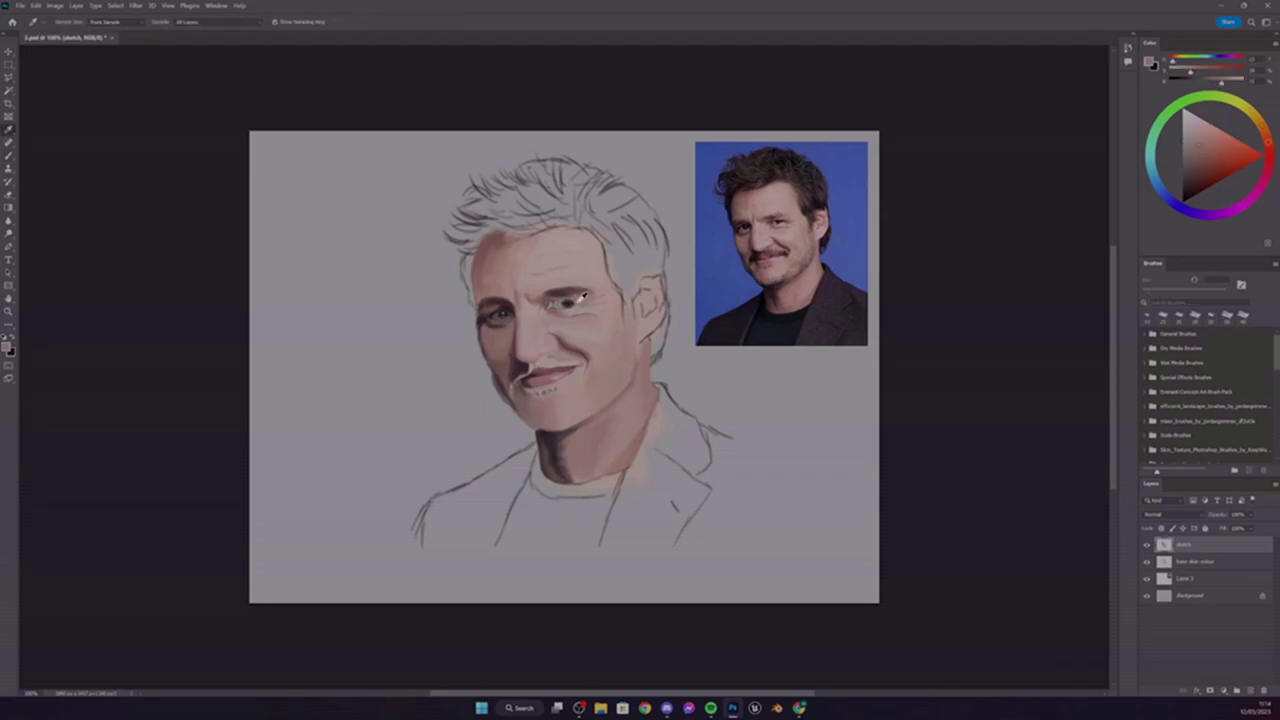
alt+click(548, 305)
drag(557, 301, 579, 303)
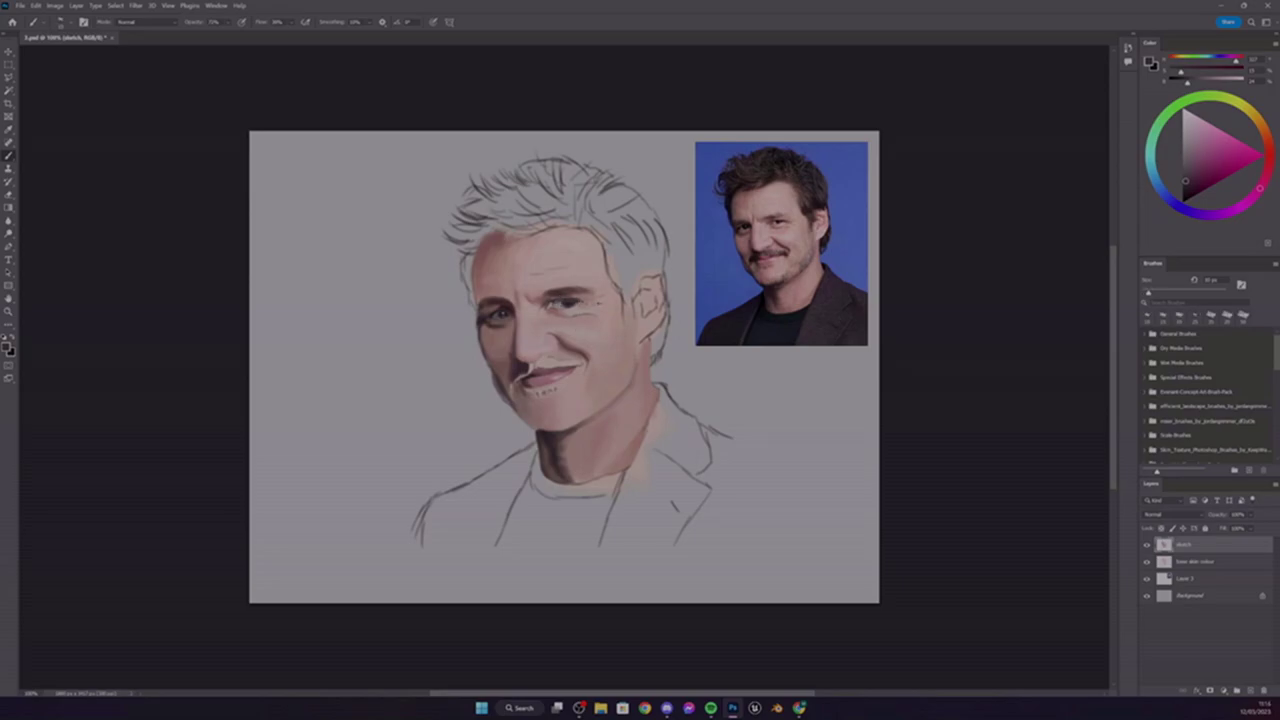
alt+click(566, 303)
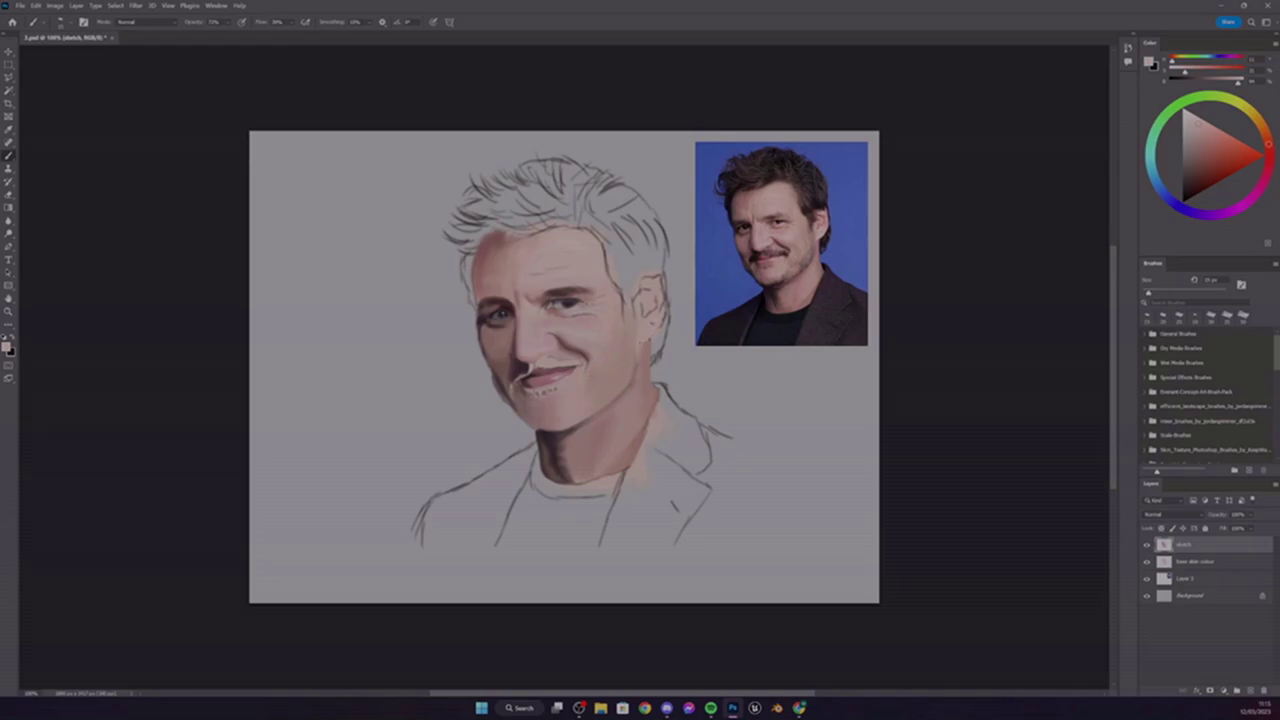
Paint the inner ear with skin tones sampled from the portrait and the reference, adding reddish shading in its folds
alt+click(645, 332)
alt+click(645, 400)
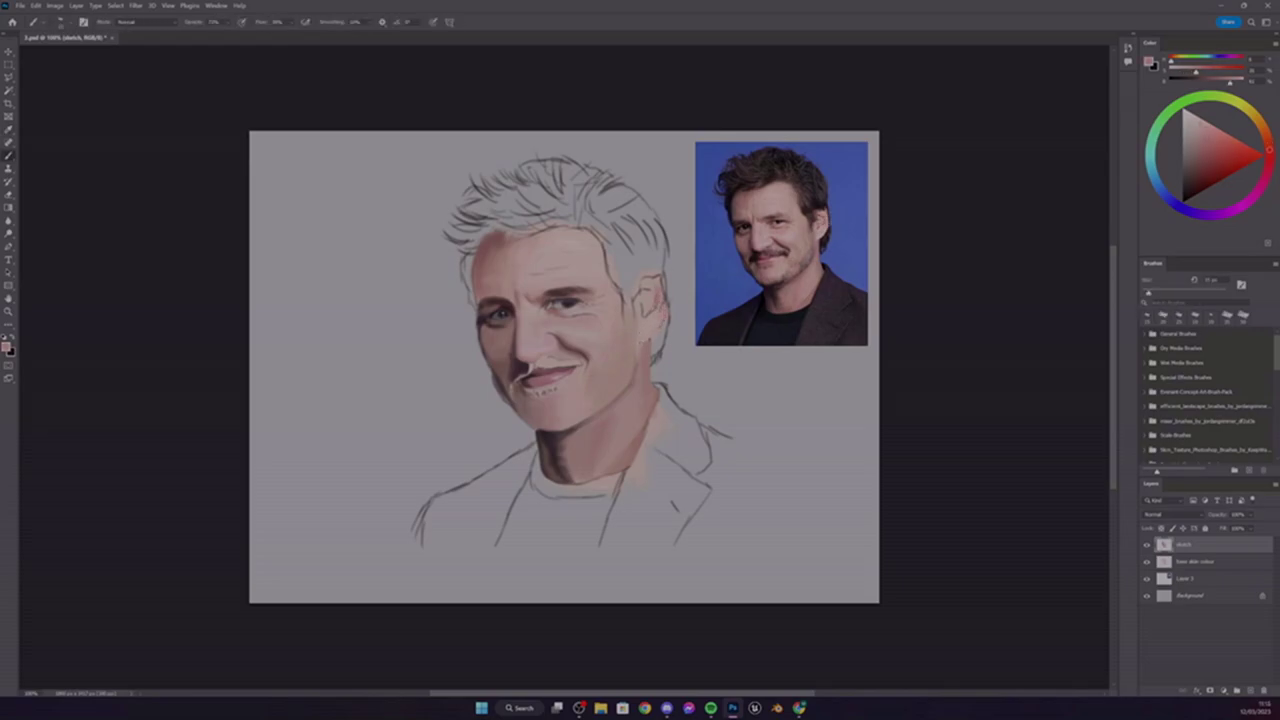
alt+click(642, 314)
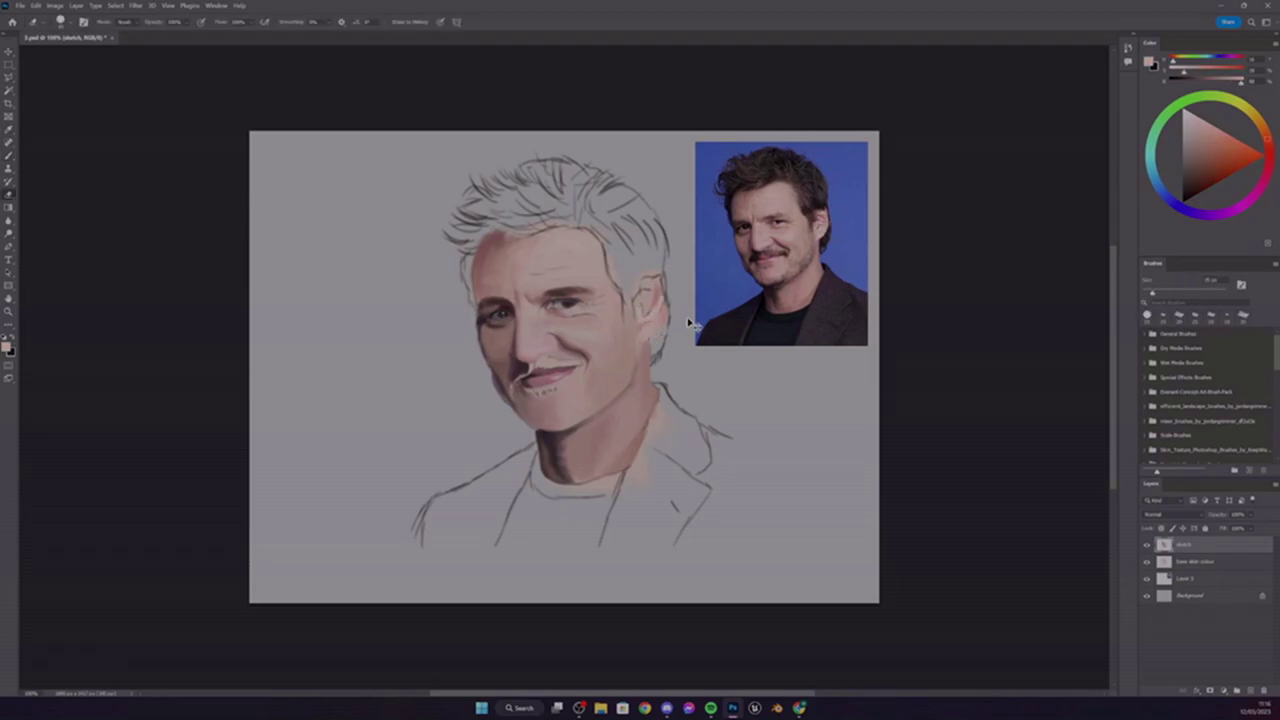
alt+click(830, 206)
click(1163, 314)
click(1178, 314)
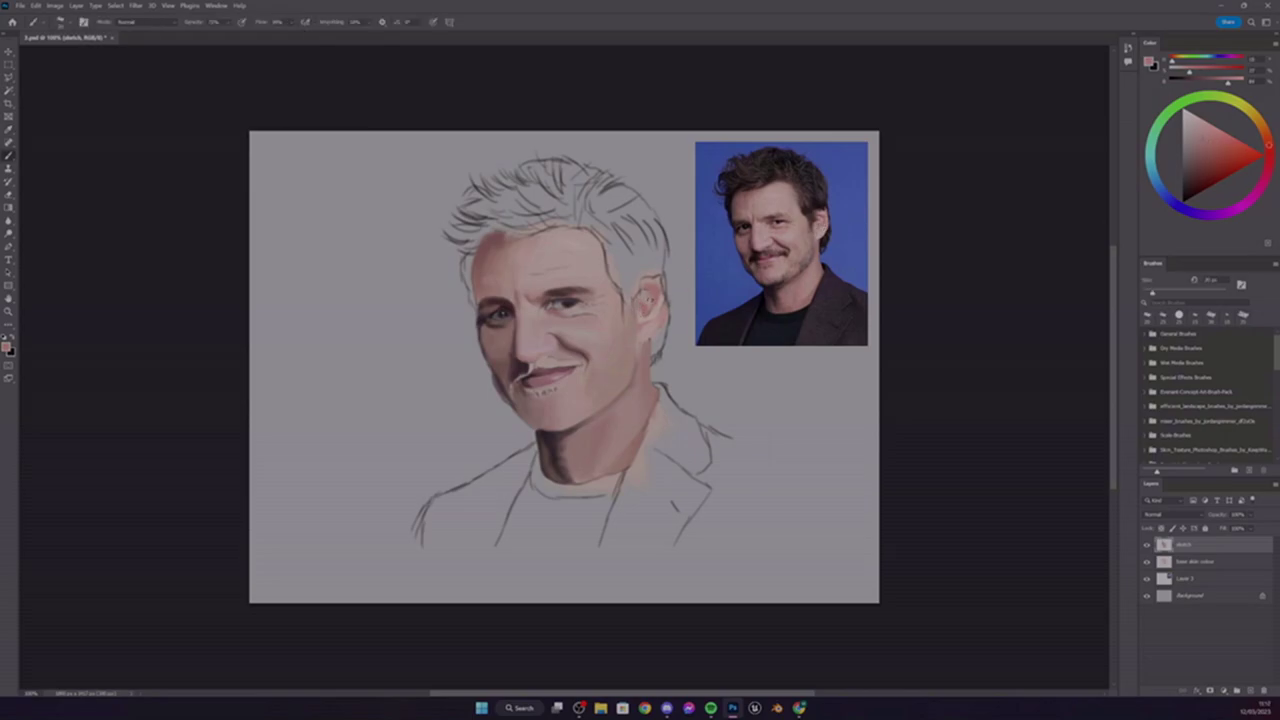
alt+click(652, 292)
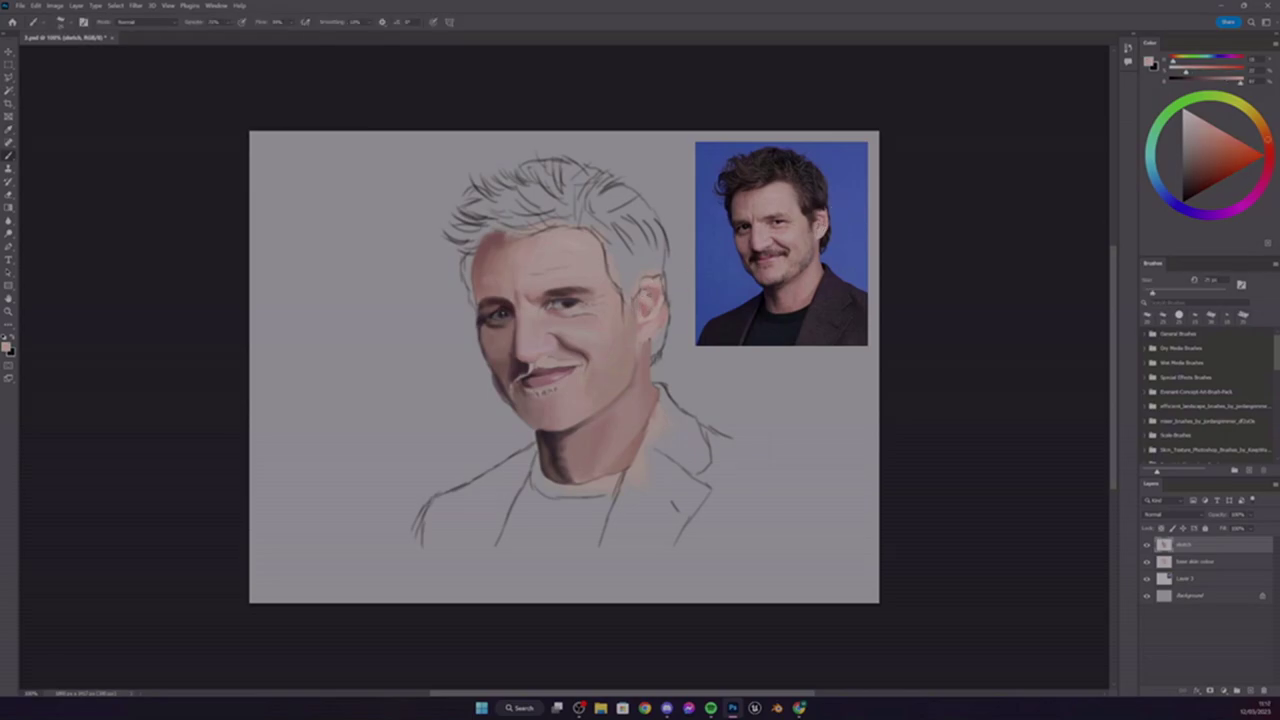
alt+click(662, 283)
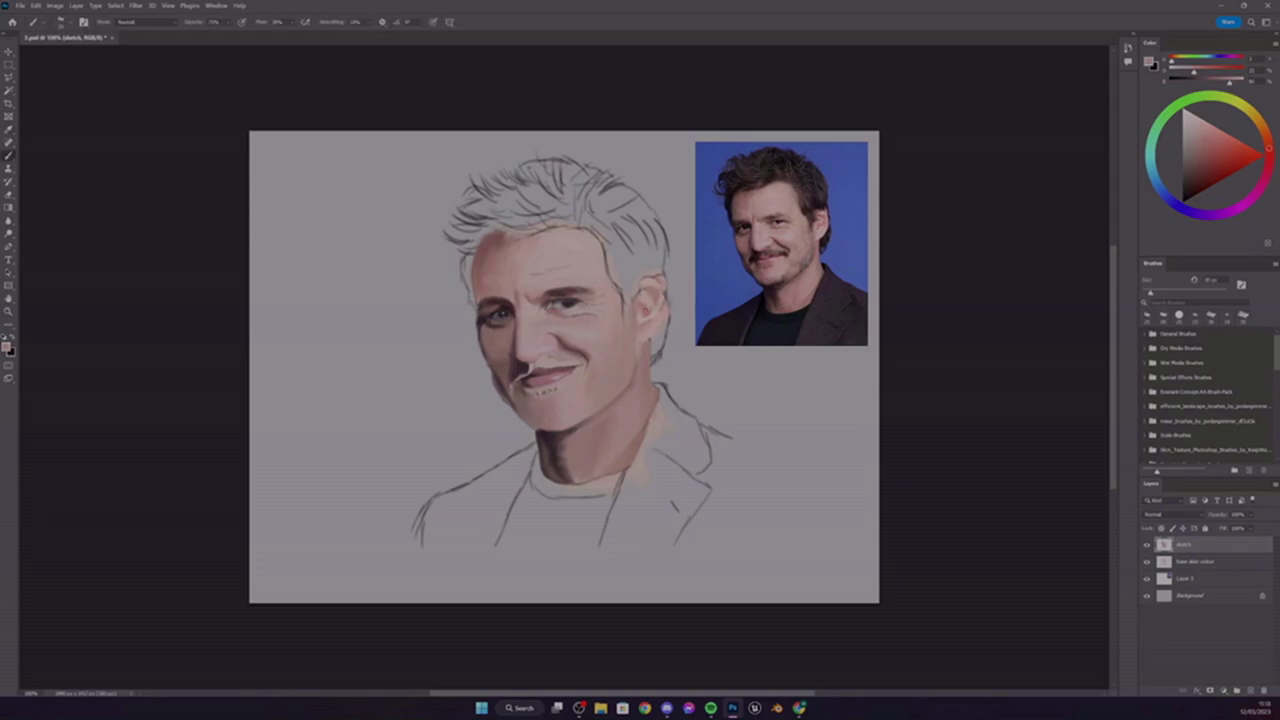
Paint the ear's outer rim and lobe over the sketched outline with sampled tones, cleaning up its edges
alt+click(668, 258)
drag(642, 310, 654, 317)
alt+click(646, 298)
key(e)
key(b)
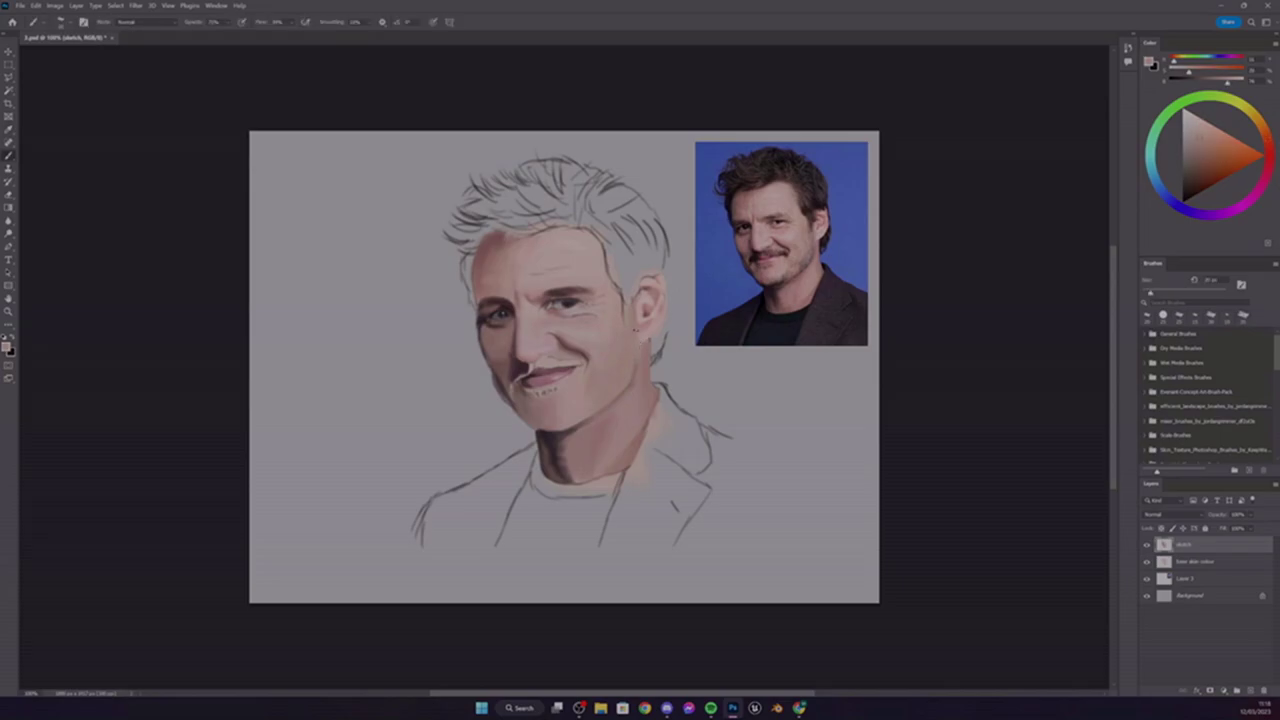
alt+click(819, 236)
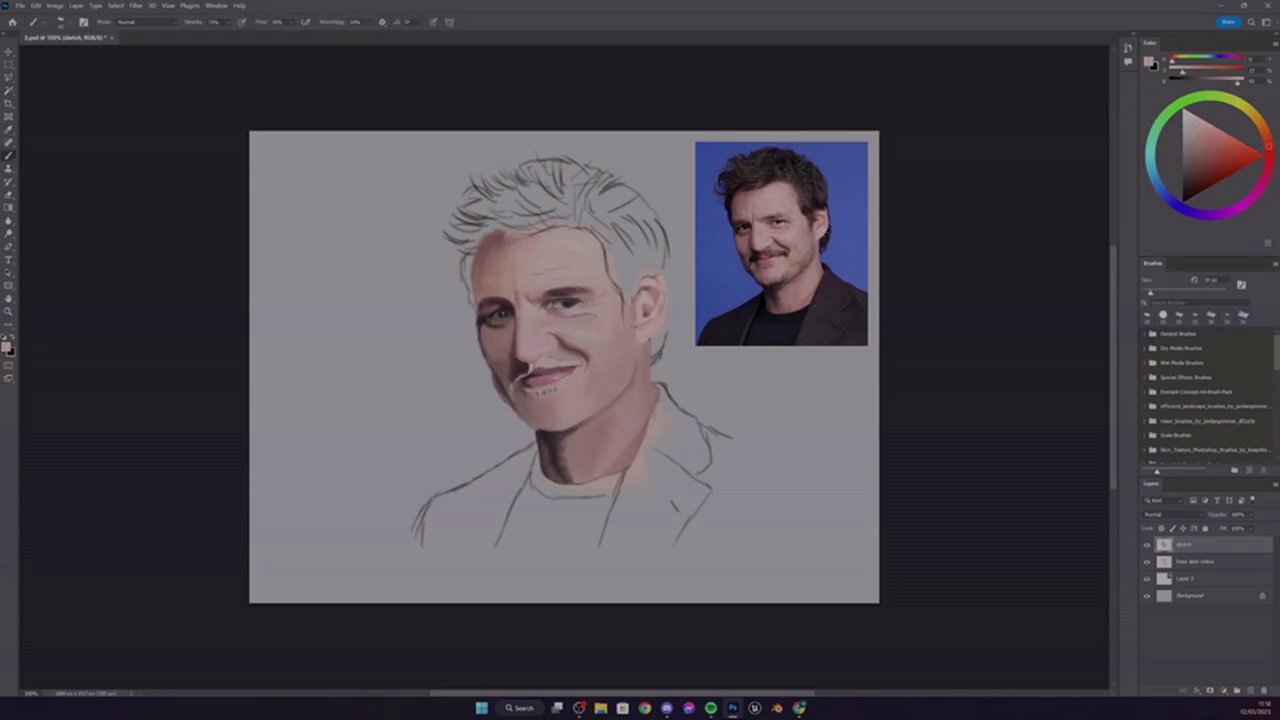
Blend a lighter skin tone sampled from the reference over the near side of the forehead with a larger brush
alt+click(775, 215)
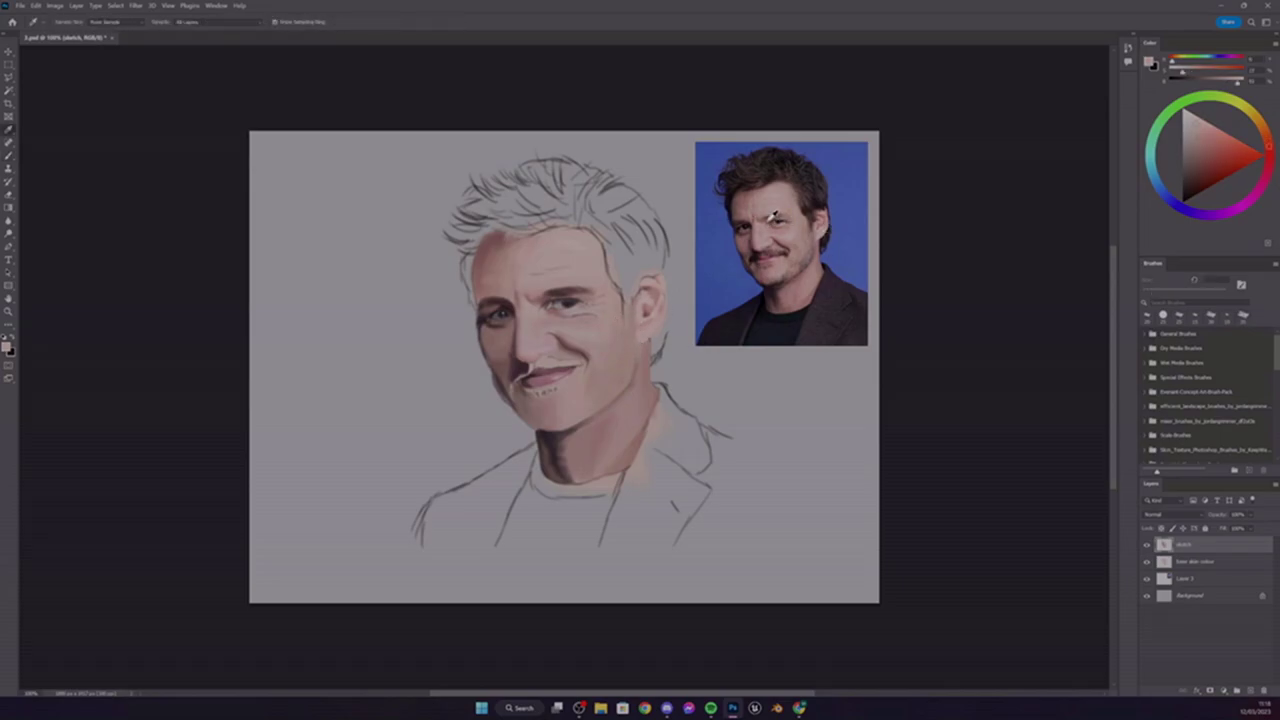
key(bracketright)
key(bracketright)
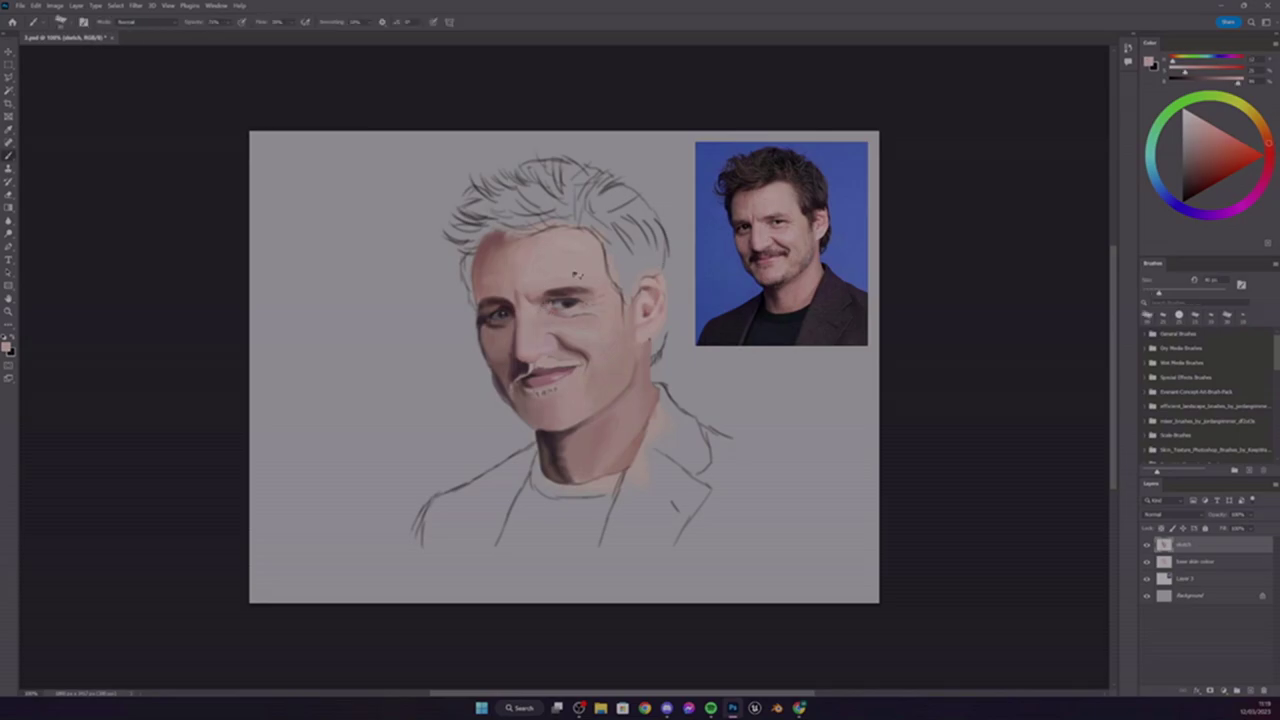
Darken the near smile fold beside the nose and mouth with reddish-brown shadow tones, blending into the upper lip
alt+click(701, 304)
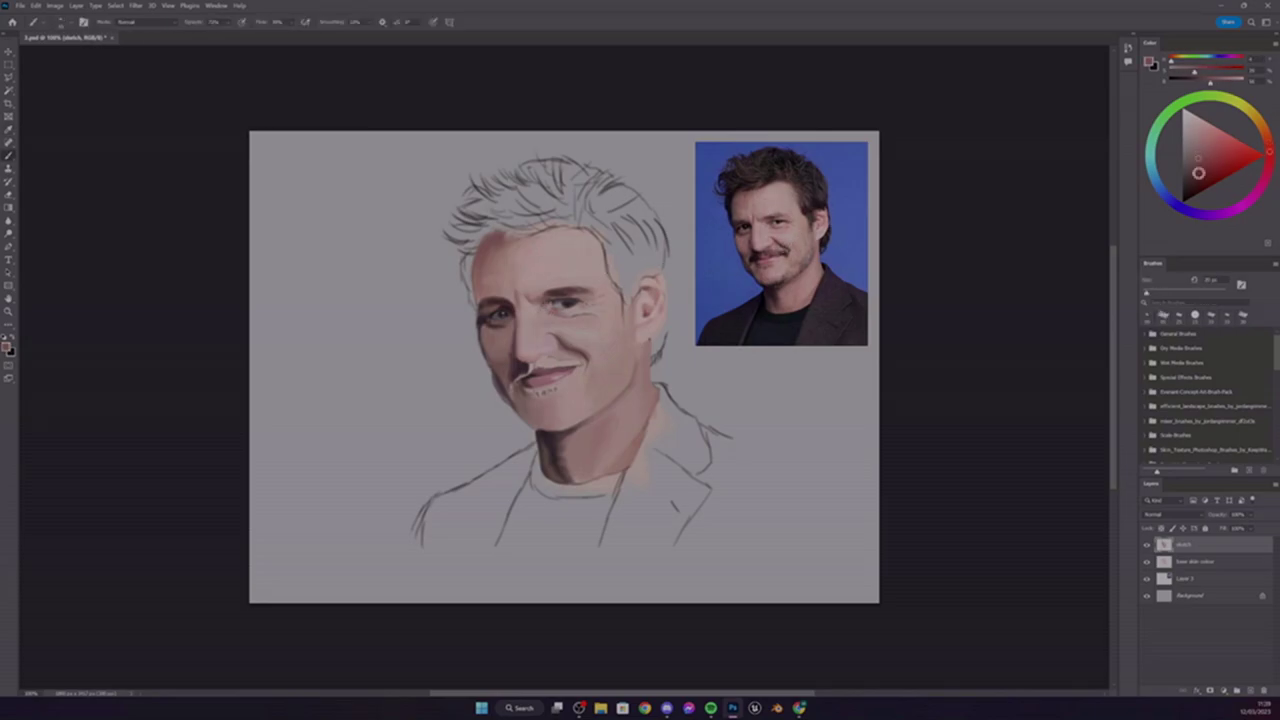
drag(570, 347, 589, 364)
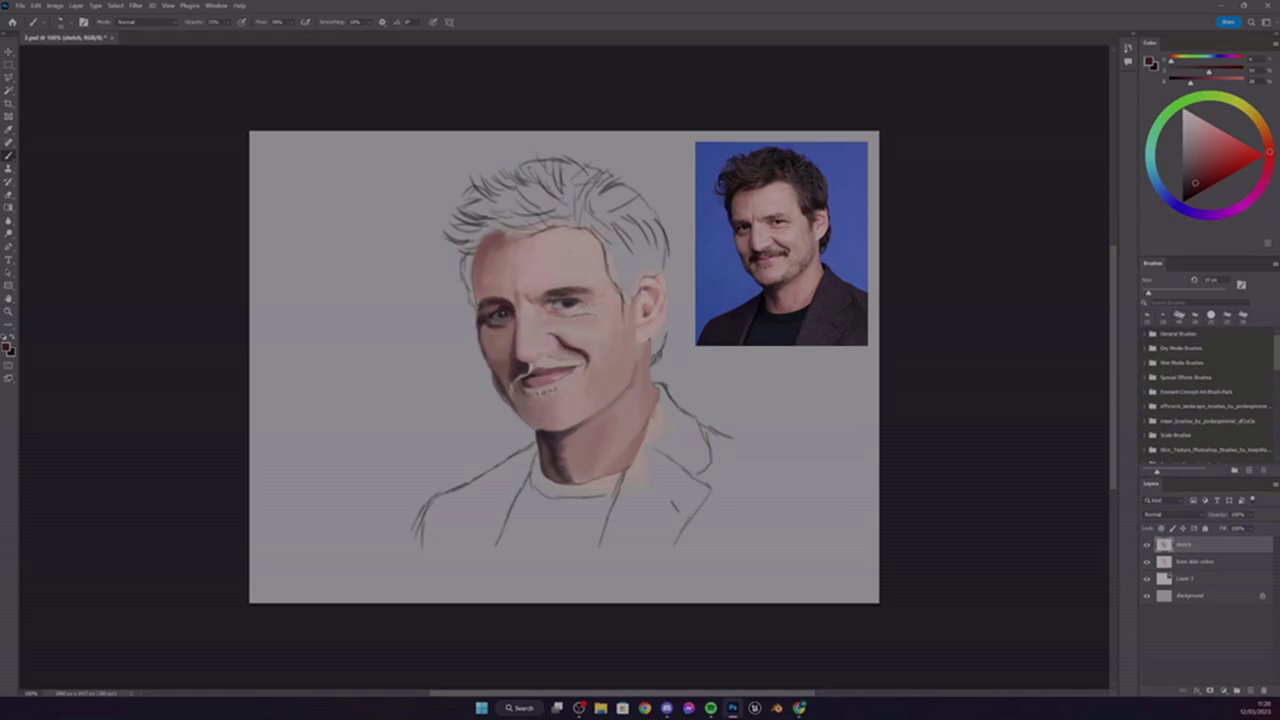
alt+click(558, 343)
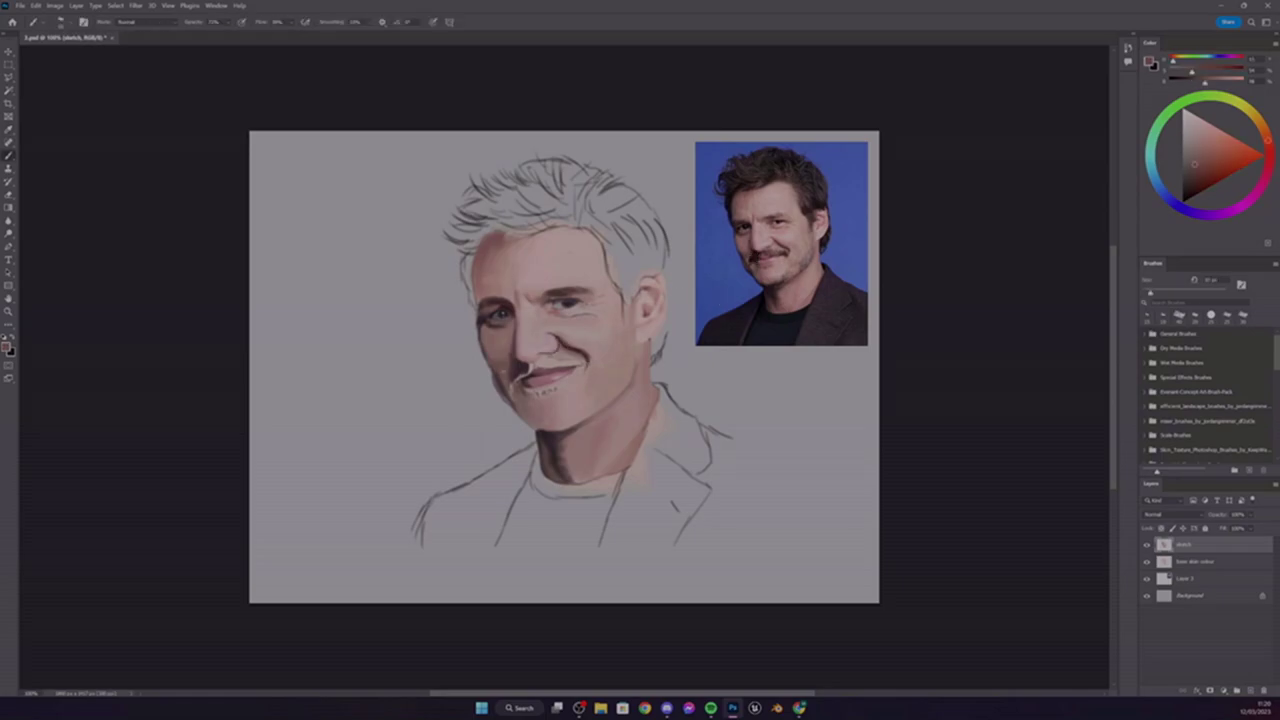
alt+click(545, 377)
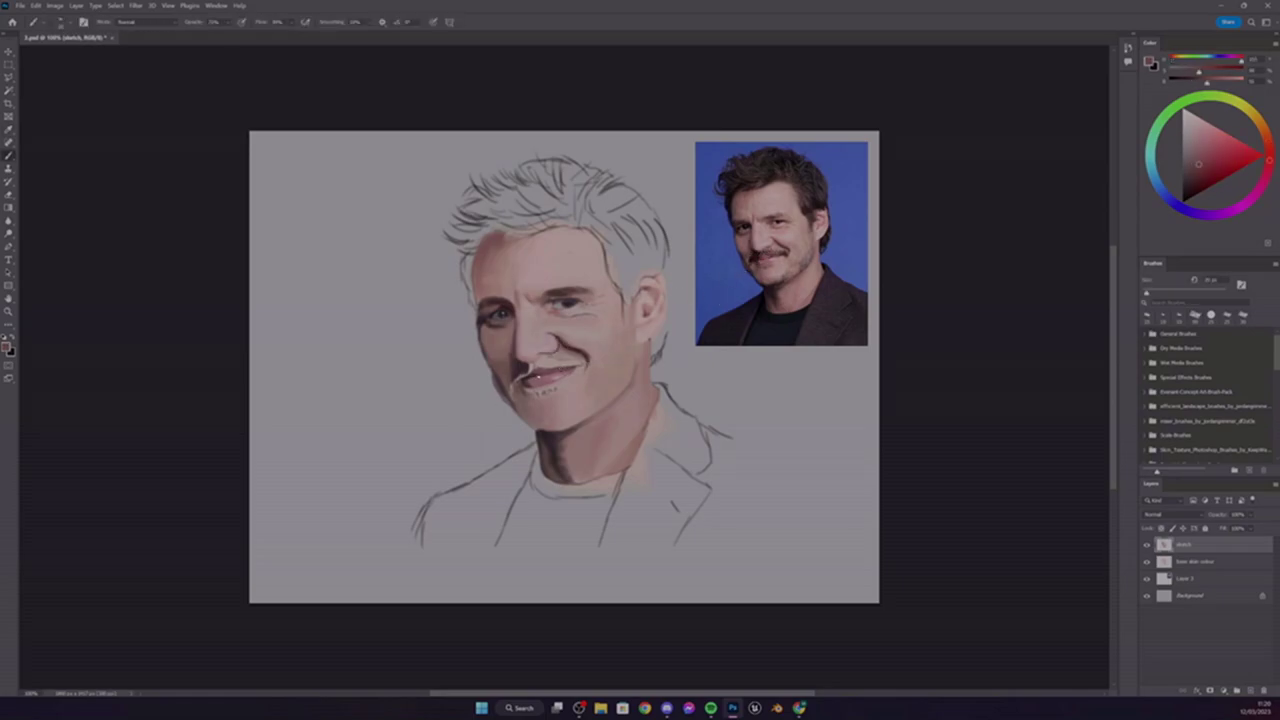
Rework the near eye, nose and cheek shading with sampled brown and light skin tones
alt+click(791, 216)
key(])
alt+click(566, 302)
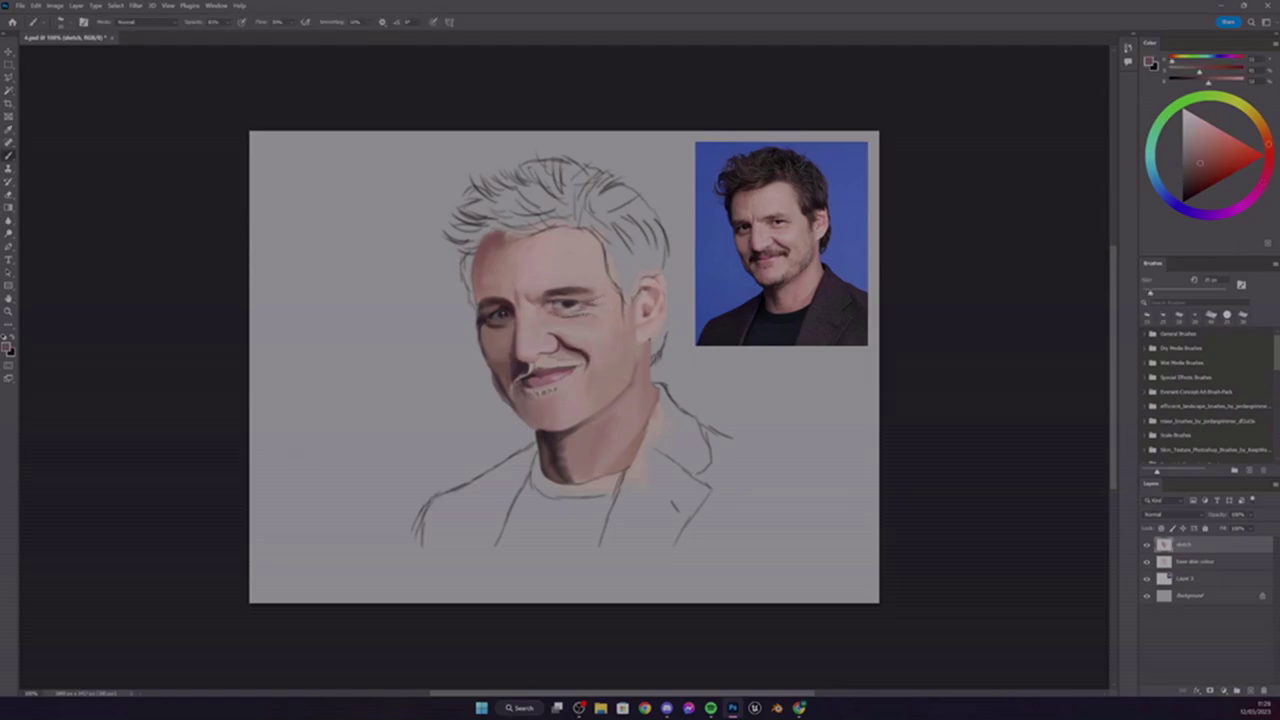
alt+click(605, 321)
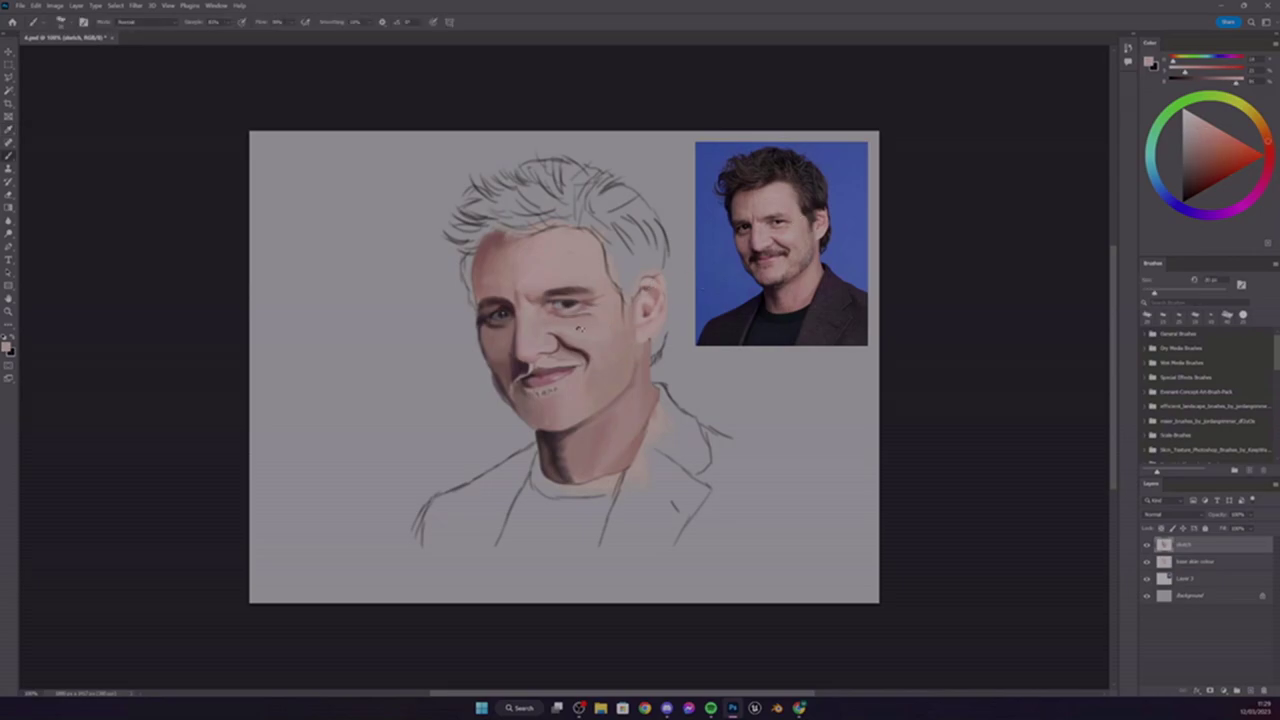
alt+click(577, 321)
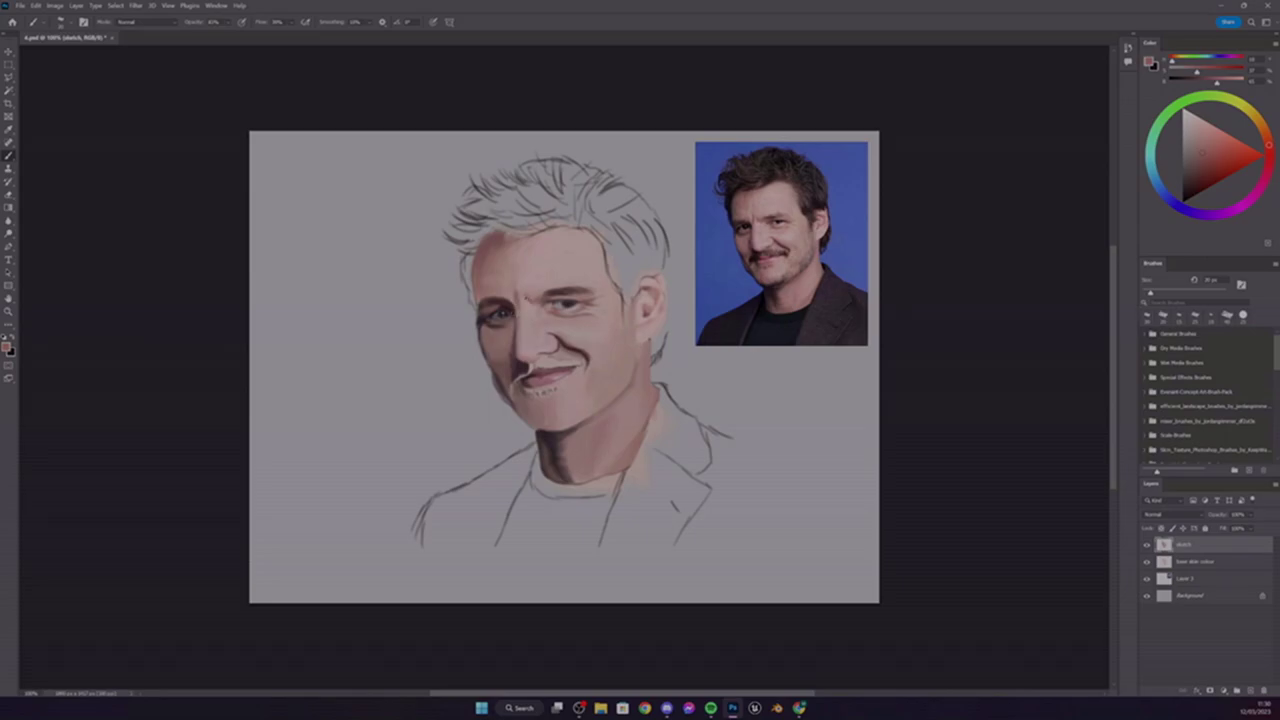
alt+click(747, 262)
alt+click(533, 347)
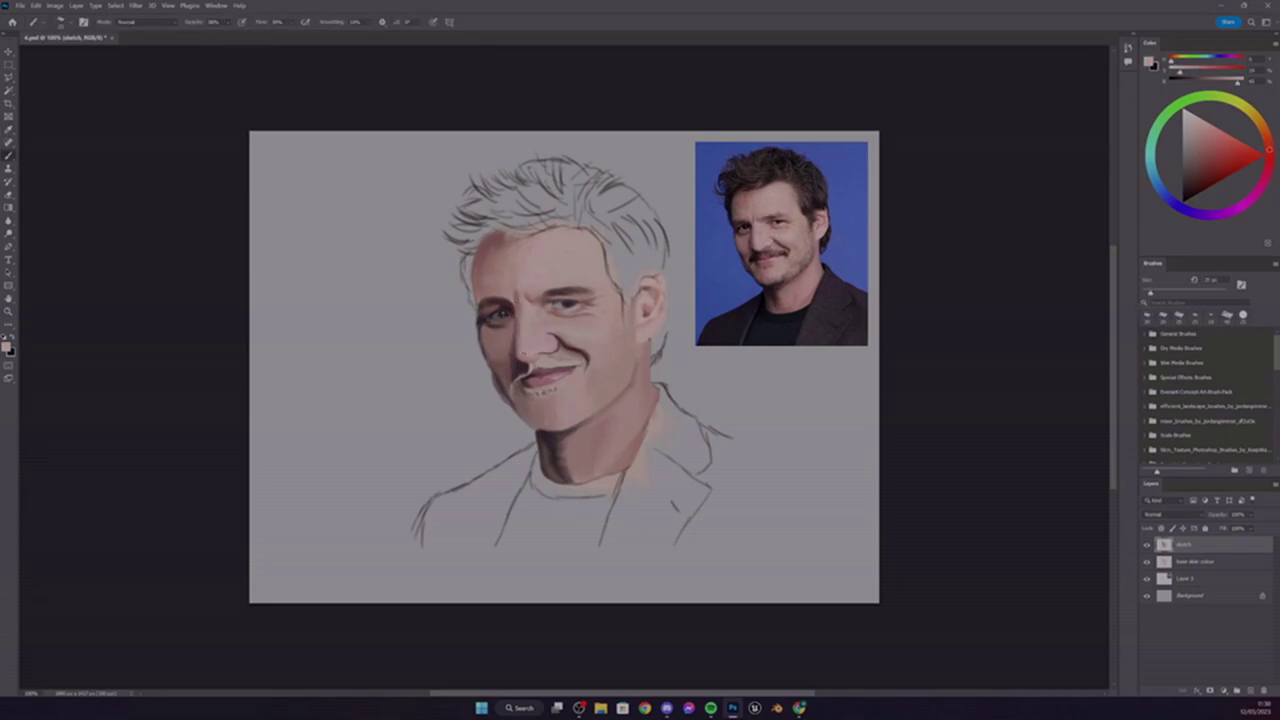
alt+click(592, 338)
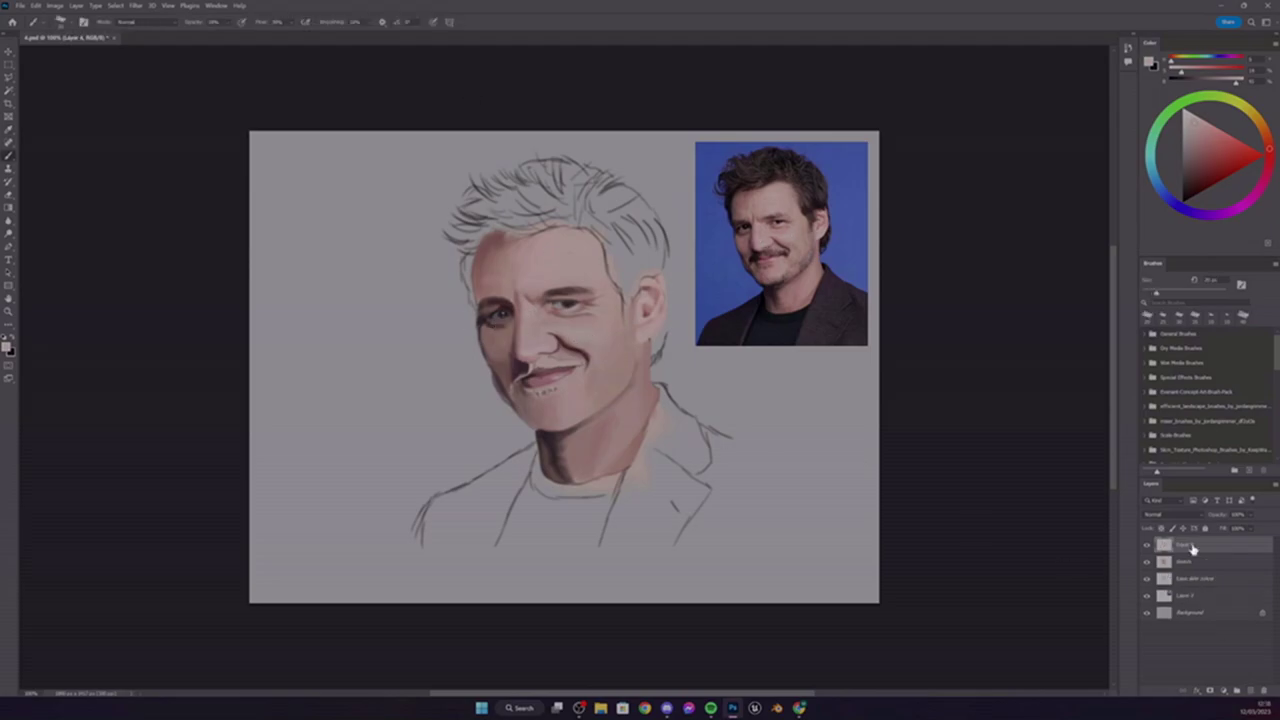
Create a new layer and block in the far side of the jacket in dark purple, basing the colour on the reference
key(ctrl+shift+alt+n)
key(ctrl+z)
key(ctrl+bracketright)
alt+click(751, 325)
mouse_move(455, 495)
mouse_down()
mouse_move(490, 477)
mouse_move(454, 525)
mouse_move(434, 525)
mouse_move(436, 512)
mouse_move(484, 485)
mouse_move(472, 551)
mouse_move(503, 496)
mouse_move(466, 561)
mouse_move(492, 506)
mouse_move(451, 526)
mouse_move(476, 527)
mouse_move(494, 485)
mouse_move(448, 526)
mouse_move(489, 555)
mouse_up()
key(i)
click(749, 318)
key(b)
click(1196, 186)
click(1191, 193)
mouse_move(525, 490)
mouse_down()
mouse_move(510, 462)
mouse_move(532, 448)
mouse_up()
drag(483, 558, 495, 540)
key(bracketright)
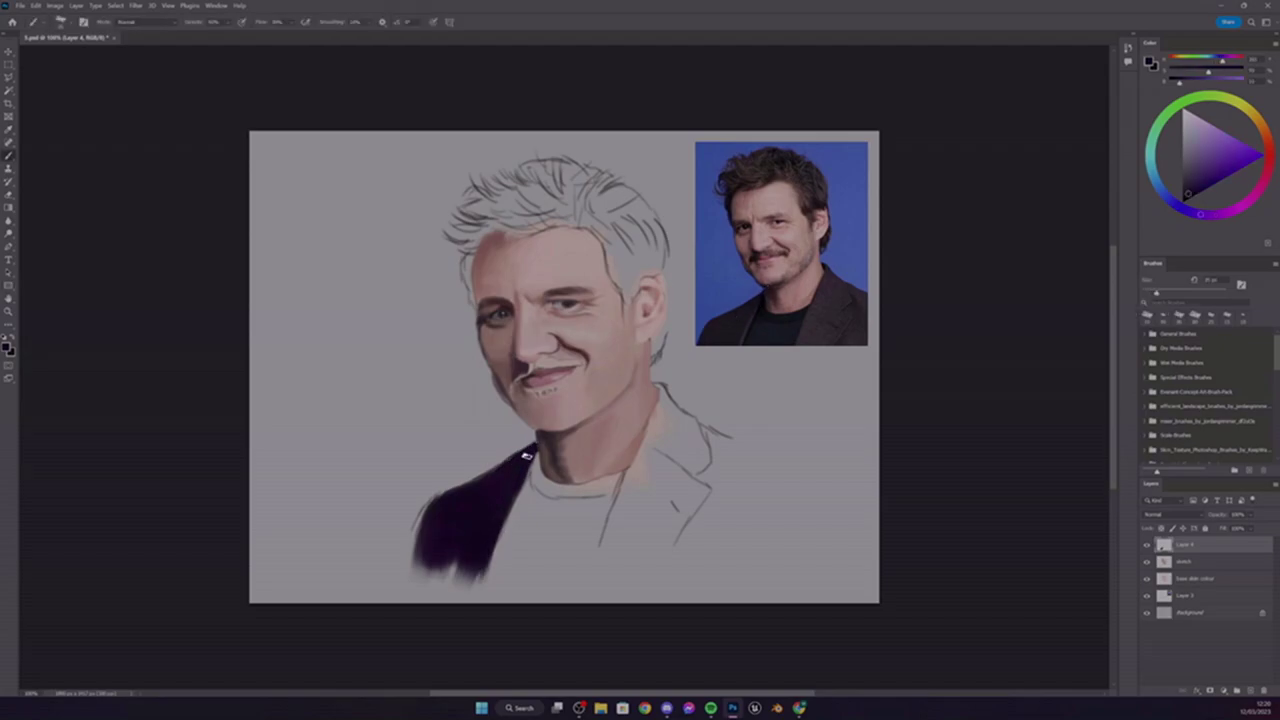
Paint the T-shirt and its collar band in dark blue-black tones on a separate layer
alt+click(748, 332)
mouse_move(520, 474)
mouse_down()
mouse_move(538, 539)
mouse_move(521, 535)
mouse_move(492, 575)
mouse_move(585, 519)
mouse_move(589, 529)
mouse_move(583, 541)
mouse_move(573, 530)
mouse_move(589, 505)
mouse_move(556, 505)
mouse_move(530, 484)
mouse_move(513, 516)
mouse_move(573, 522)
mouse_move(595, 500)
mouse_move(555, 497)
mouse_move(527, 467)
mouse_move(533, 571)
mouse_move(604, 508)
mouse_move(558, 483)
mouse_move(626, 474)
mouse_move(538, 481)
mouse_move(566, 493)
mouse_move(603, 490)
mouse_move(533, 480)
mouse_move(535, 464)
mouse_move(551, 493)
mouse_move(615, 490)
mouse_up()
key(ctrl+shift+alt+n)
key(bracketleft)
mouse_move(524, 484)
mouse_down()
mouse_move(502, 524)
mouse_move(509, 541)
mouse_up()
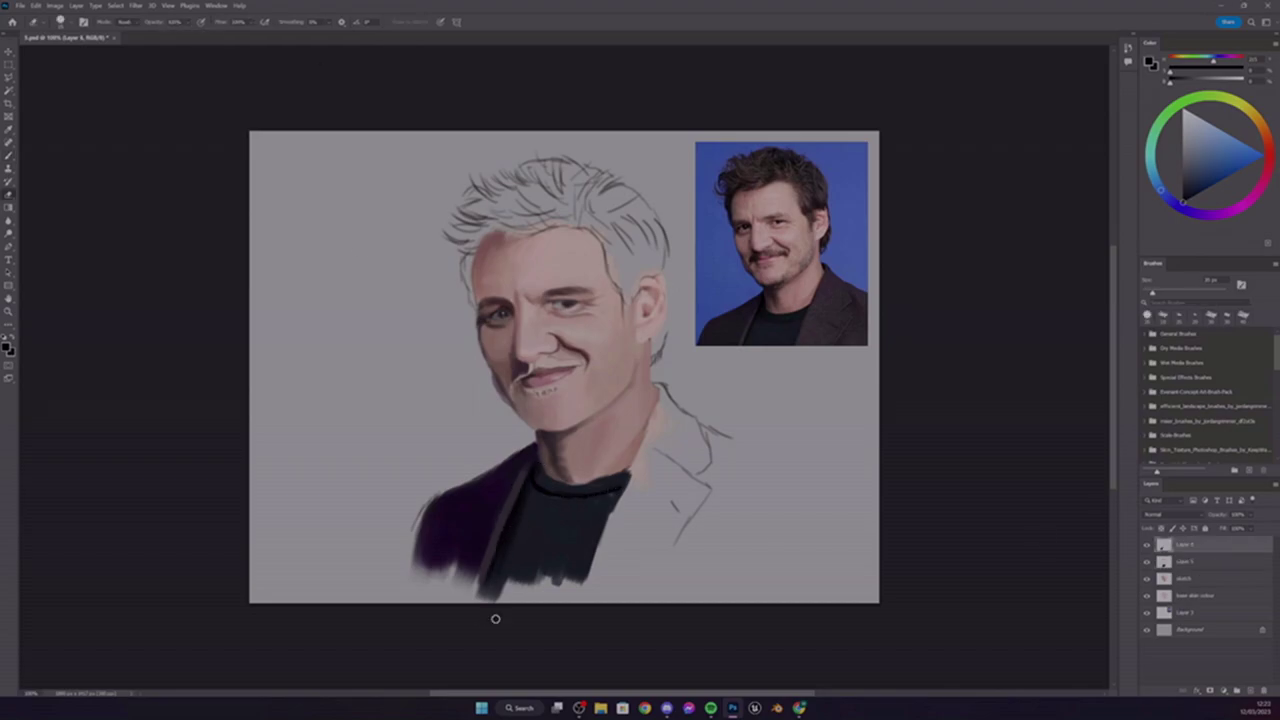
Add another layer and paint the near lapel and collar of the jacket in dark grey at a higher brush opacity
alt+click(526, 499)
click(1238, 690)
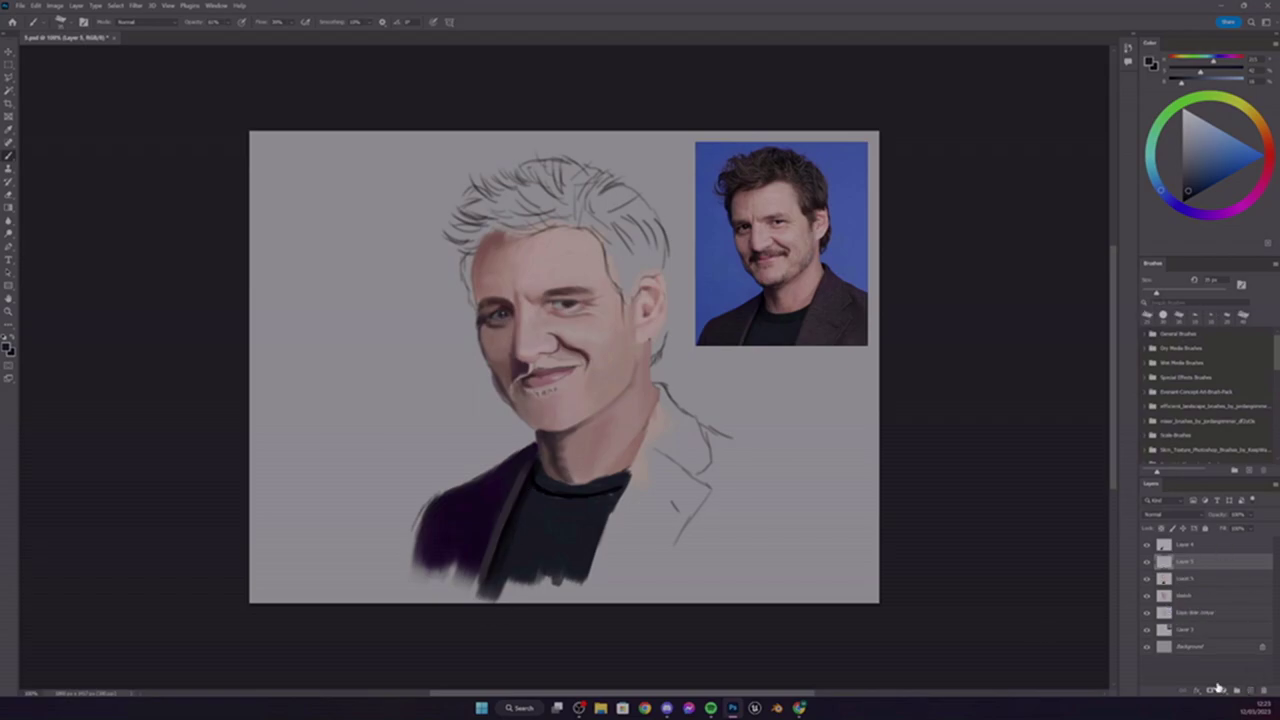
click(224, 22)
drag(258, 38, 250, 36)
drag(660, 460, 604, 544)
drag(622, 514, 586, 594)
drag(658, 442, 584, 600)
mouse_move(636, 470)
mouse_down()
mouse_move(671, 472)
mouse_move(702, 494)
mouse_up()
mouse_move(664, 476)
mouse_down()
mouse_move(700, 488)
mouse_move(682, 508)
mouse_move(665, 490)
mouse_move(617, 586)
mouse_move(663, 530)
mouse_move(655, 462)
mouse_move(701, 458)
mouse_move(699, 446)
mouse_move(675, 450)
mouse_move(666, 417)
mouse_move(652, 434)
mouse_move(660, 387)
mouse_up()
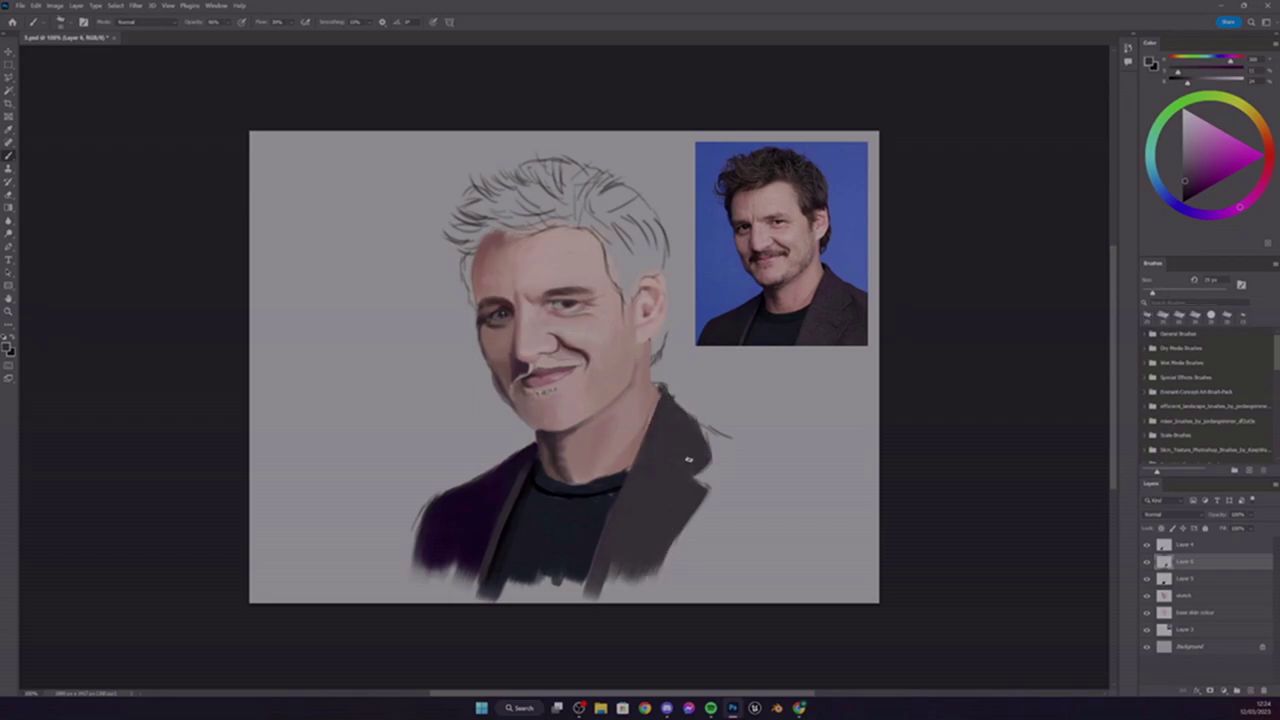
Refine the near lapel's edges and notch on its own layer with sampled dark tones
alt+click(1223, 557)
alt+click(651, 443)
key(])
click(1186, 562)
key(ctrl+2)
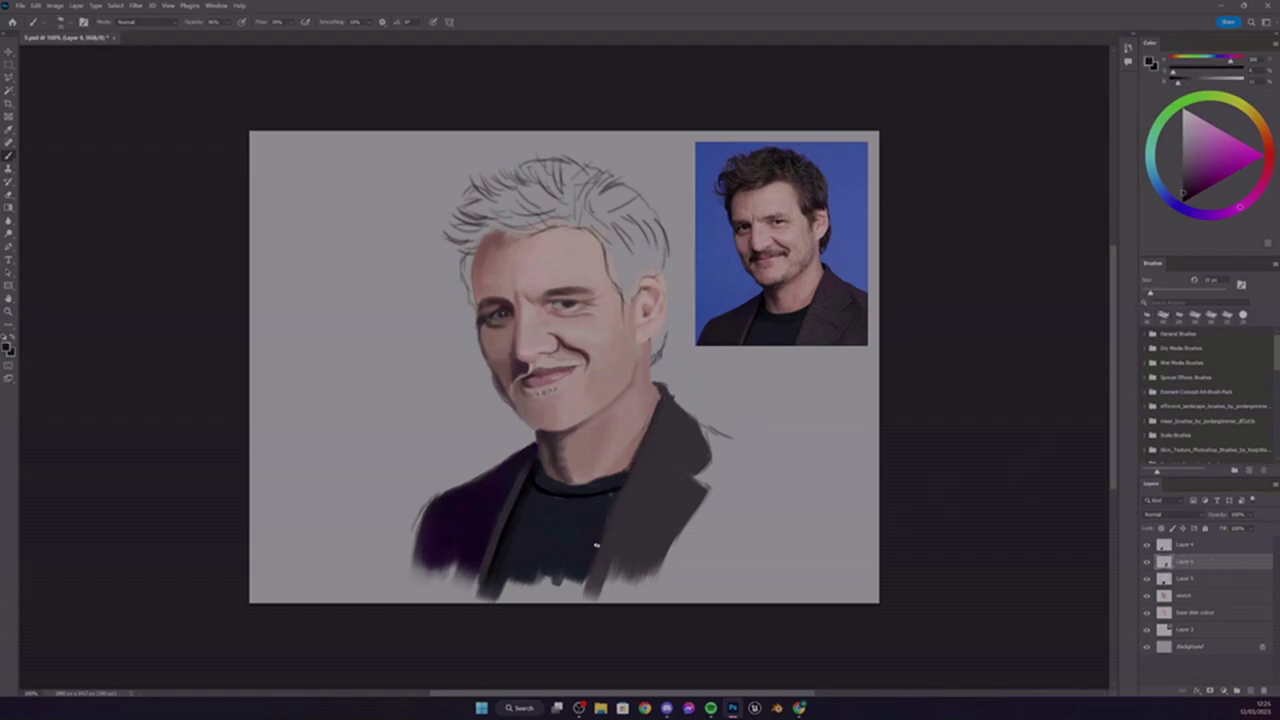
Create a new layer and paint the near shoulder and sleeve of the jacket in sampled dark greys with a larger brush
key(ctrl+shift+alt+n)
key(bracketright)
key(bracketright)
mouse_move(705, 495)
mouse_down()
mouse_move(668, 580)
mouse_move(676, 589)
mouse_move(727, 445)
mouse_move(777, 531)
mouse_move(721, 542)
mouse_move(718, 577)
mouse_up()
alt+click(686, 443)
drag(696, 475, 745, 510)
alt+click(683, 449)
Define the near lapel's notch and edge against the jacket body, using sampled dark tones and a much smaller brush
key(alt+bracketright)
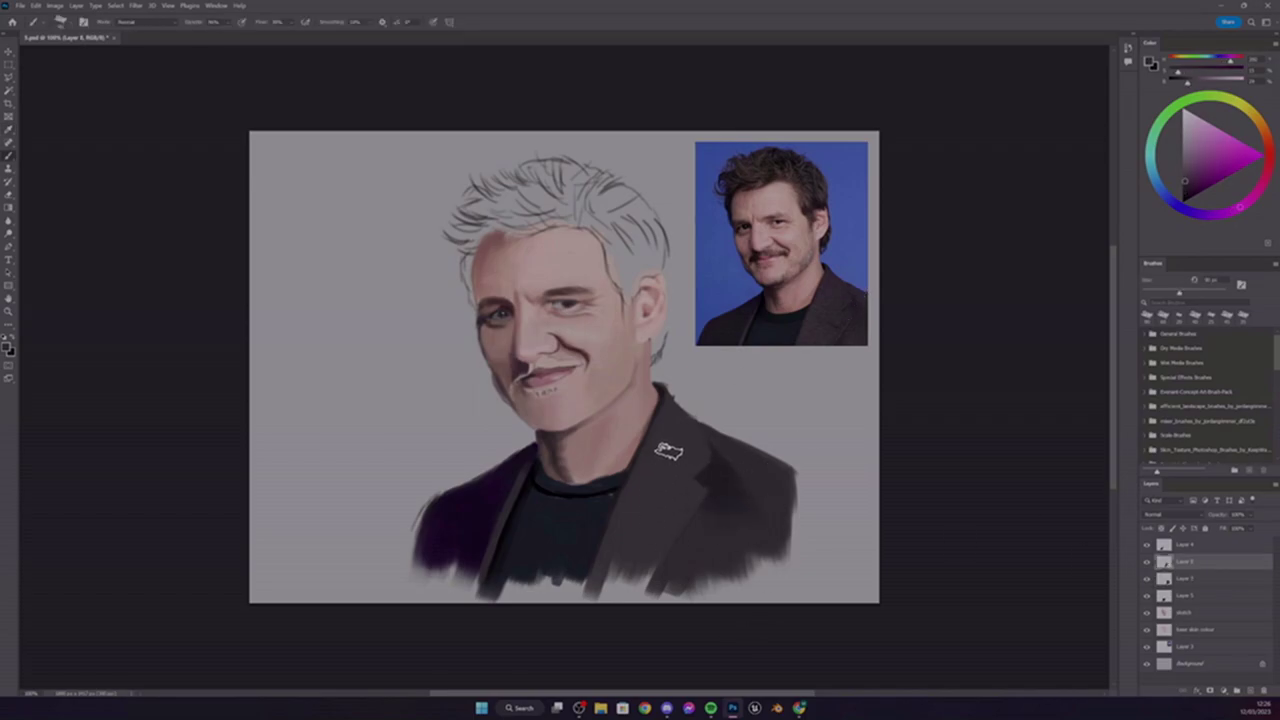
alt+click(690, 470)
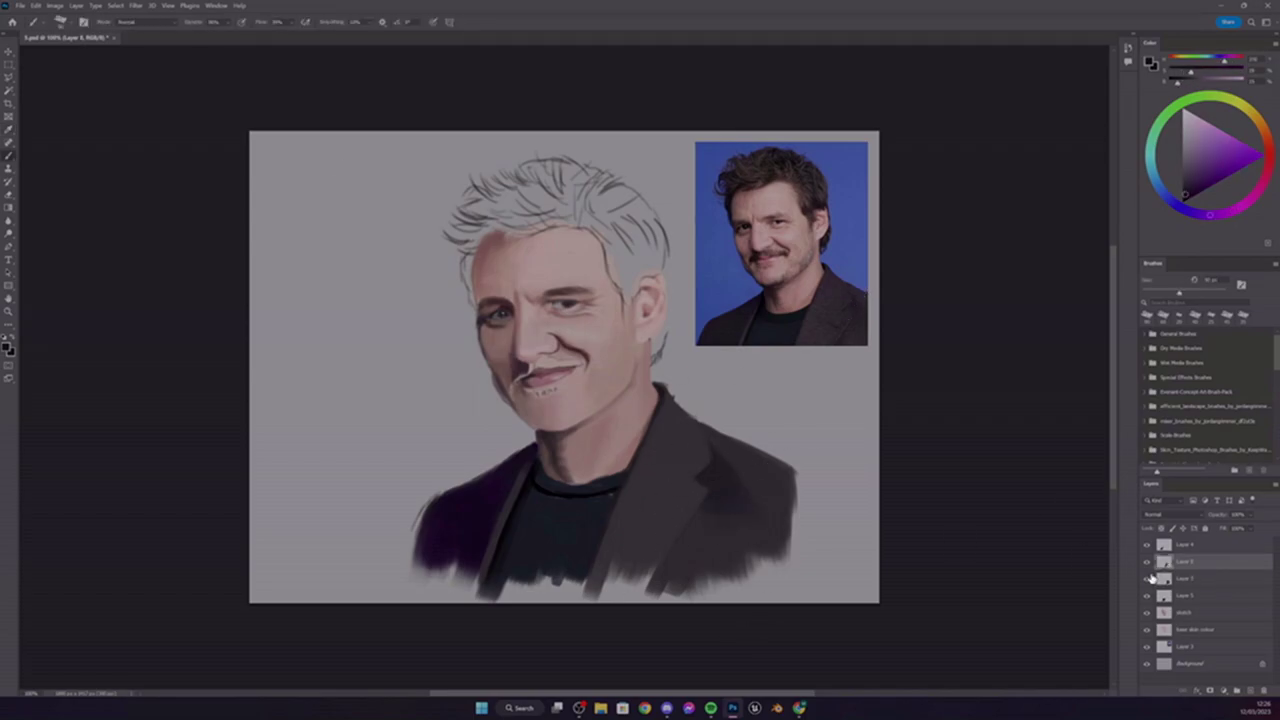
key(alt+bracketleft)
alt+click(690, 485)
key(alt+bracketright)
key(bracketleft)
key(bracketleft)
key(bracketleft)
key(bracketleft)
key(bracketleft)
key(bracketleft)
key(bracketleft)
alt+click(757, 487)
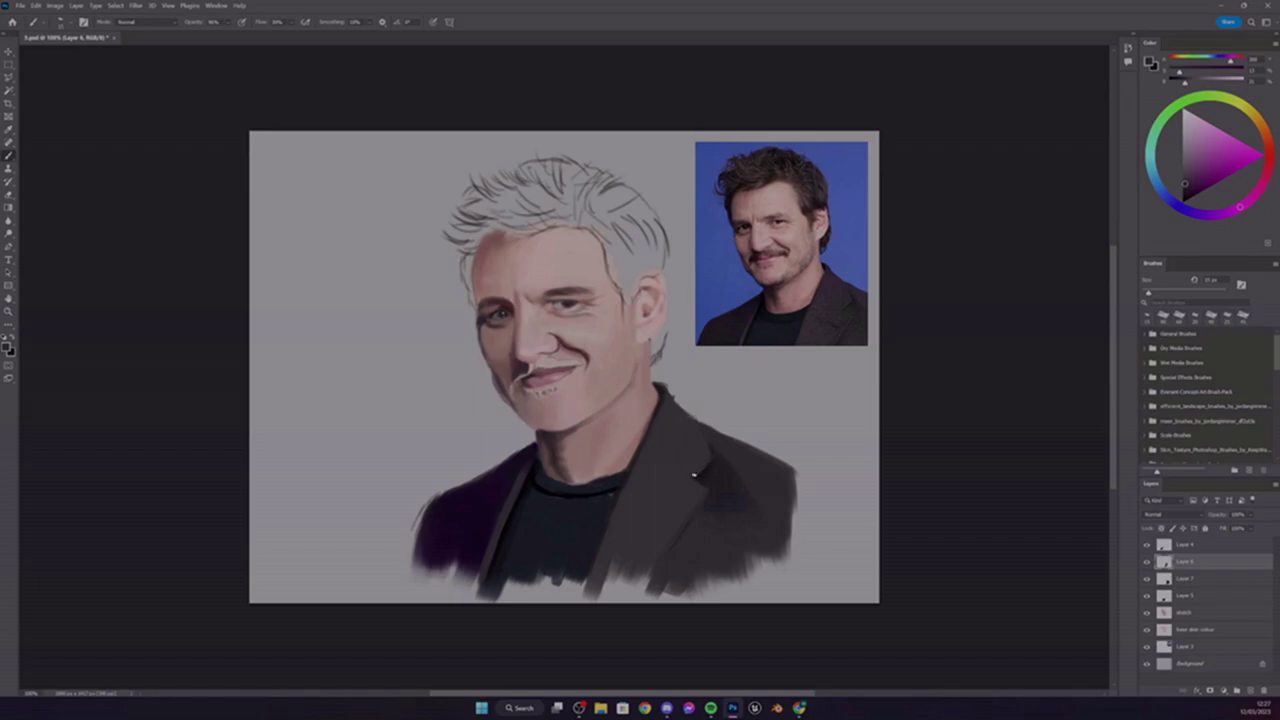
Touch up the T-shirt beside the near lapel on the shirt layer with its sampled dark blue
key(alt+bracketleft)
key(alt+bracketleft)
alt+click(607, 497)
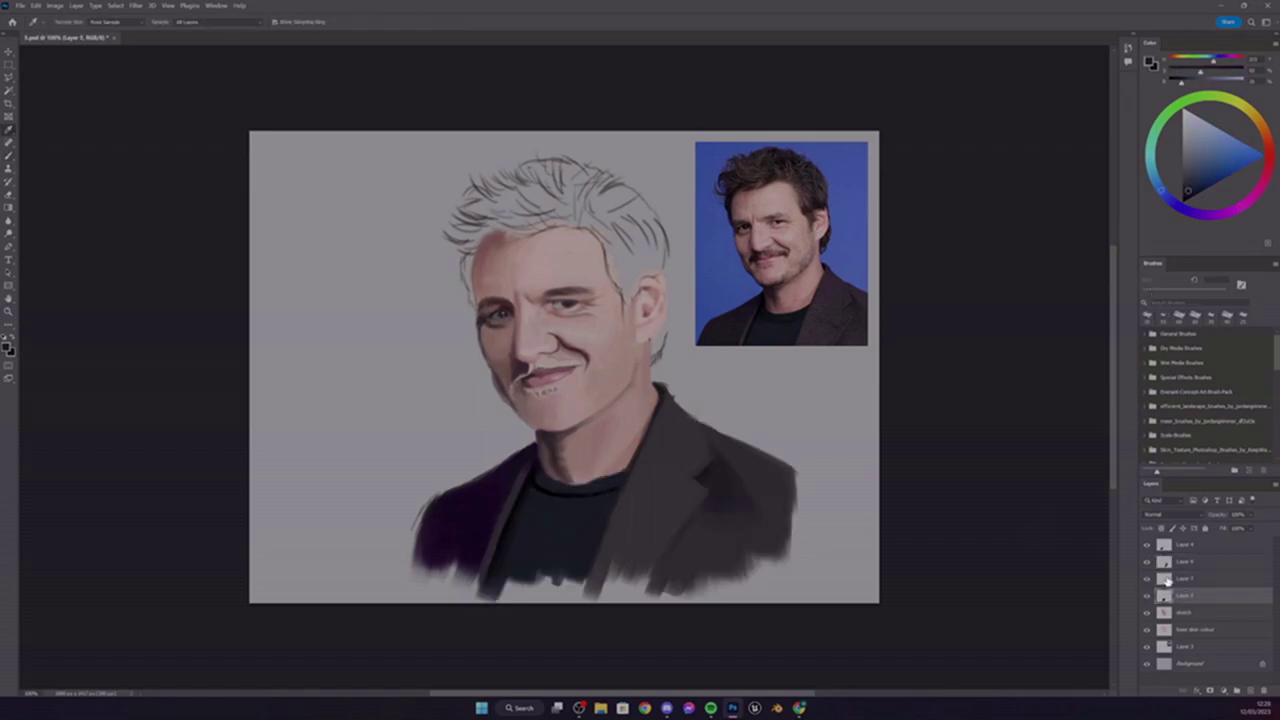
Shade the far lapel's inner edge with sampled dark purple on the far jacket layer
key(alt+bracketright)
key(alt+bracketright)
key(alt+bracketright)
alt+click(497, 461)
drag(491, 552, 496, 527)
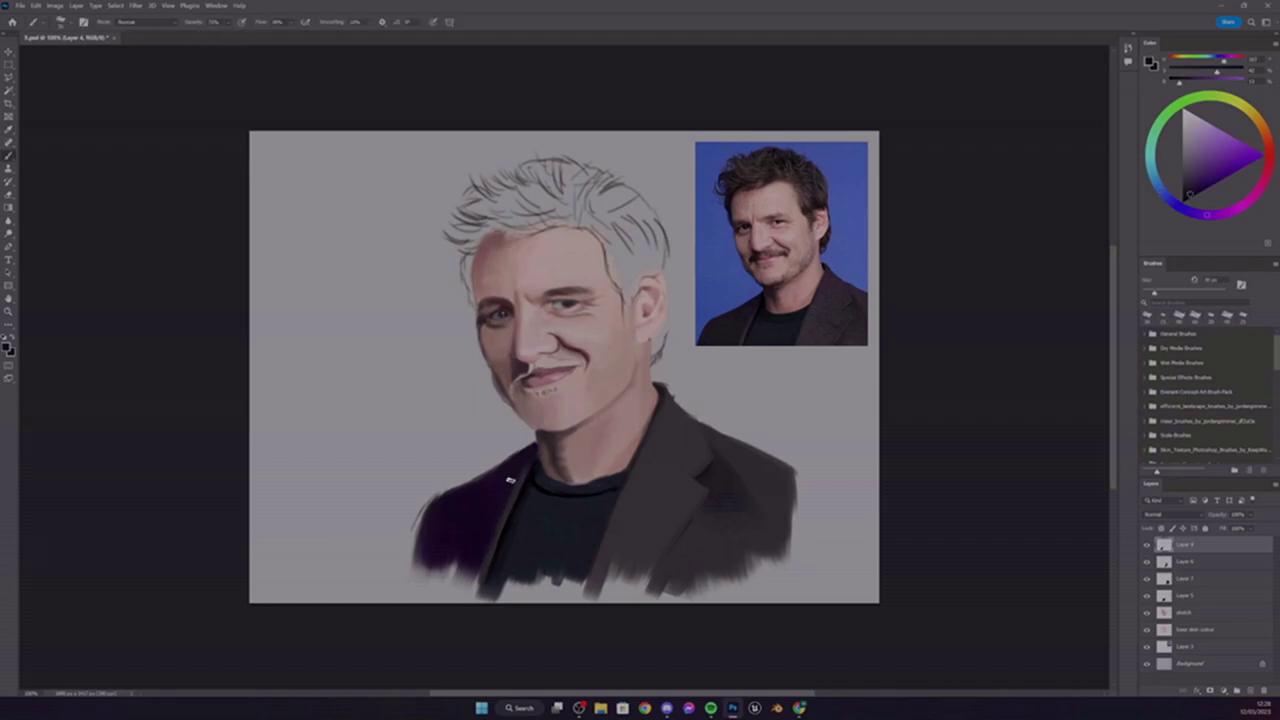
Select the sketch layer and sample the neck's skin tone beside the near lapel, adjusting the brush opacity
key(alt+bracketleft)
key(alt+bracketleft)
key(alt+bracketleft)
key(alt+bracketleft)
alt+click(640, 440)
key(8)
key(7)
Repaint the far side of the jacket with a more neutral dark tone sampled from the reference photo
key(alt+bracketright)
key(alt+bracketright)
key(alt+bracketright)
key(alt+bracketright)
key(ctrl+shift+alt+n)
key(i)
click(775, 321)
key(b)
mouse_move(440, 510)
mouse_down()
mouse_move(435, 575)
mouse_move(485, 530)
mouse_move(540, 440)
mouse_up()
Refine both eyes and the skin around them on the sketch layer with sampled light and dark tones
key(alt+bracketleft)
key(alt+bracketleft)
key(alt+bracketleft)
key(alt+bracketleft)
alt+click(648, 318)
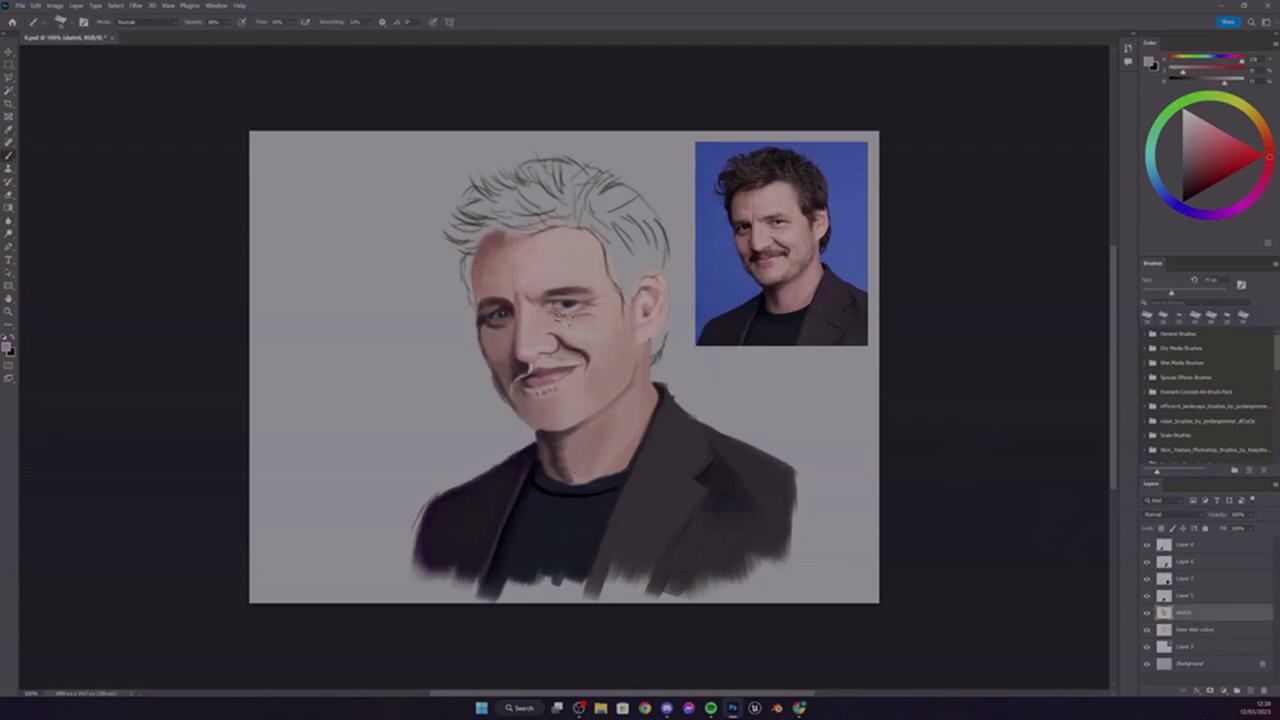
key(bracketright)
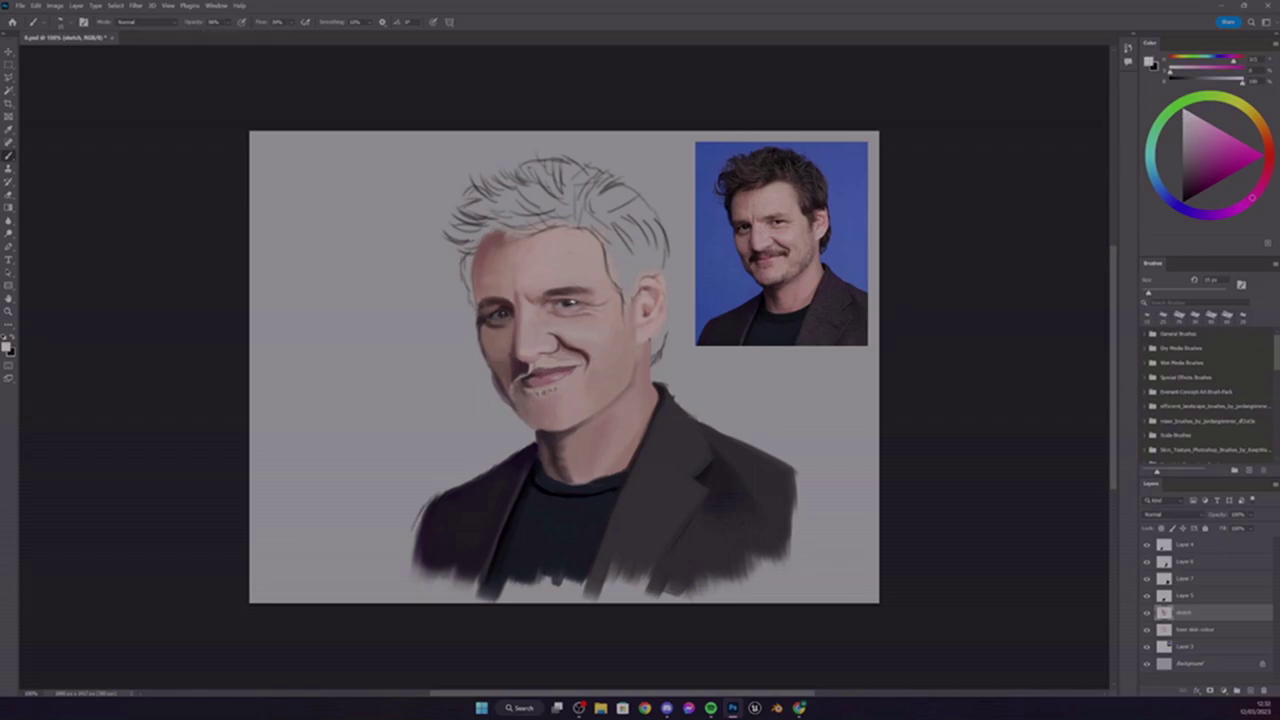
alt+click(482, 316)
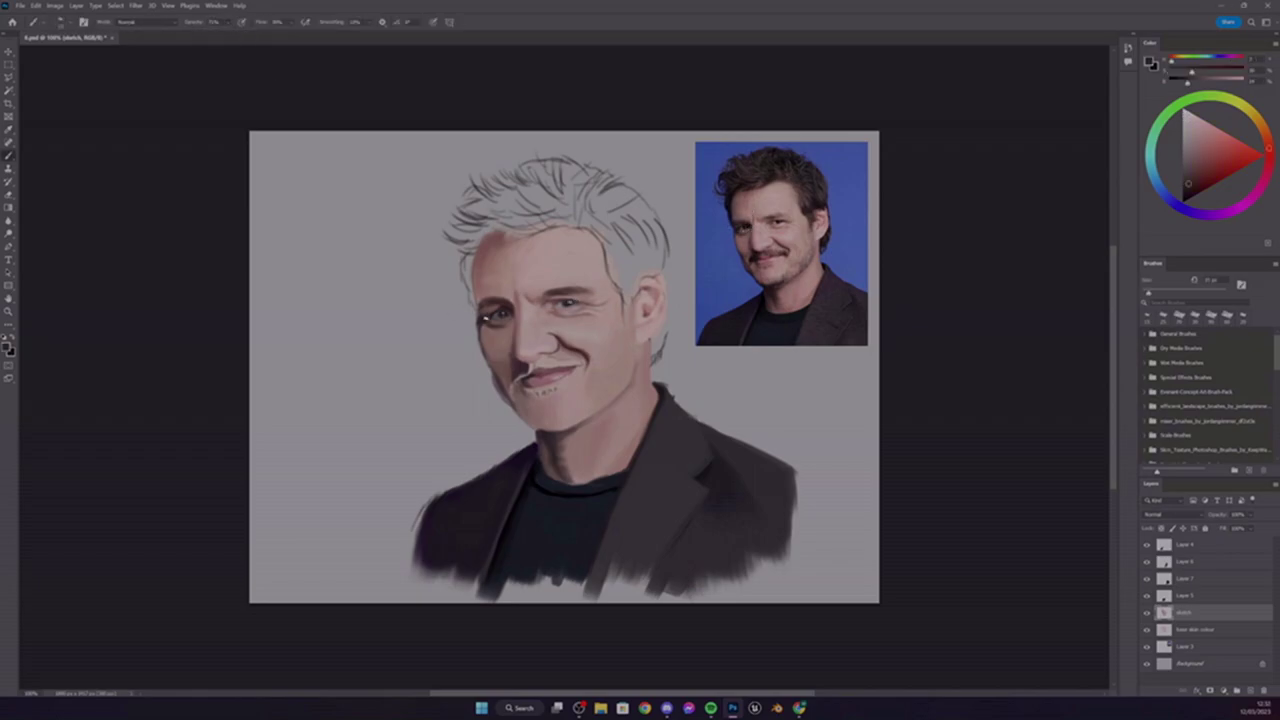
alt+click(490, 295)
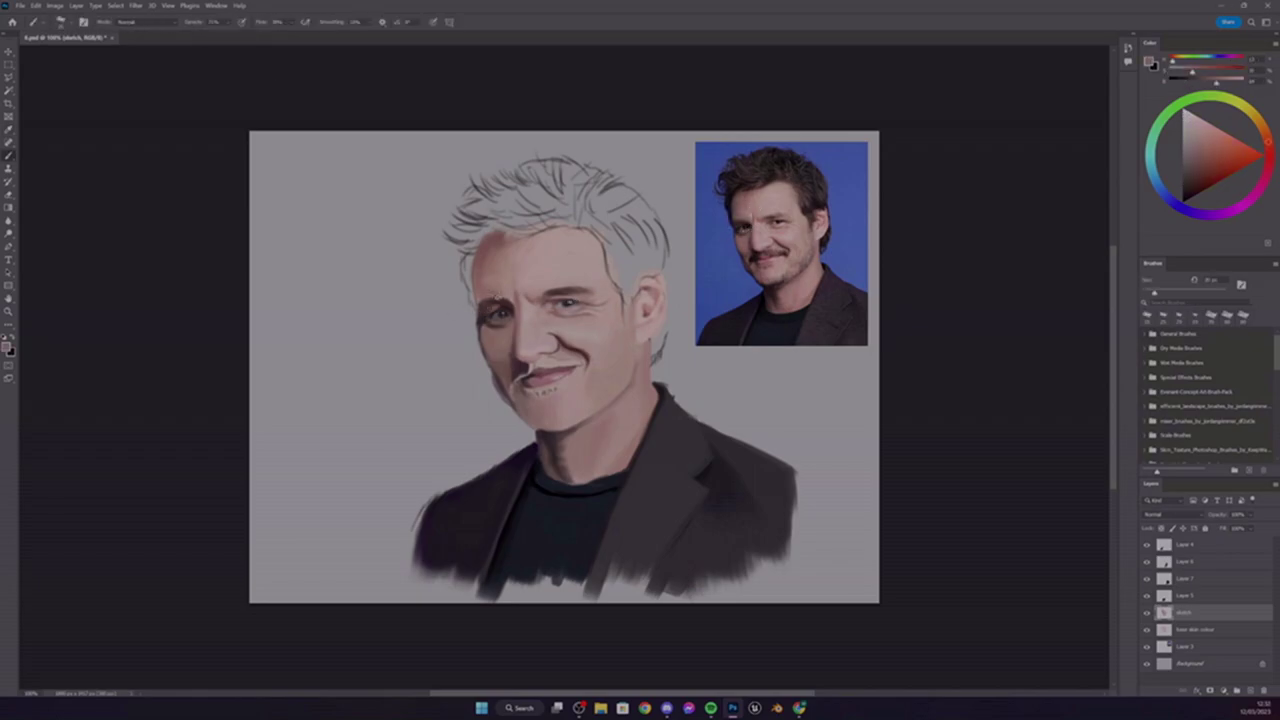
Paint the far side of the moustache in dark brown beside the mouth
alt+click(515, 372)
drag(512, 384, 516, 370)
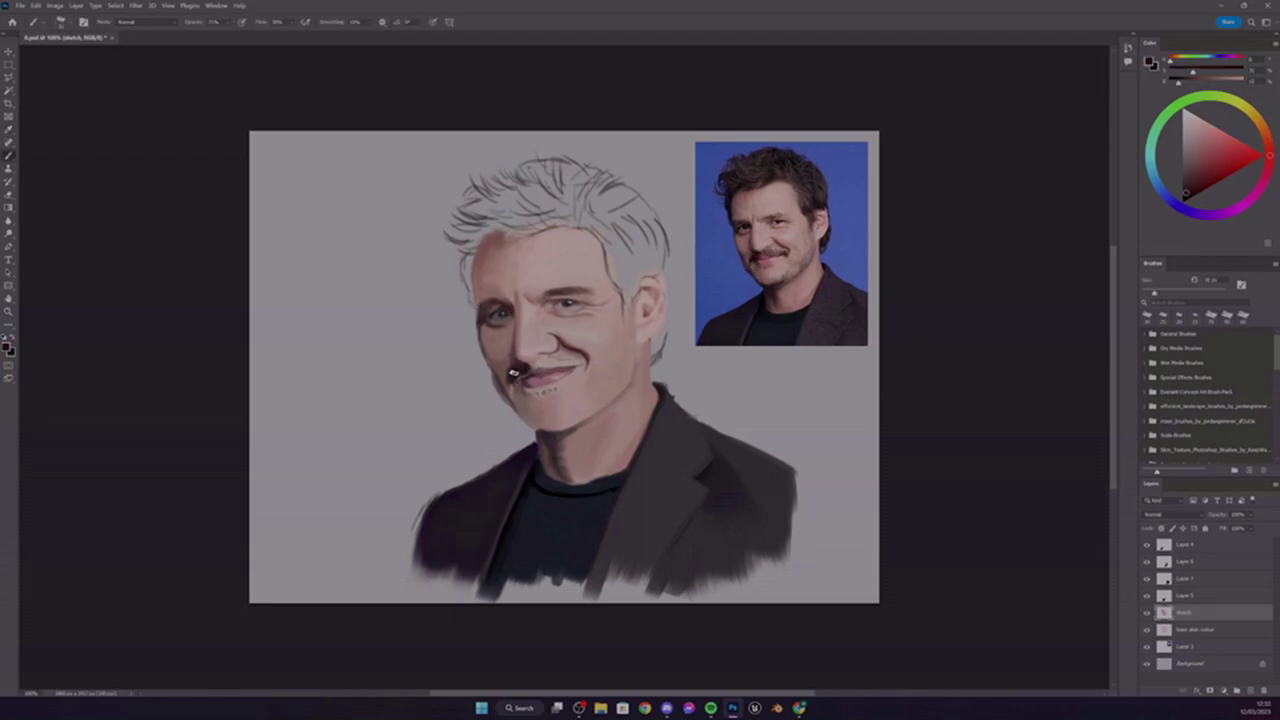
alt+click(665, 362)
Refine the forehead on the sketch layer with sampled light and dark skin tones, adding fine wrinkle lines below the hairline
alt+click(745, 300)
alt+click(770, 297)
key(bracketright)
key(bracketright)
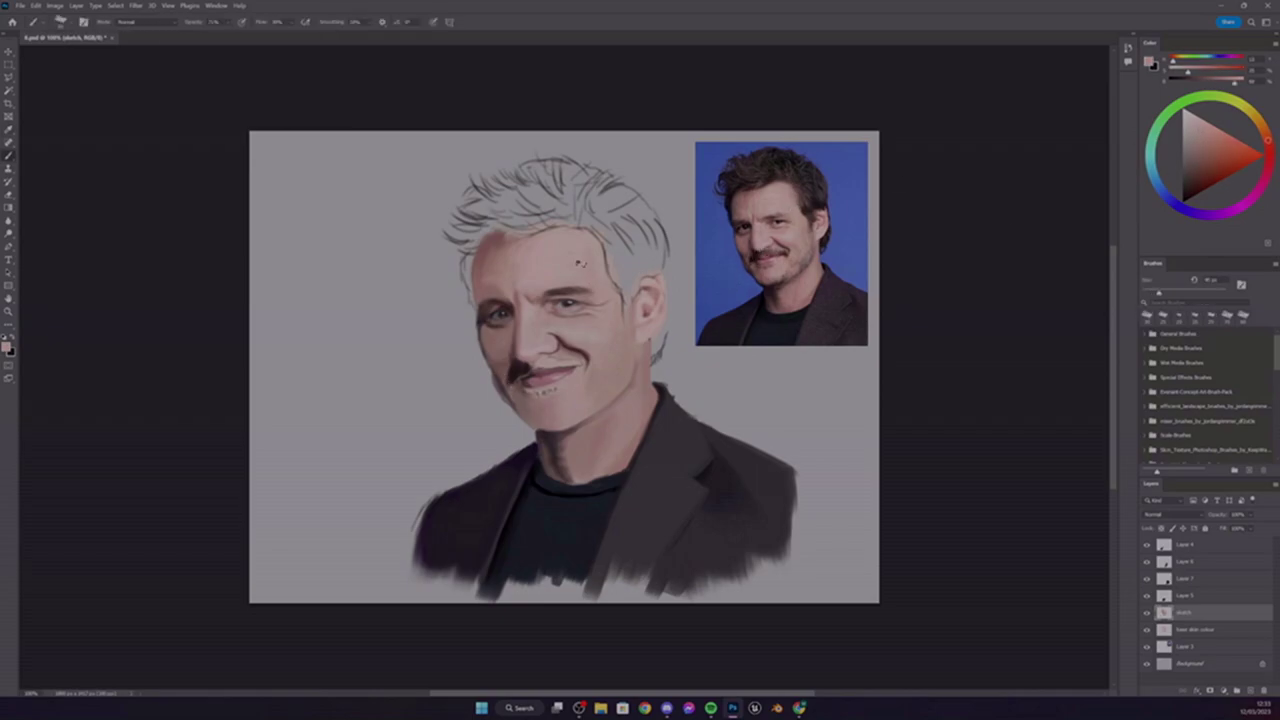
key(bracketleft)
key(bracketleft)
alt+click(531, 262)
key(bracketleft)
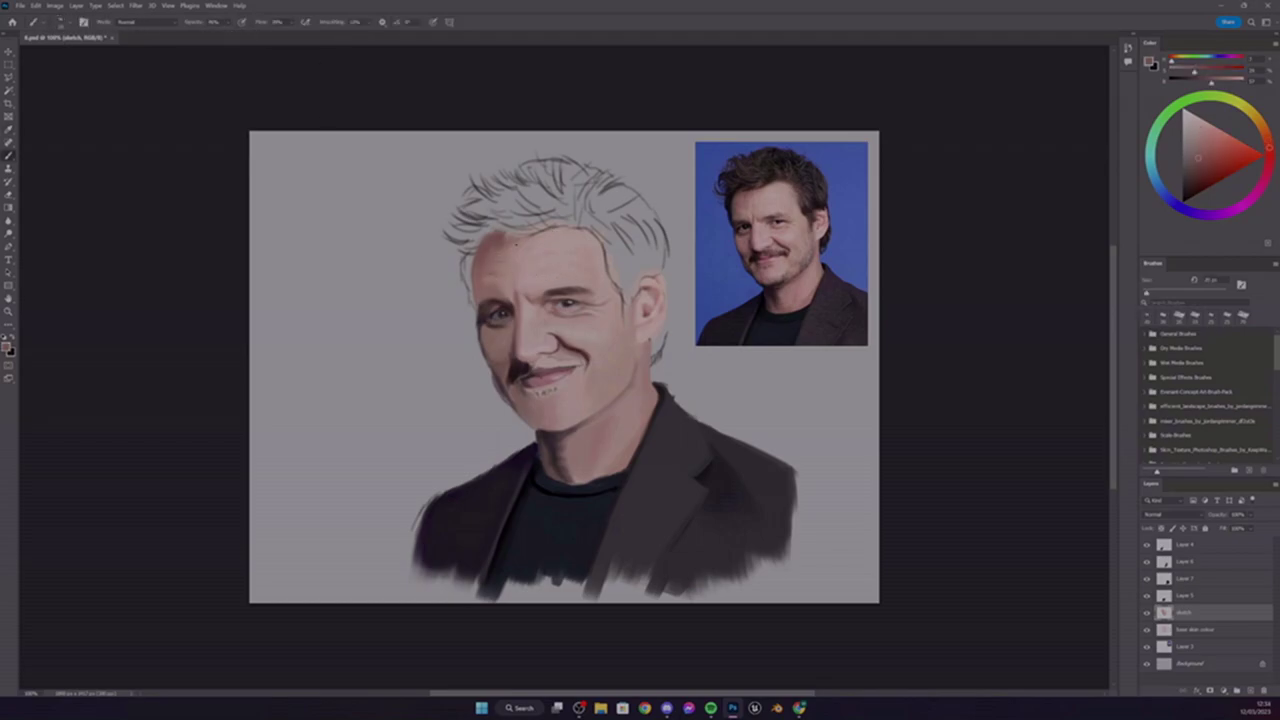
alt+click(554, 266)
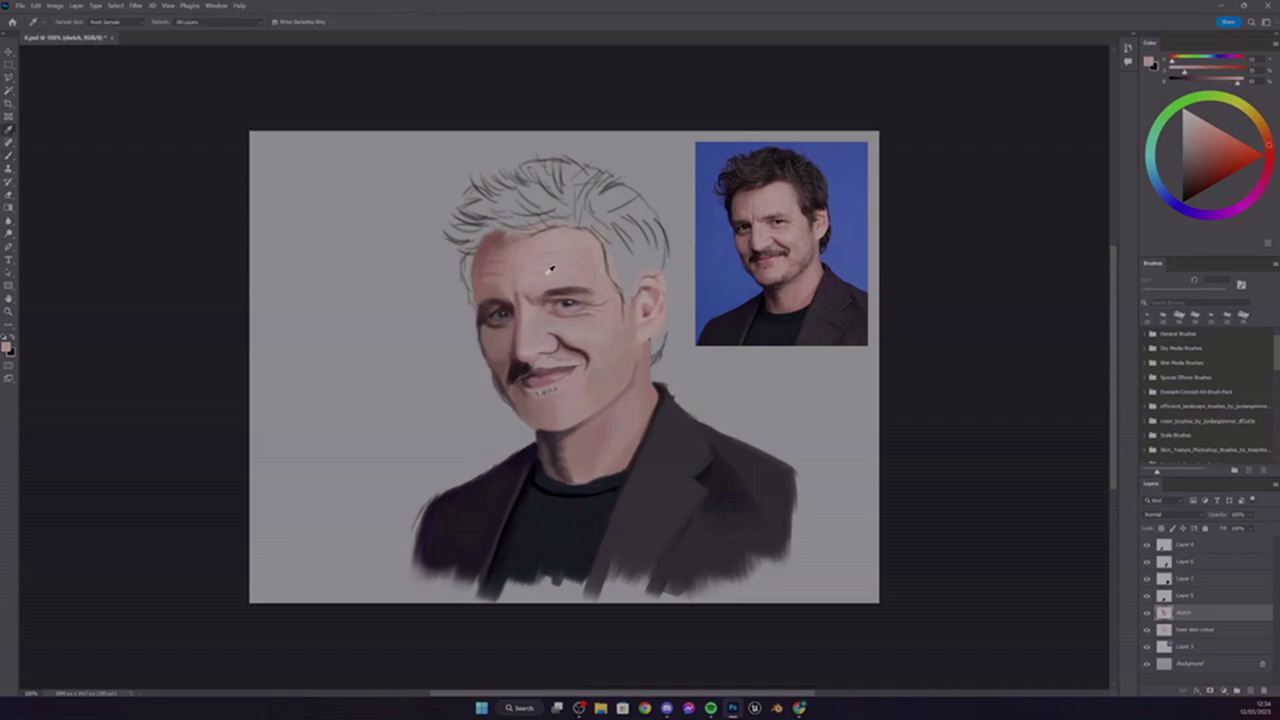
Blend the shaded side of the neck with sampled skin tones, and group the clothing layers as "clothes"
alt+click(788, 290)
key(bracketright)
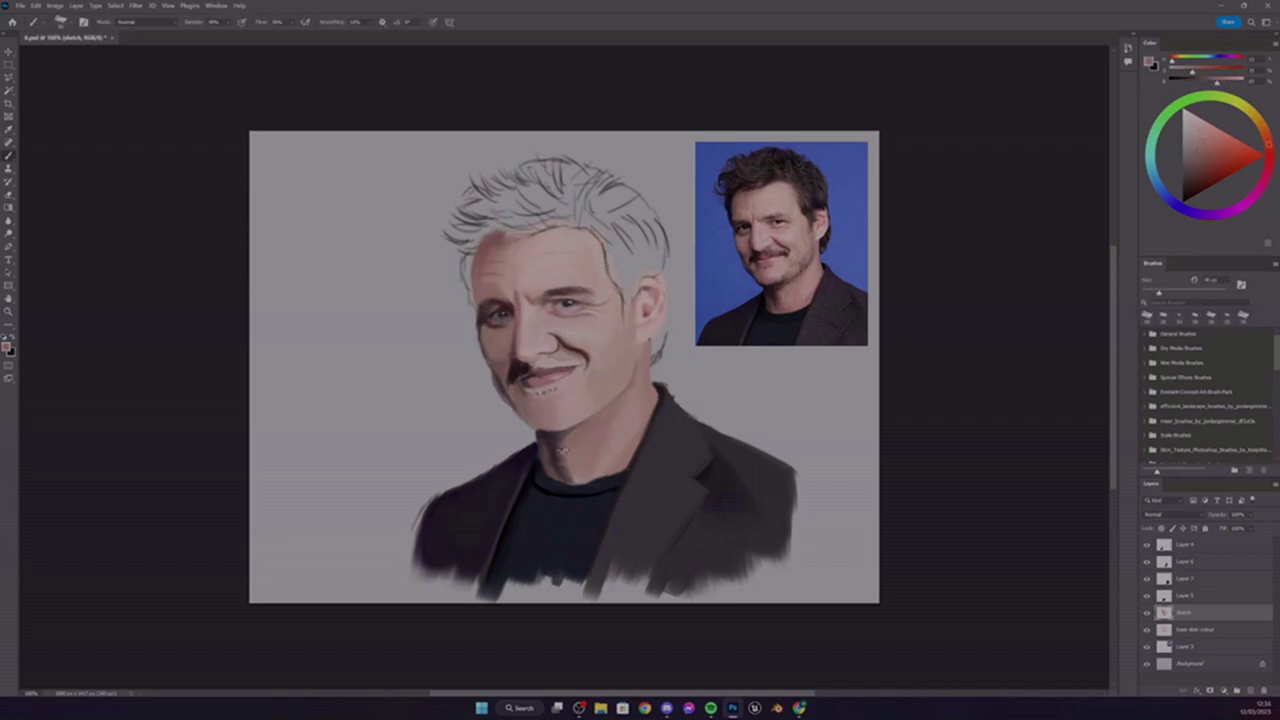
alt+click(551, 474)
alt+click(550, 459)
key(ctrl+g)
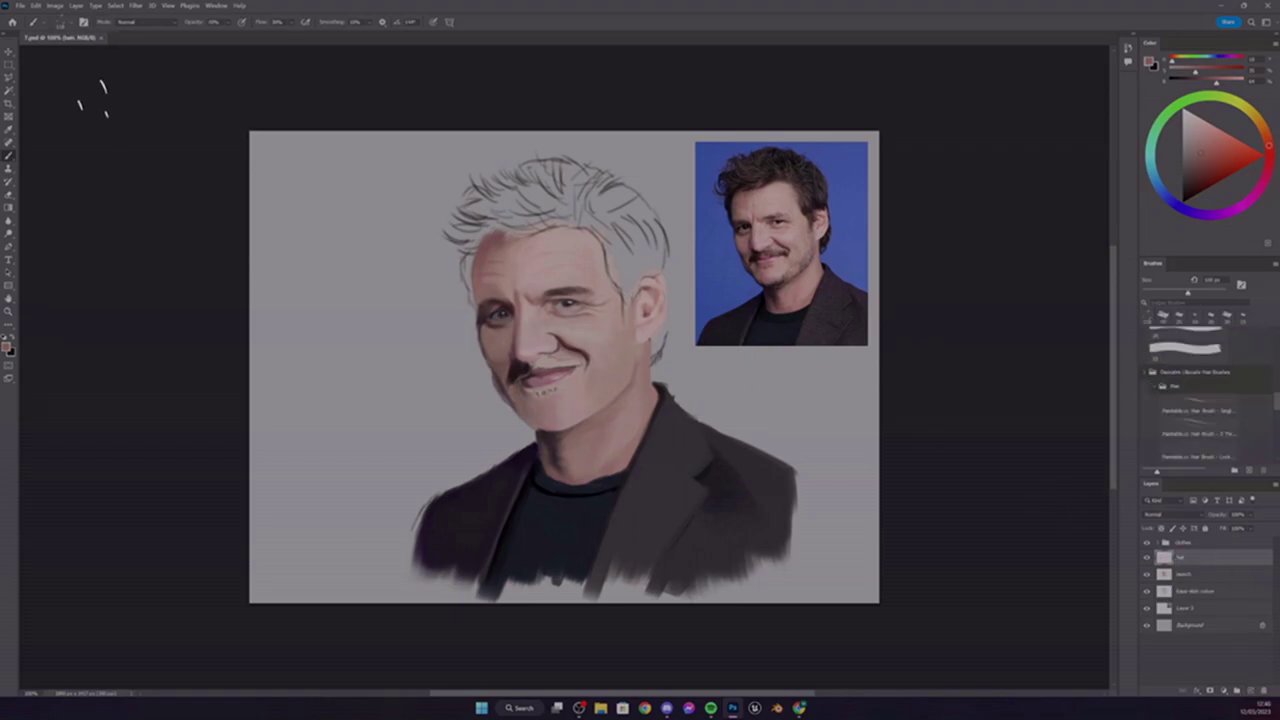
Add a new layer above the hair layer for facial hair, and set a smaller brush with a near-black brown
key(d)
right_click(271, 251)
key(Escape)
click(1234, 690)
key(bracketleft)
key(bracketleft)
key(bracketleft)
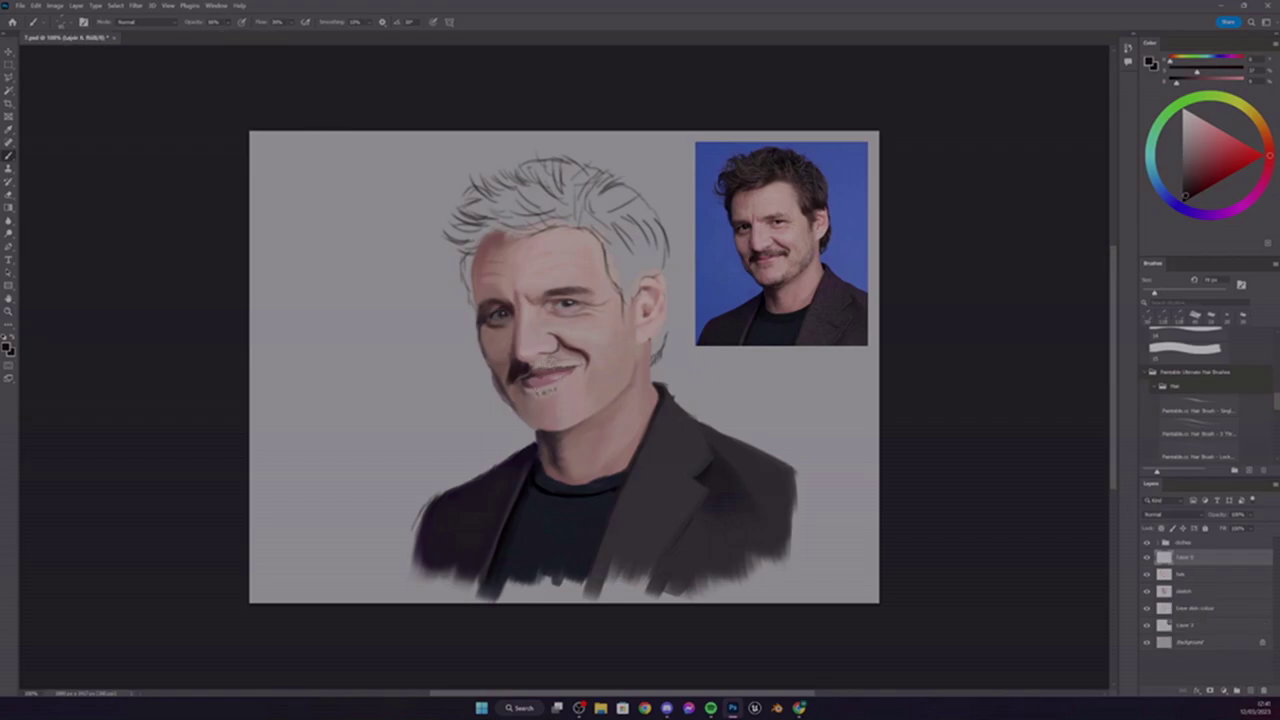
Paint dark stubble across the chin and near jaw with a textured beard brush
key(e)
click(62, 21)
scroll(223, 325, down, 3)
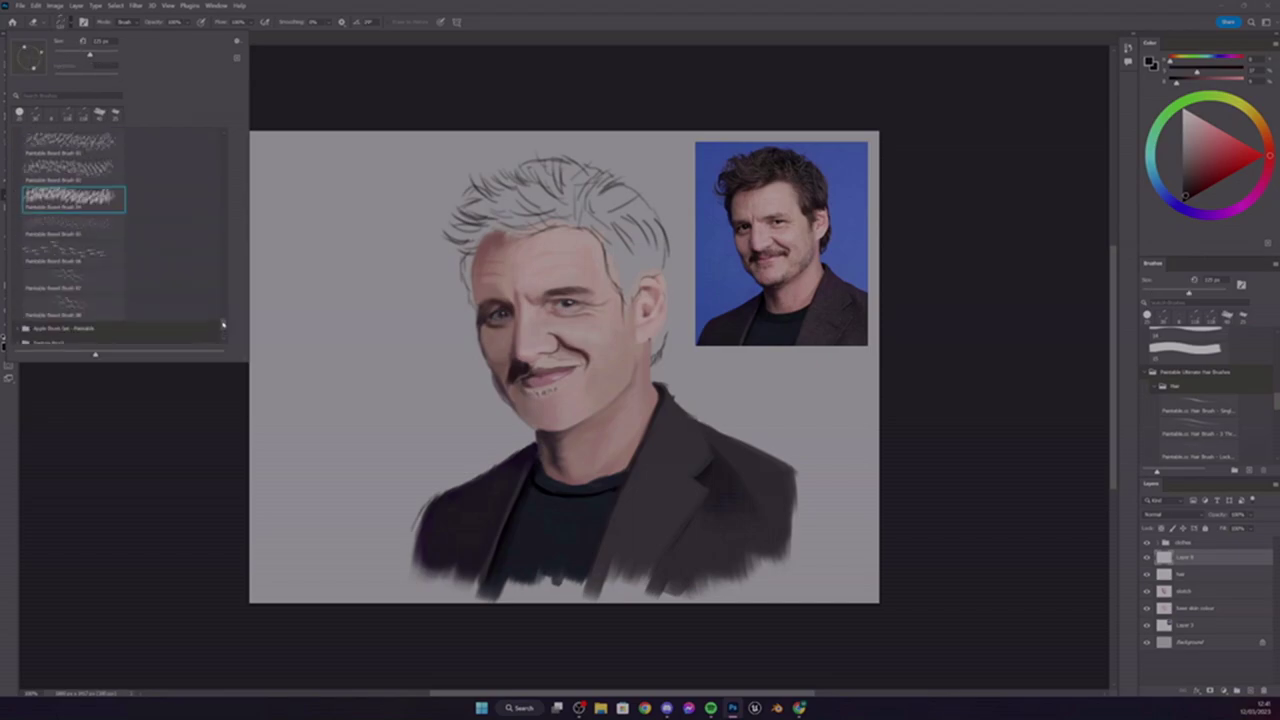
click(334, 210)
key(b)
key(period)
key(period)
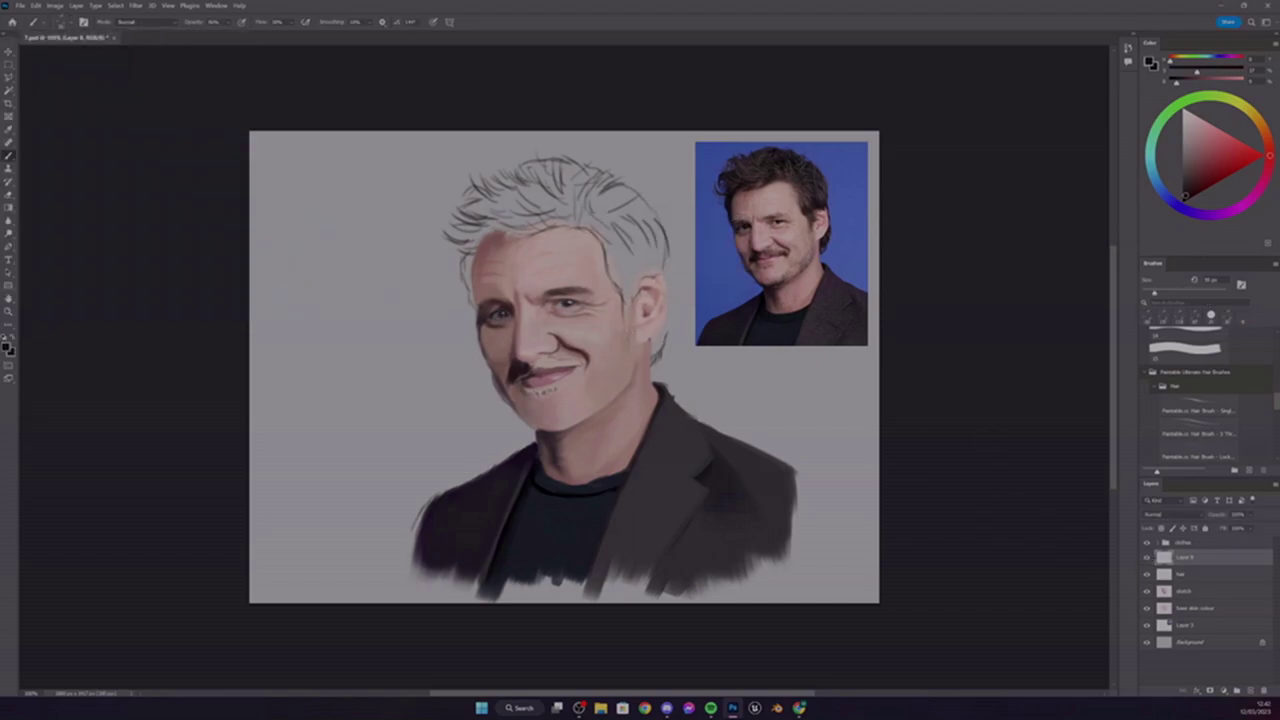
key(period)
drag(550, 415, 580, 428)
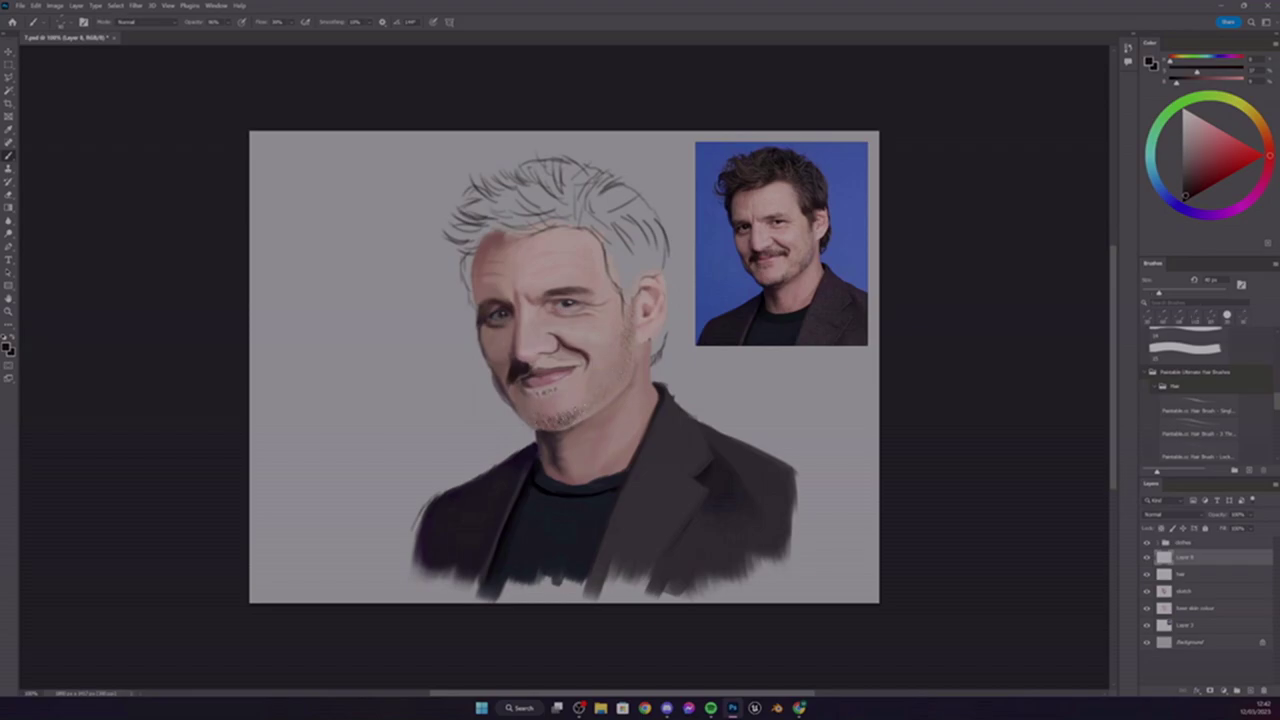
key(period)
key(x)
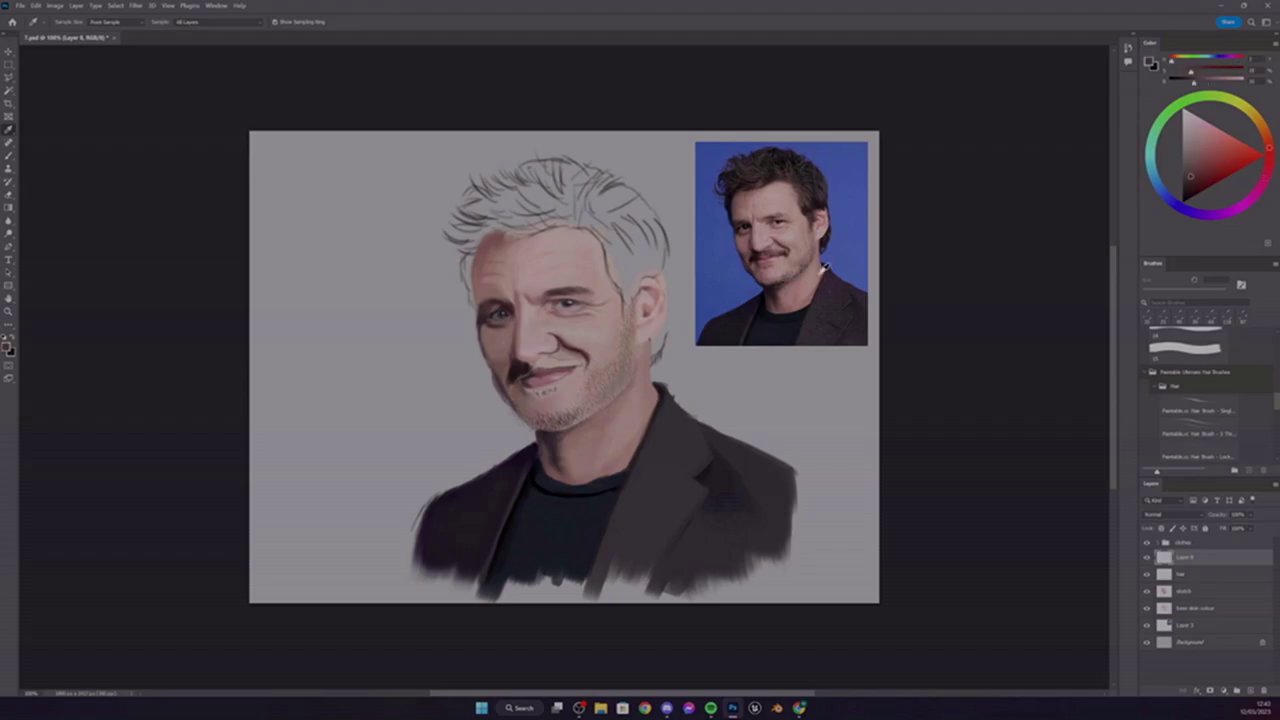
Soften the jaw and chin stubble using a different brush preset and the eraser, and build up its tone with sampled brown
click(60, 21)
scroll(224, 145, up, 3)
click(60, 145)
double_click(70, 300)
key(b)
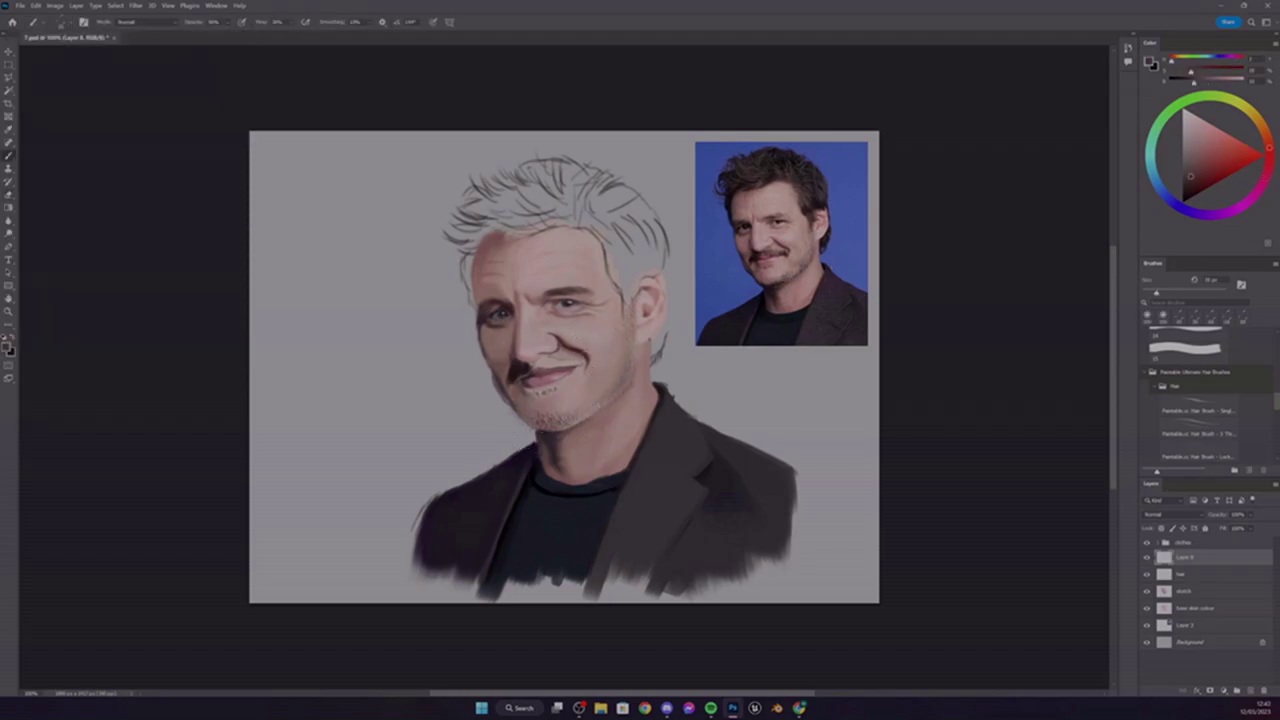
key(bracketright)
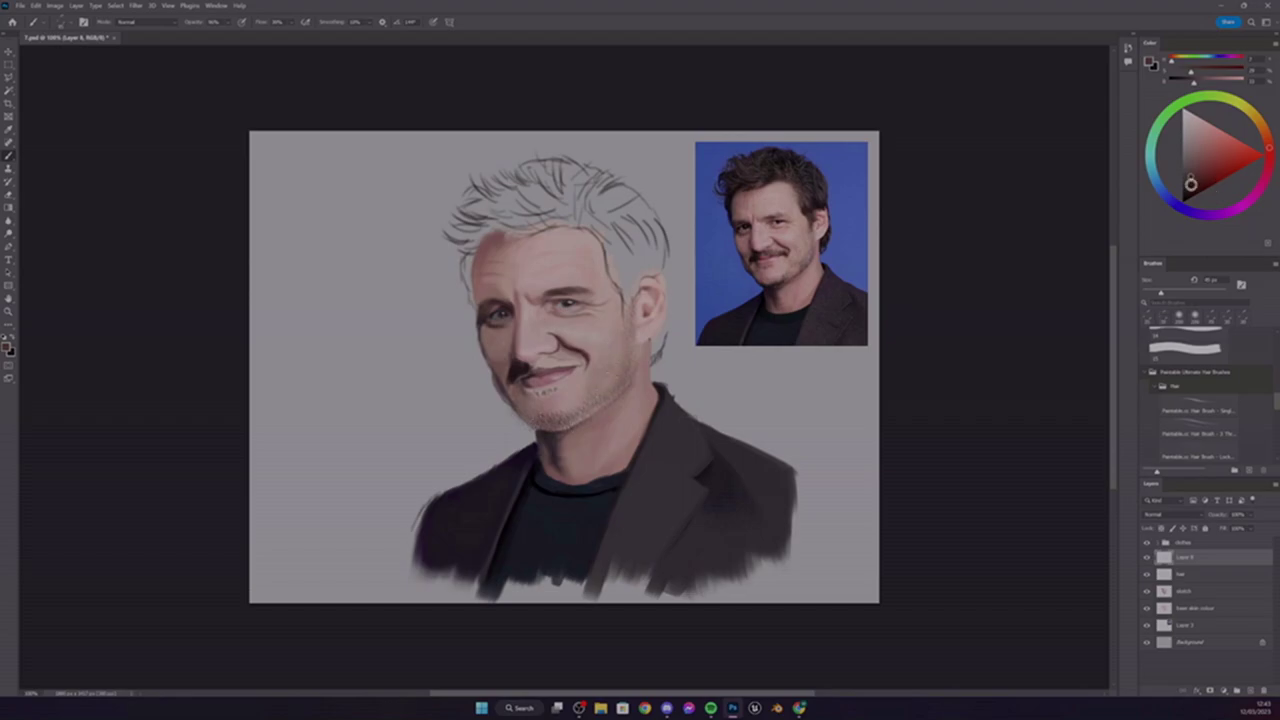
key(e)
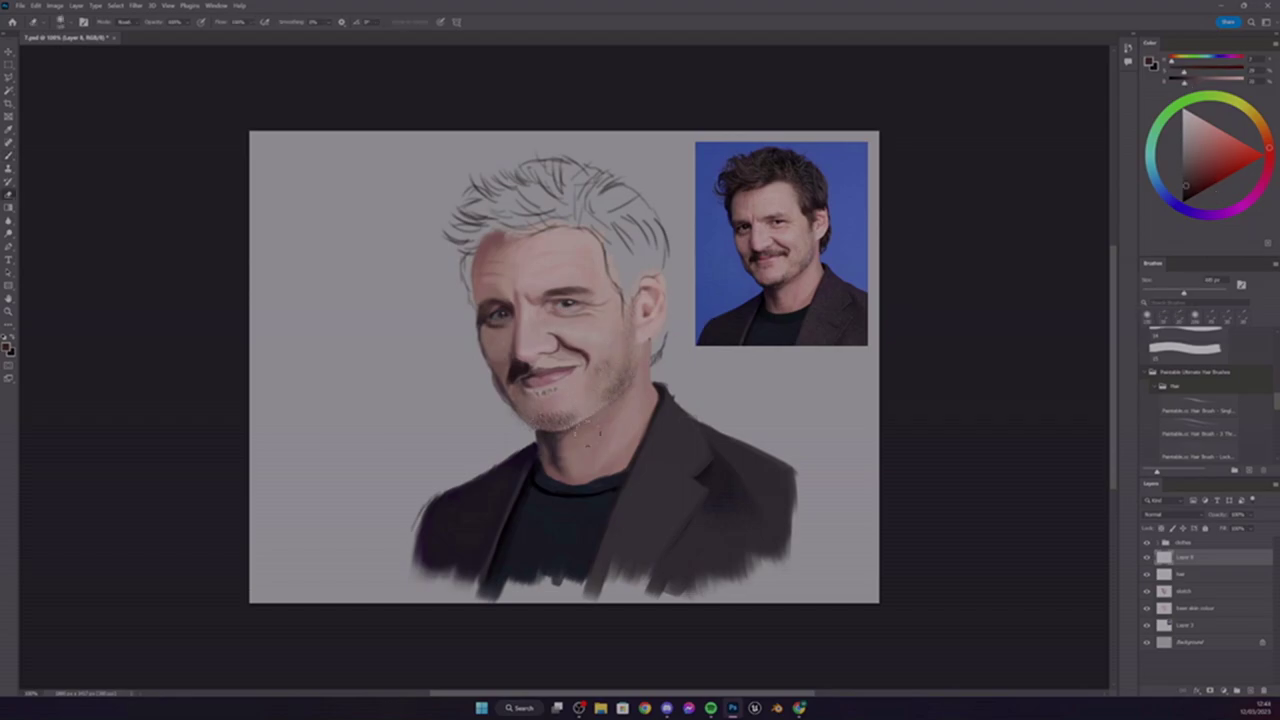
key(b)
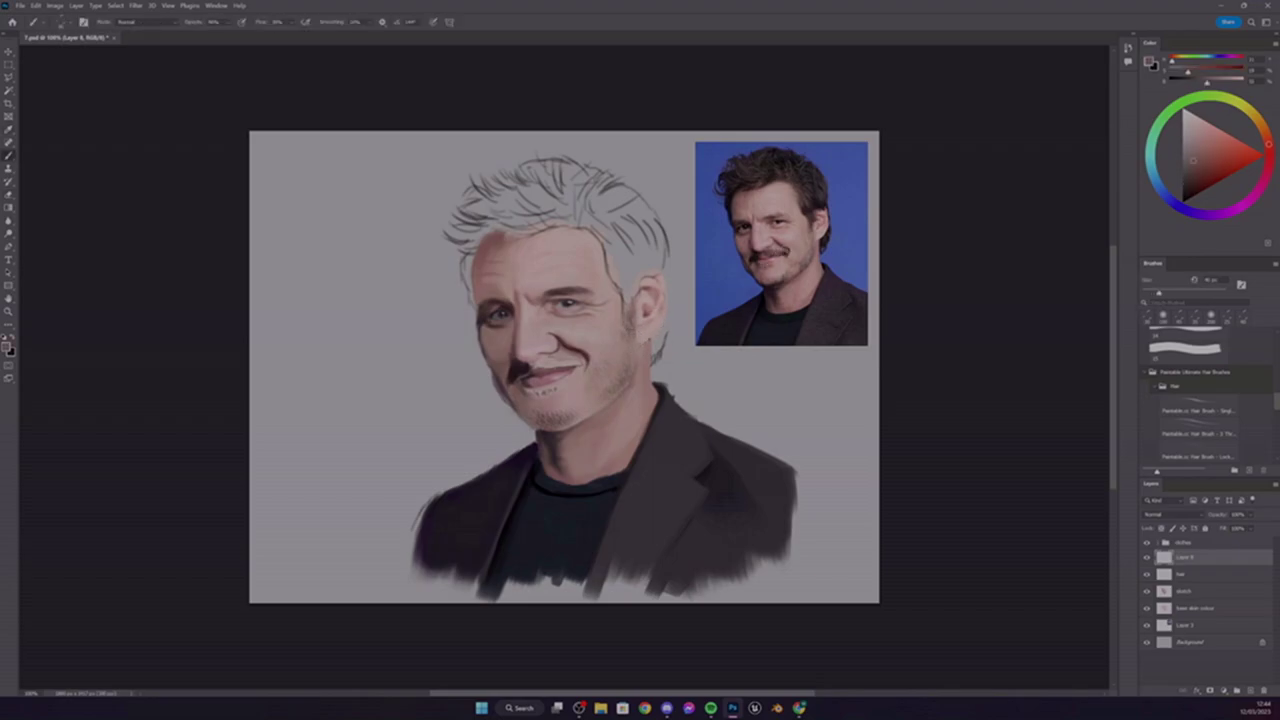
Paint the near side of the moustache in dark brown above the upper lip and trim its edges with the eraser
drag(540, 366, 576, 364)
key(e)
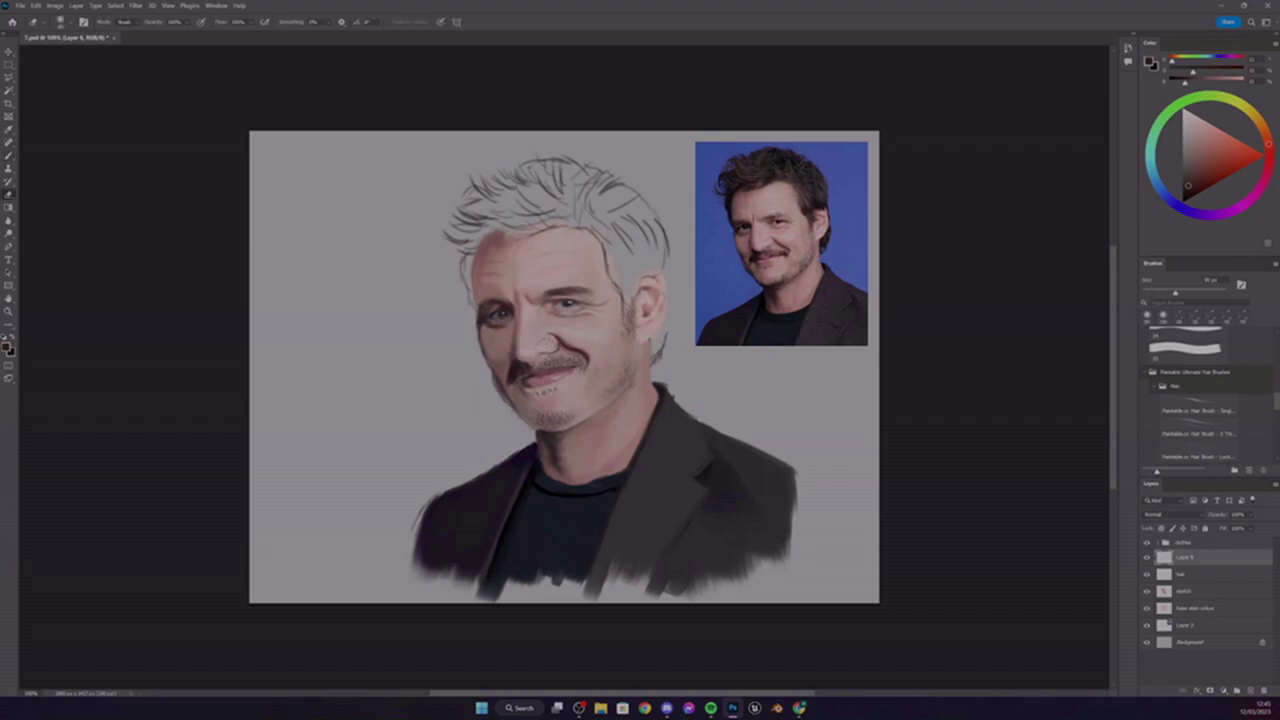
key(b)
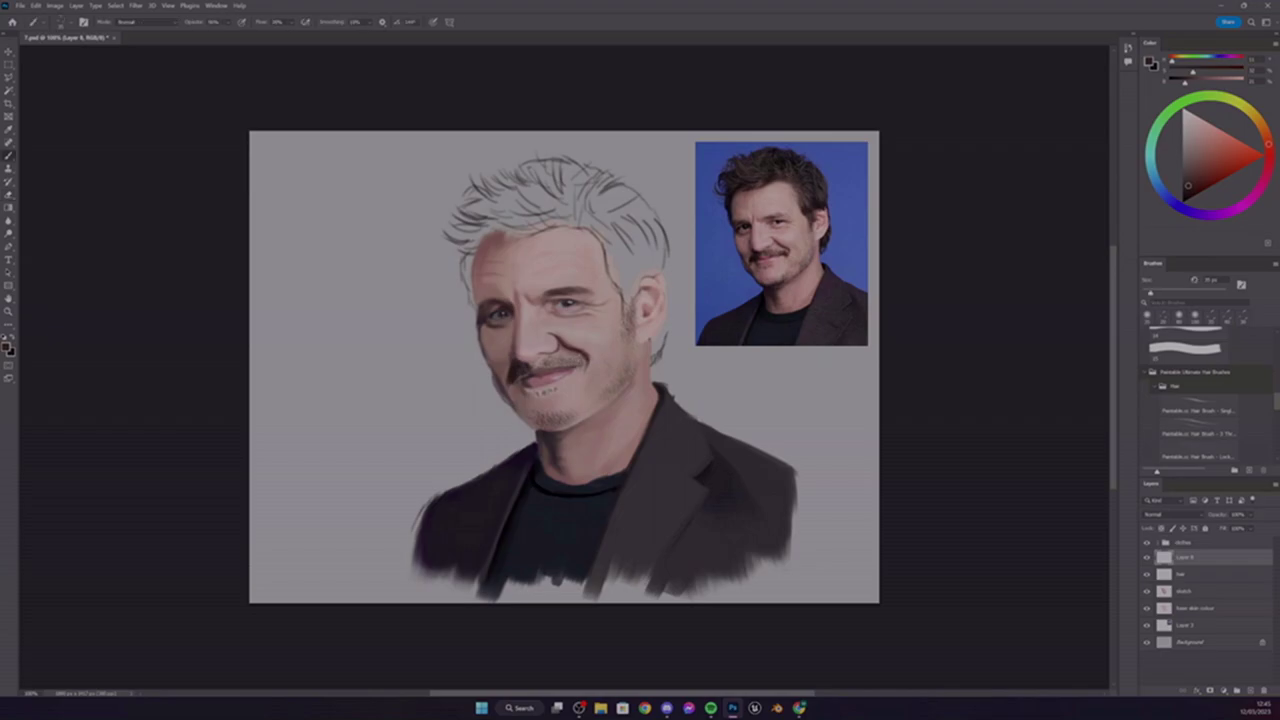
Add finer dark hairs to the moustache with a smaller brush preset and clean up along the upper lip with the eraser
click(66, 23)
scroll(120, 230, down, 1)
key(Return)
key(bracketleft)
key(bracketleft)
key(bracketleft)
key(bracketleft)
key(e)
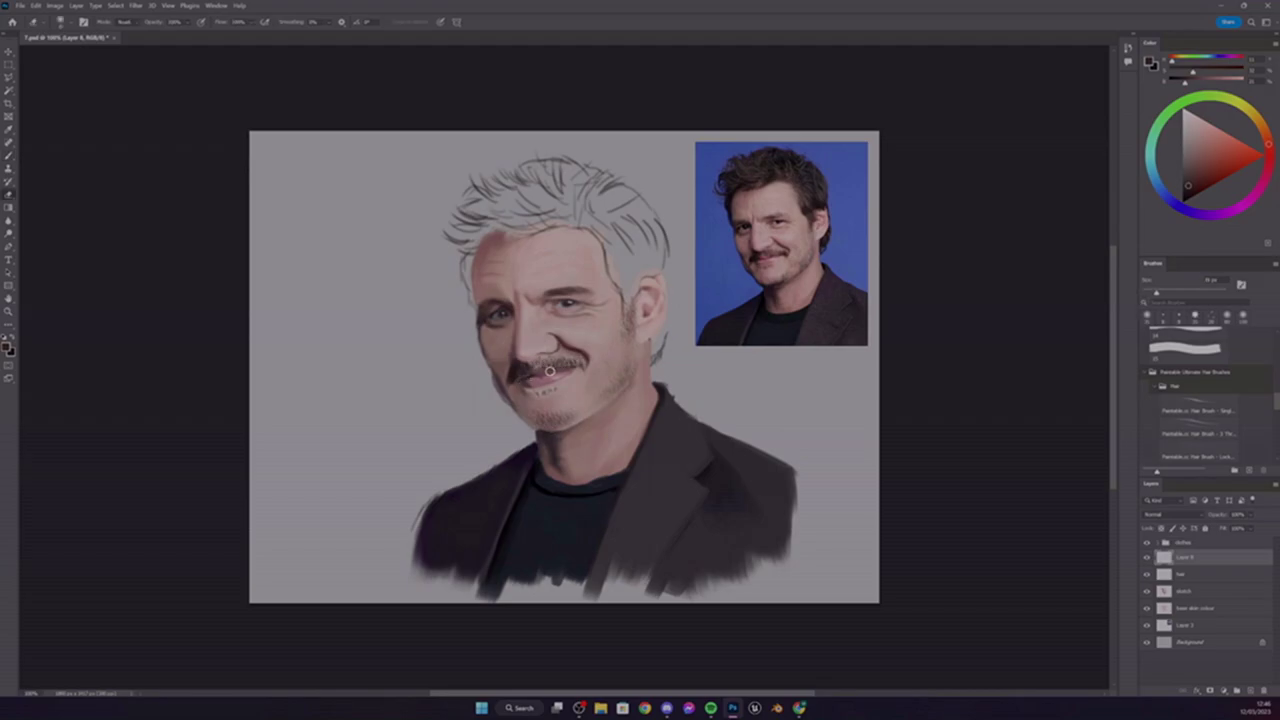
Thicken and darken the near side of the moustache with another brush preset
key(b)
click(35, 21)
scroll(110, 250, up, 2)
double_click(86, 323)
drag(548, 363, 582, 363)
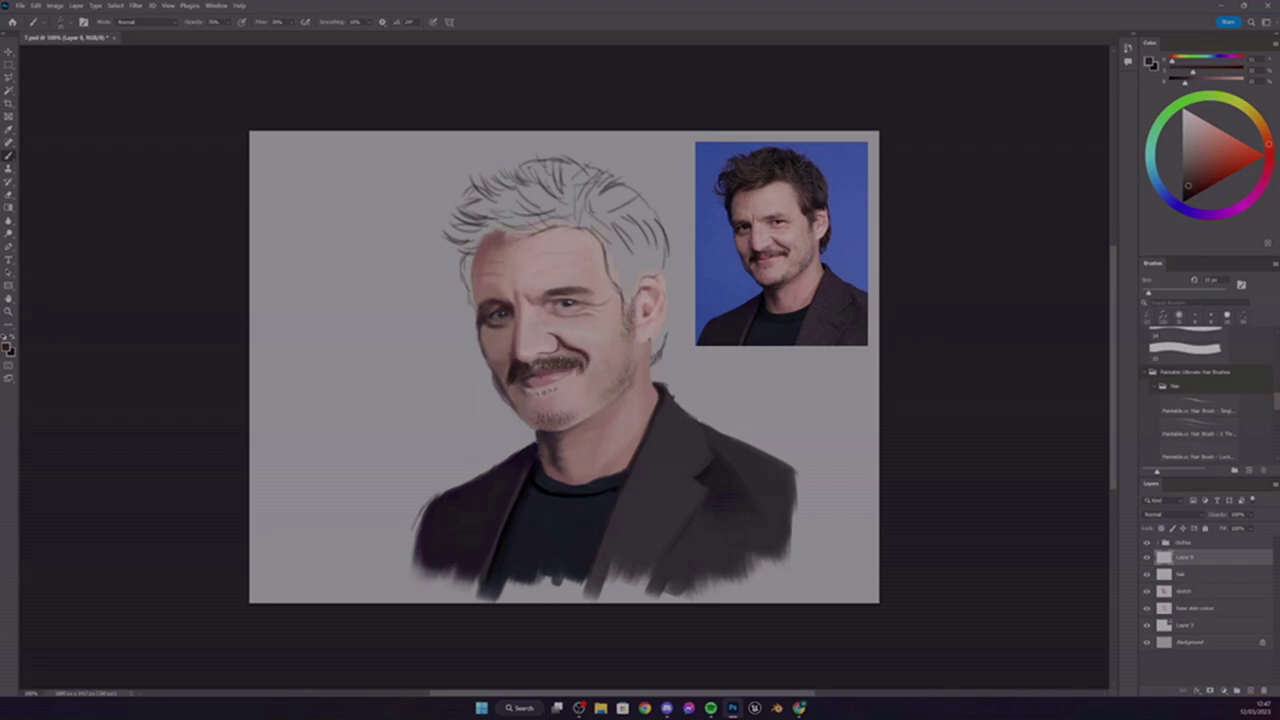
key(e)
Paint dark beard hair on the chin and near jaw, thinning the chin patch with the eraser
key(b)
drag(572, 426, 522, 424)
key(e)
drag(570, 418, 534, 420)
key(b)
drag(627, 372, 626, 380)
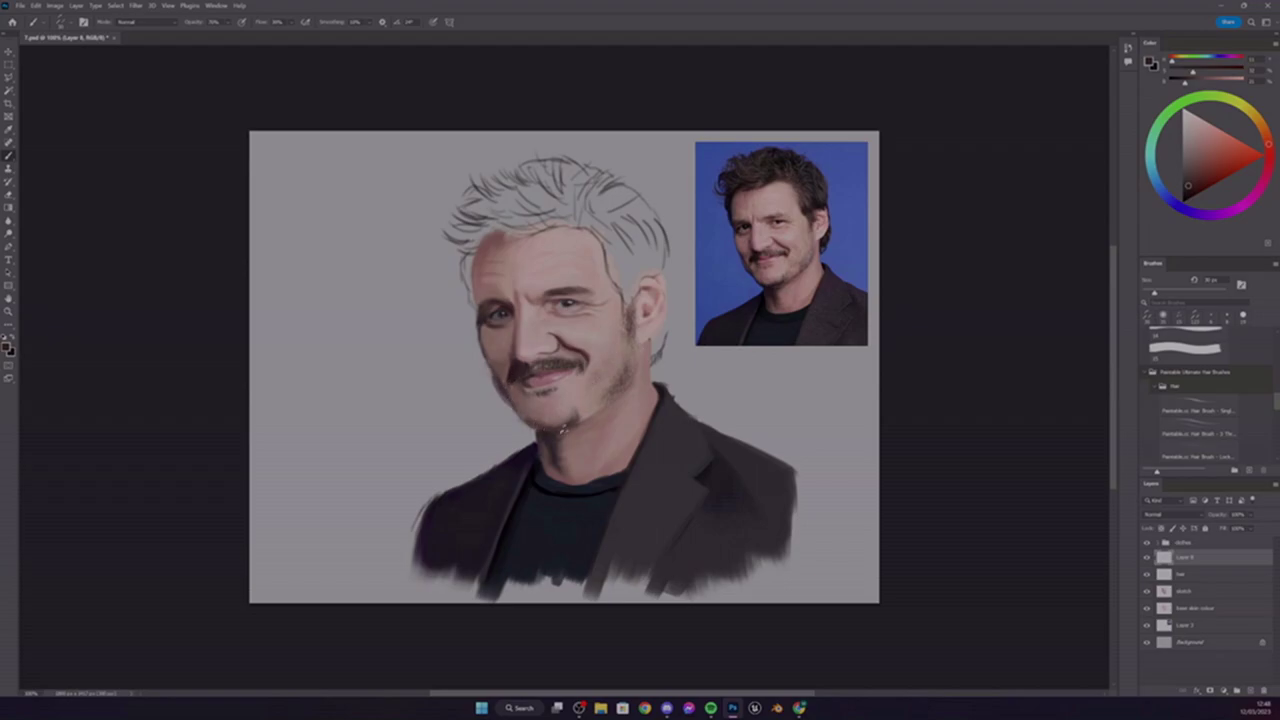
Refine the skin around the moustache and lower lip on the sketch layer with brown and pink tones sampled from the reference photo
click(1185, 591)
click(60, 21)
scroll(119, 235, down, 3)
click(560, 385)
key(i)
click(786, 252)
key(b)
drag(578, 364, 582, 368)
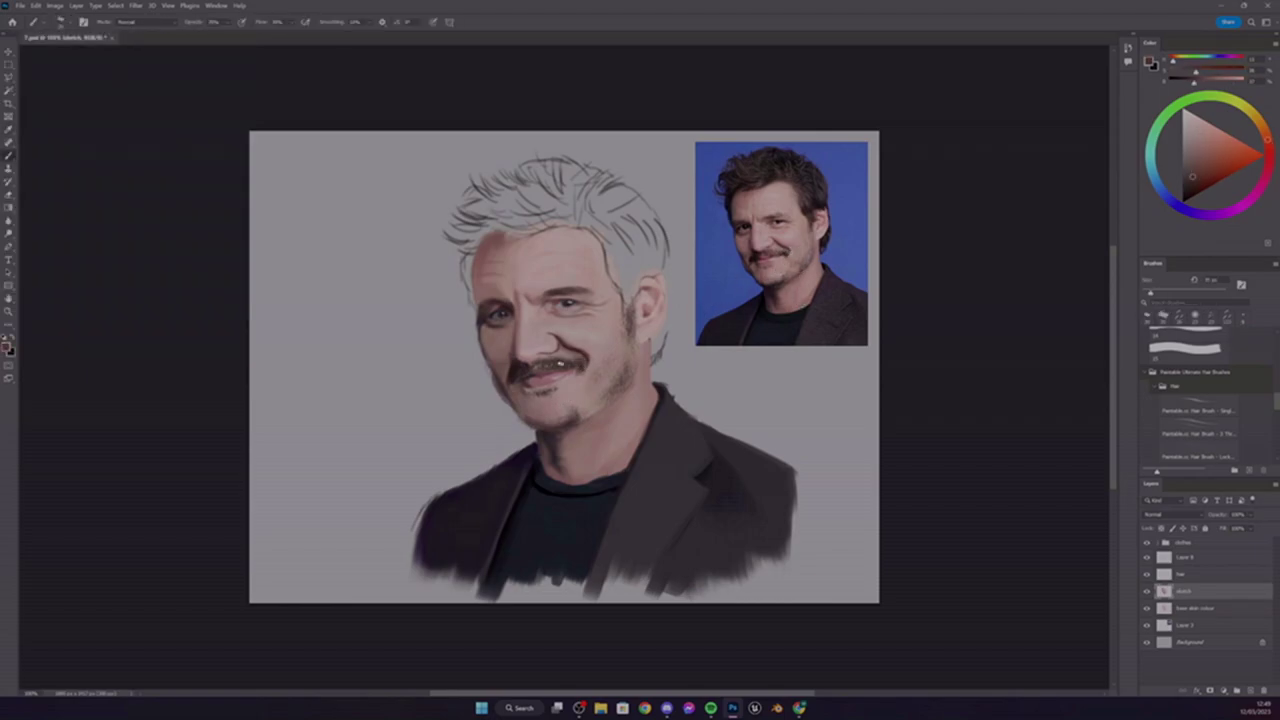
key(i)
click(780, 240)
key(b)
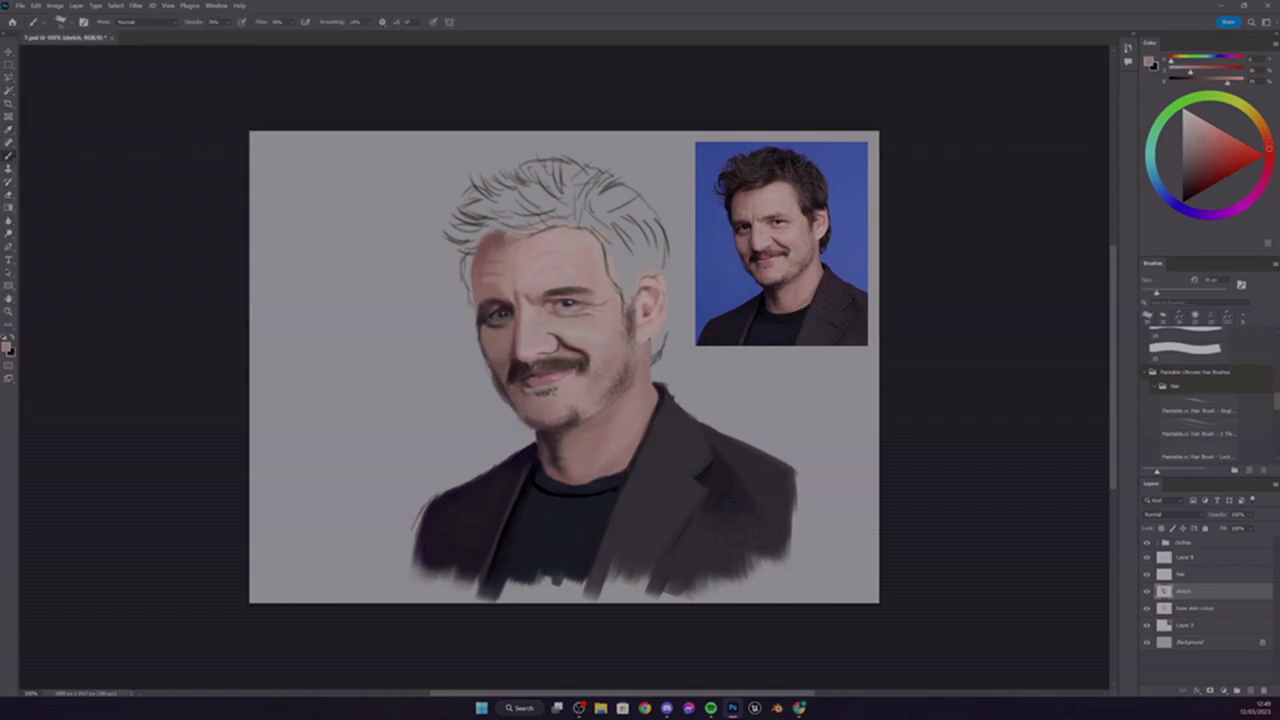
Touch up the facial hair on its layer with a near-black tone, and the skin under the nose on the sketch layer
key(alt+bracketright)
key(alt+bracketright)
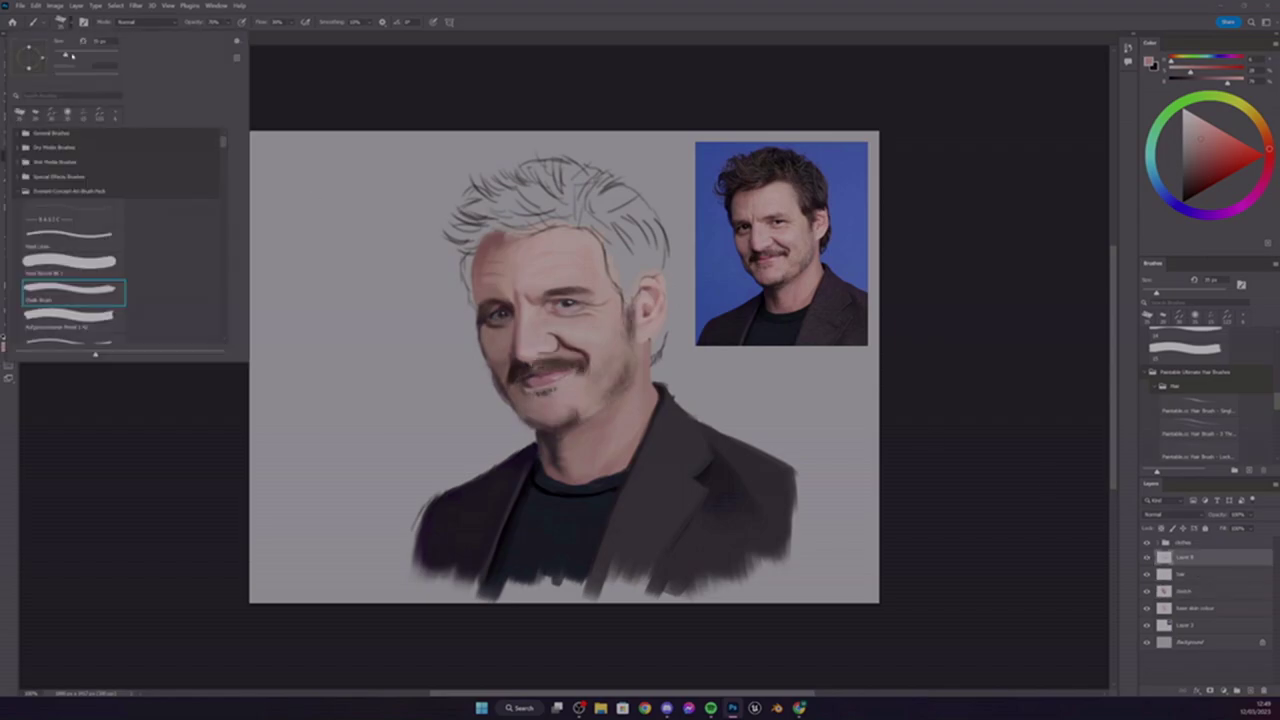
key(i)
key(b)
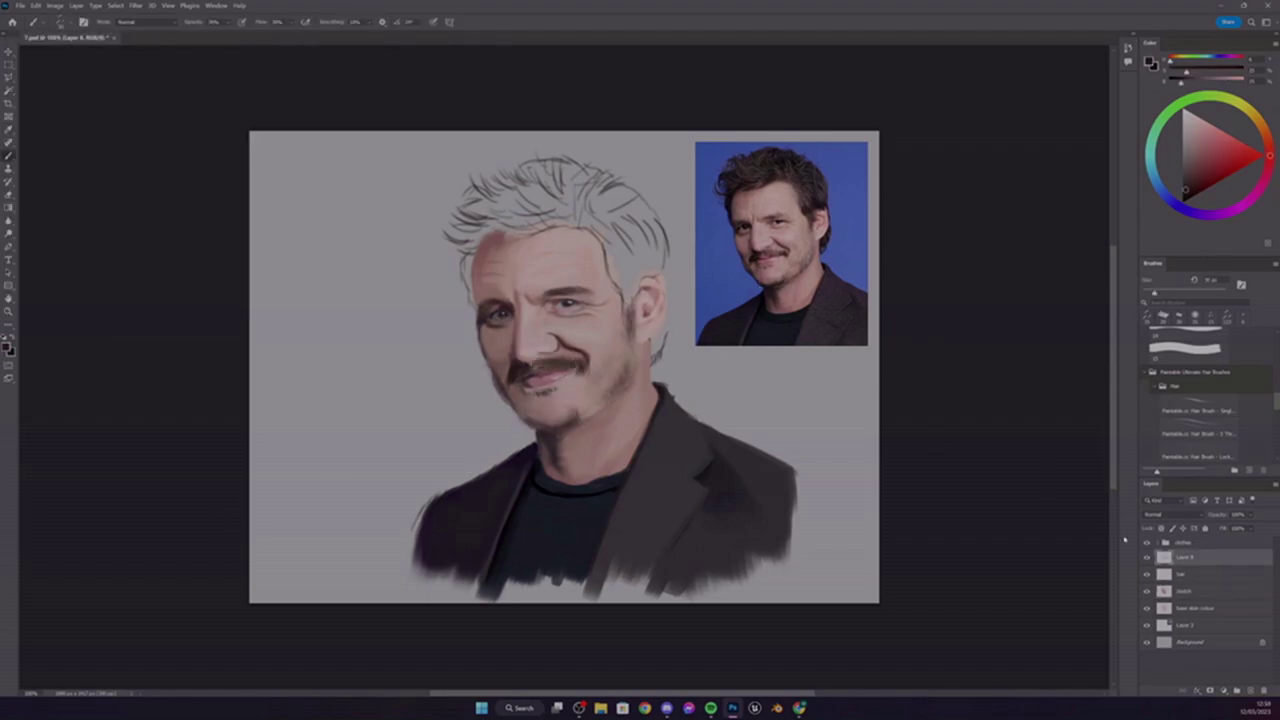
key(alt+bracketleft)
key(alt+bracketleft)
key(bracketright)
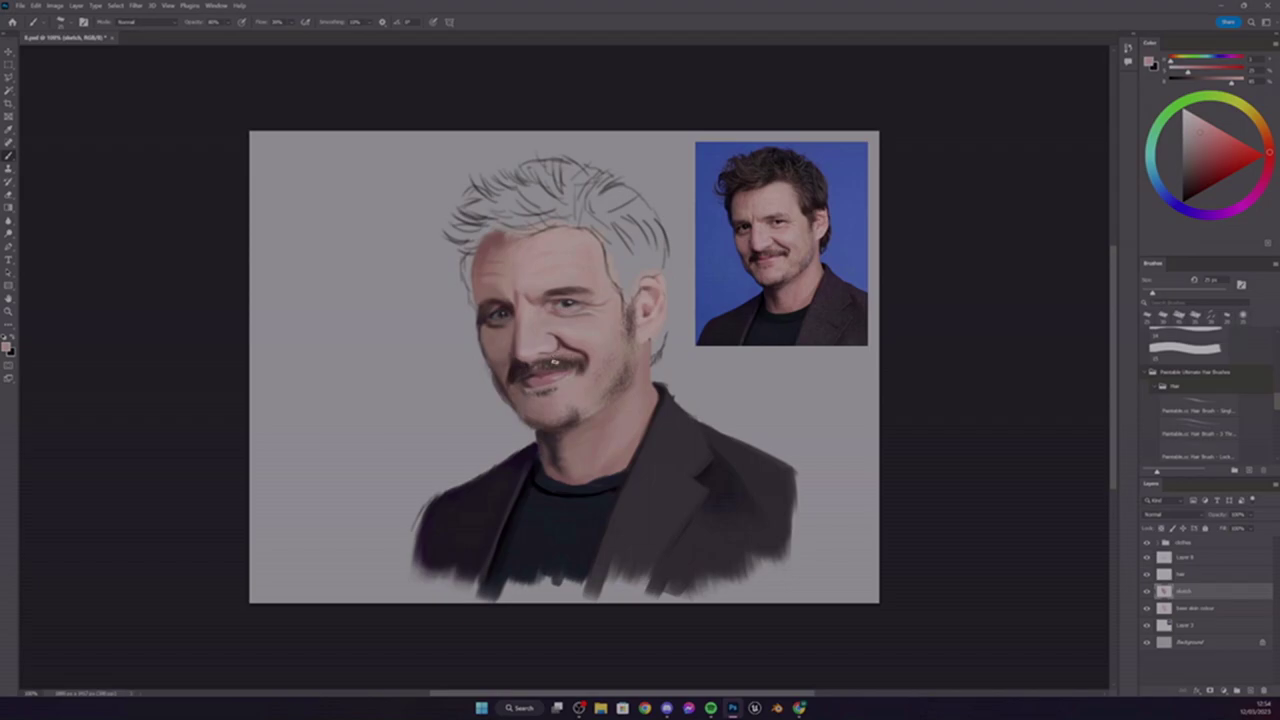
key(bracketleft)
Block in the whole head of hair on the hair layer with dark tones sampled from the reference photo
key(alt+bracketright)
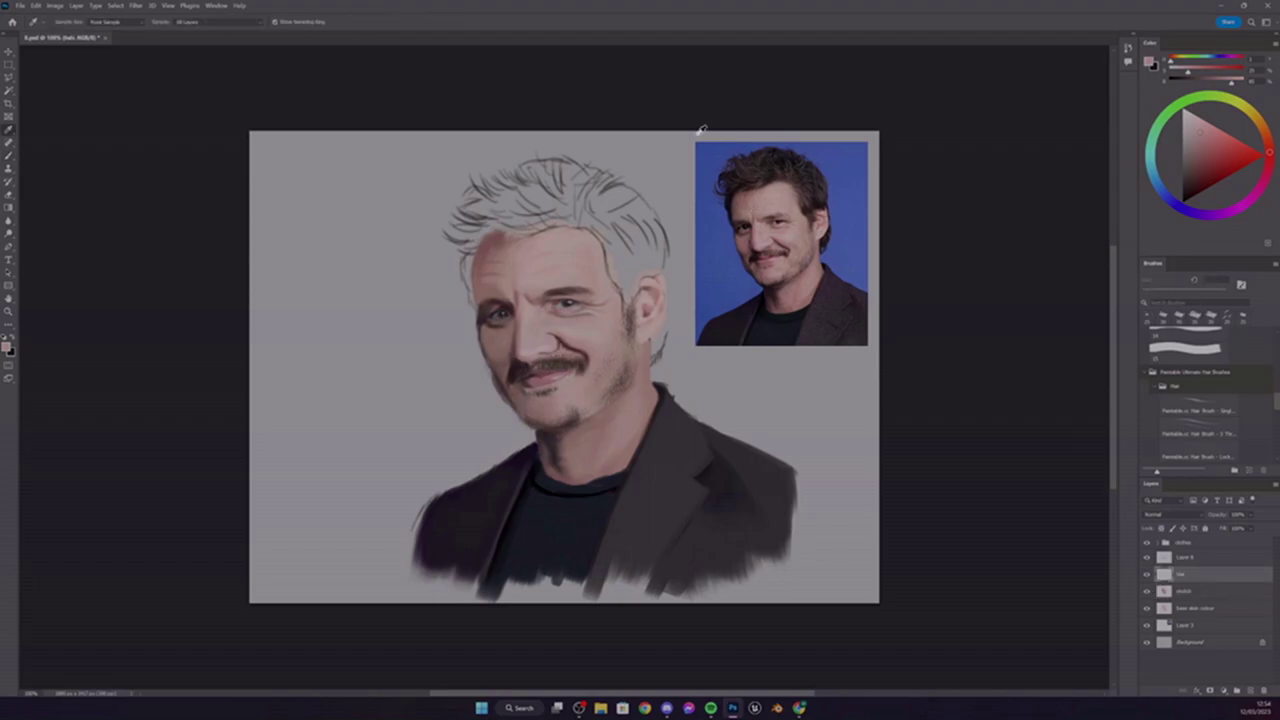
alt+click(735, 323)
mouse_move(568, 218)
mouse_down()
mouse_move(497, 213)
mouse_move(494, 197)
mouse_move(533, 208)
mouse_move(620, 276)
mouse_move(614, 256)
mouse_move(632, 302)
mouse_move(619, 285)
mouse_move(655, 270)
mouse_move(623, 249)
mouse_move(649, 231)
mouse_move(659, 276)
mouse_move(607, 239)
mouse_move(636, 236)
mouse_move(558, 178)
mouse_move(575, 170)
mouse_move(630, 192)
mouse_move(615, 200)
mouse_move(634, 281)
mouse_move(657, 246)
mouse_move(503, 191)
mouse_move(462, 217)
mouse_move(466, 266)
mouse_move(560, 150)
mouse_up()
key(i)
click(768, 170)
key(b)
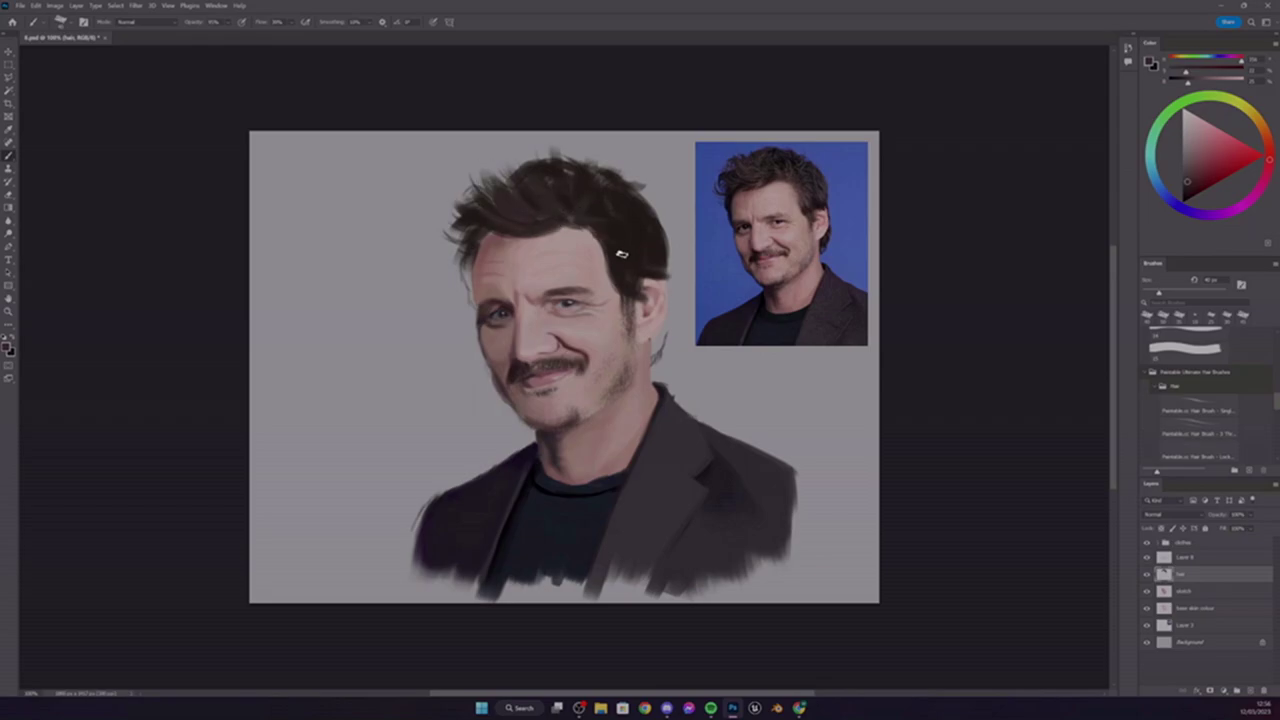
Build up the hair strands with sampled mid-brown, lighter grey-brown highlights and dark accents
alt+click(761, 184)
mouse_move(540, 230)
mouse_down()
mouse_move(653, 231)
mouse_move(647, 257)
mouse_move(625, 247)
mouse_move(627, 287)
mouse_up()
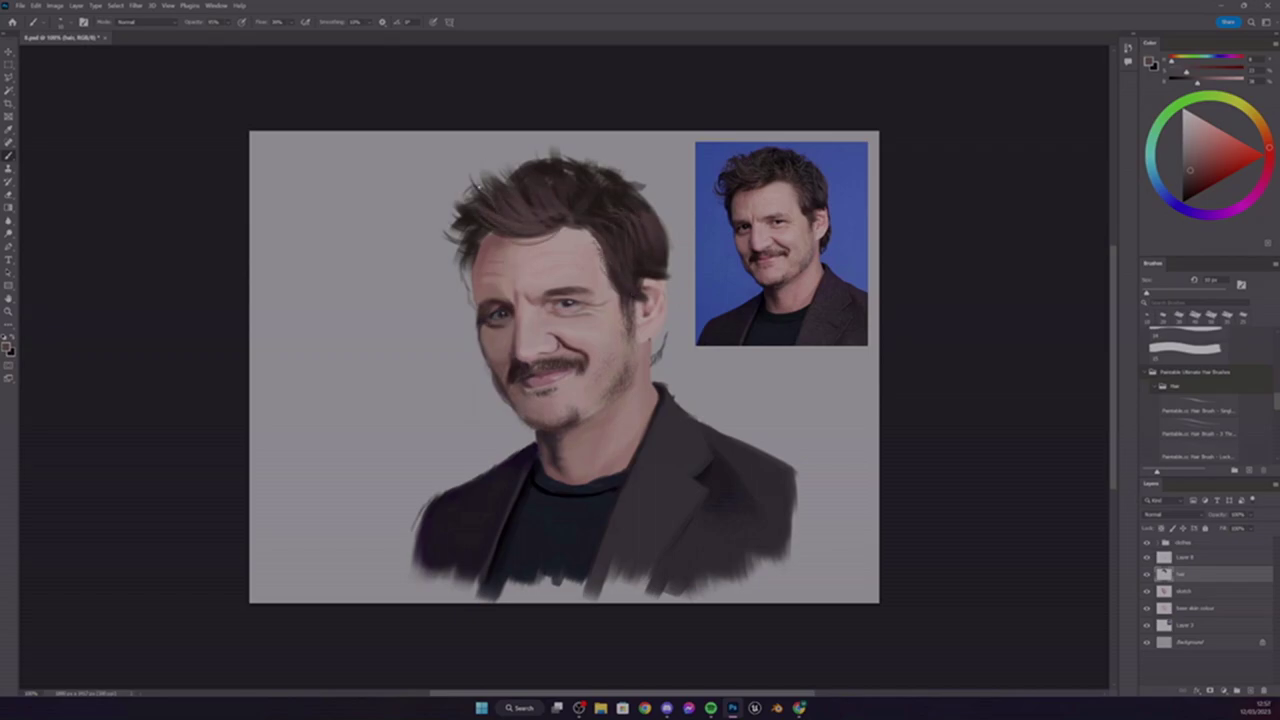
click(1190, 155)
drag(634, 222, 650, 258)
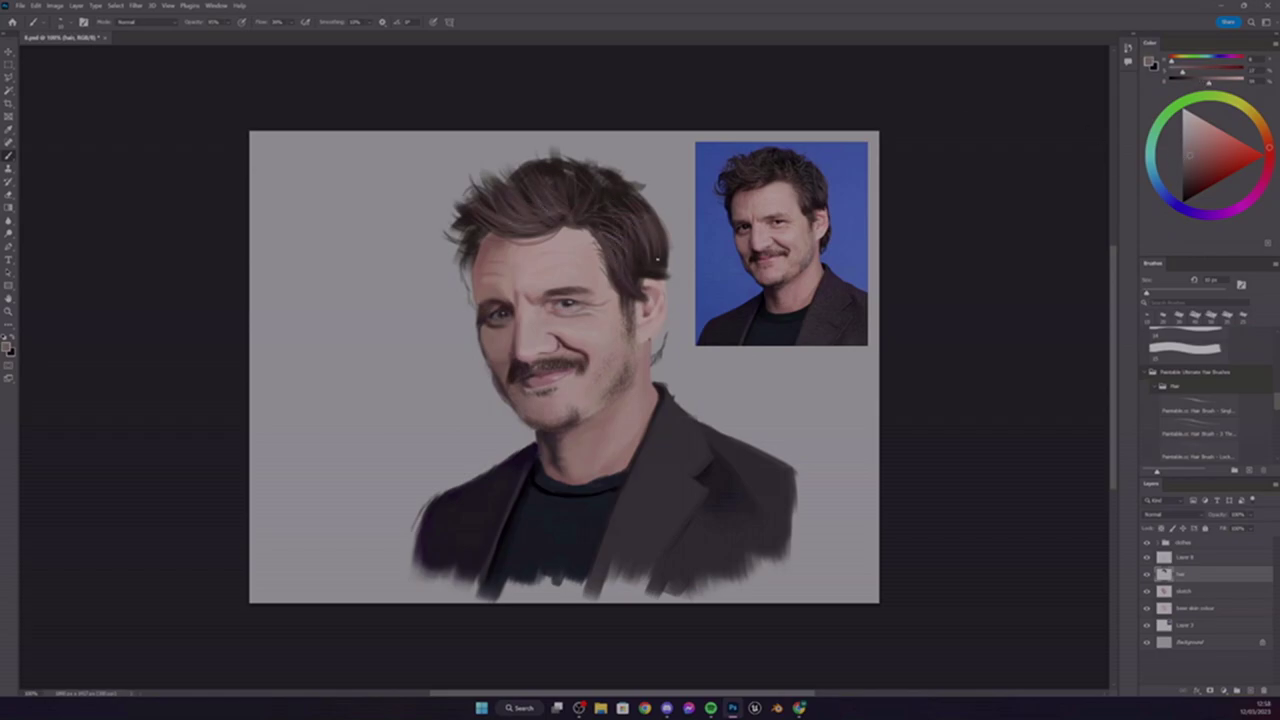
alt+click(537, 215)
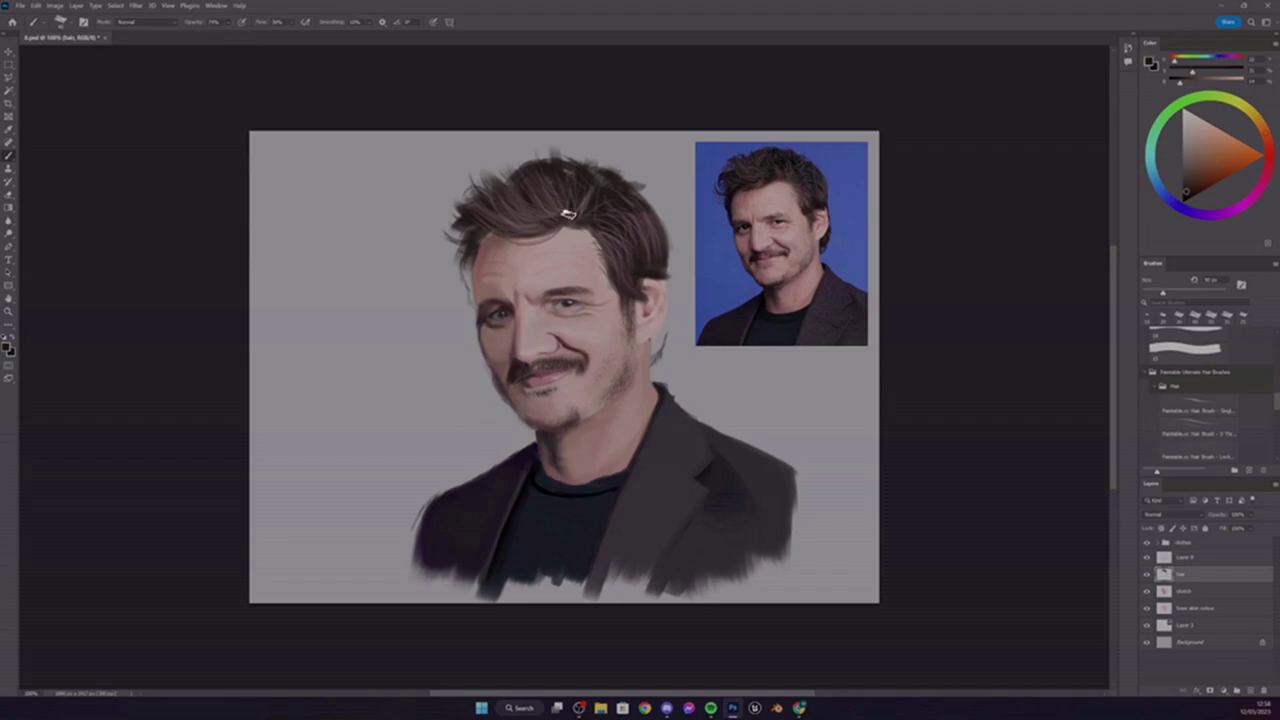
drag(630, 222, 648, 218)
Create a new layer beneath the sketch layer and paint the dark hair at the far temple and behind the near ear
key(ctrl+shift+alt+n)
key(bracketleft)
key(bracketleft)
key(bracketleft)
key(bracketleft)
key(bracketleft)
key(bracketleft)
key(bracketleft)
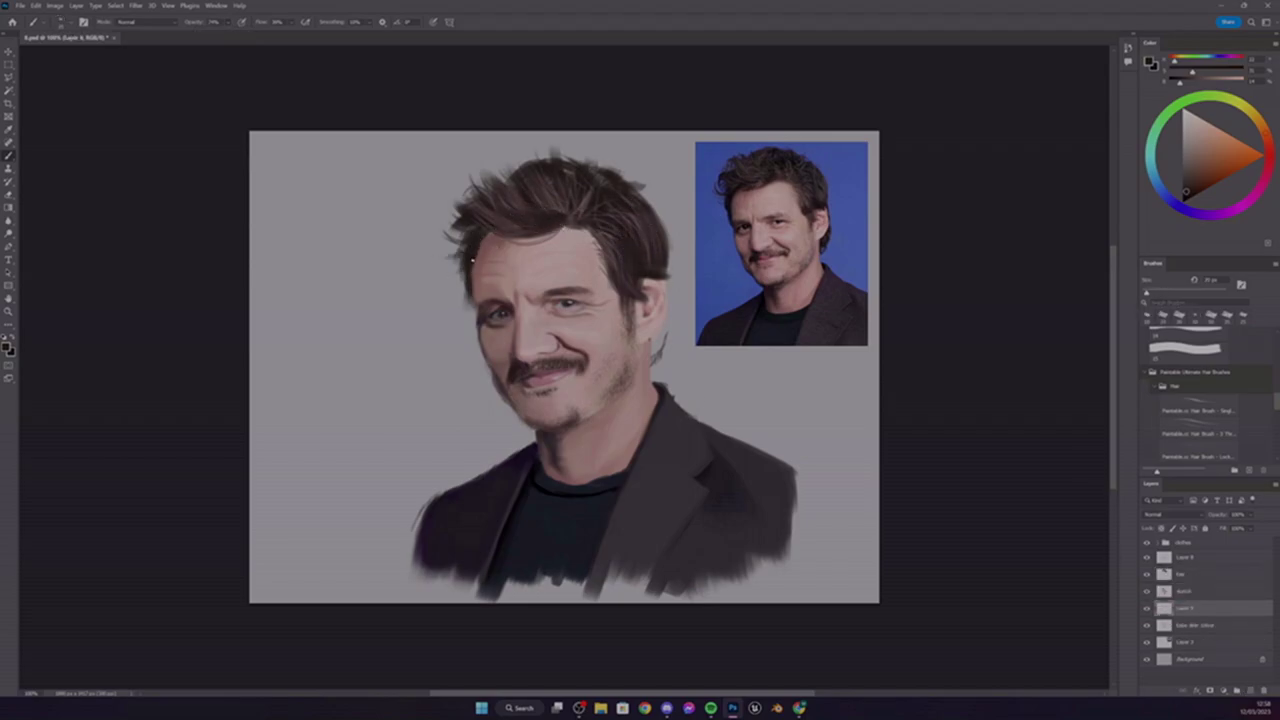
key(bracketright)
drag(663, 274, 658, 336)
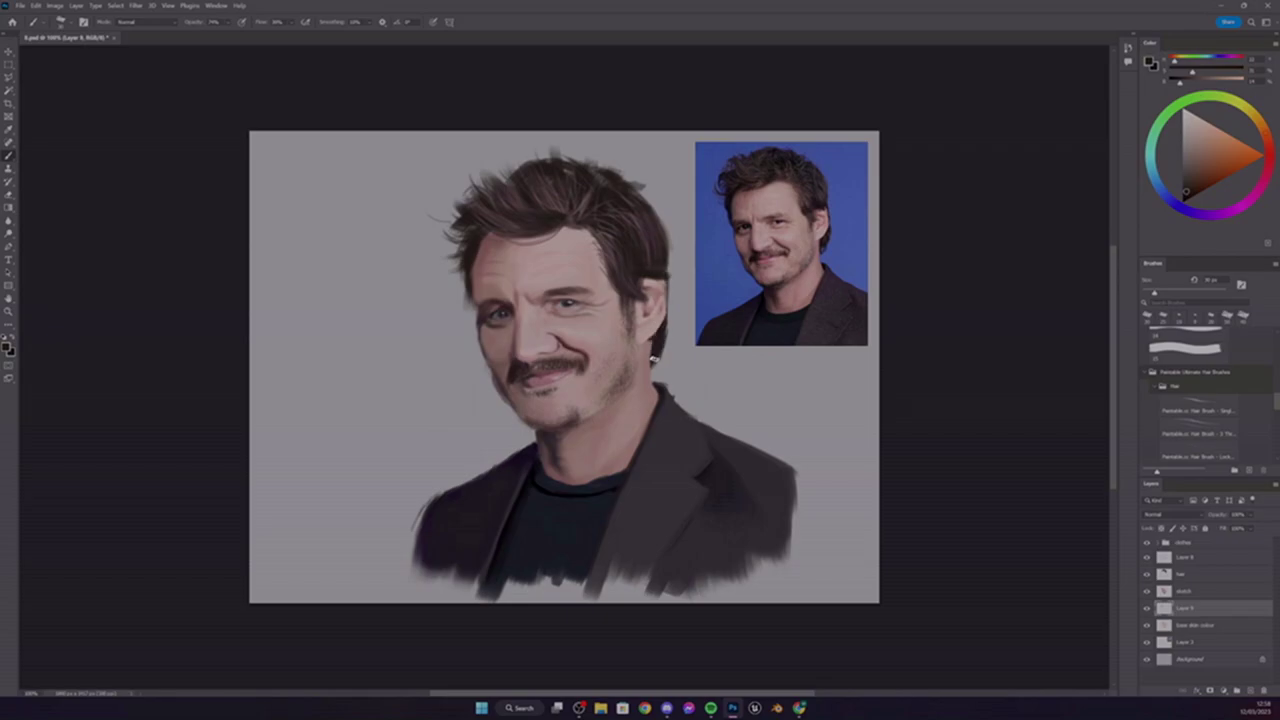
Refine the hair around the near temple and hairline on the hair layer with brown tones sampled from the painting and reference photo
key(alt+bracketright)
key(alt+bracketright)
alt+click(653, 242)
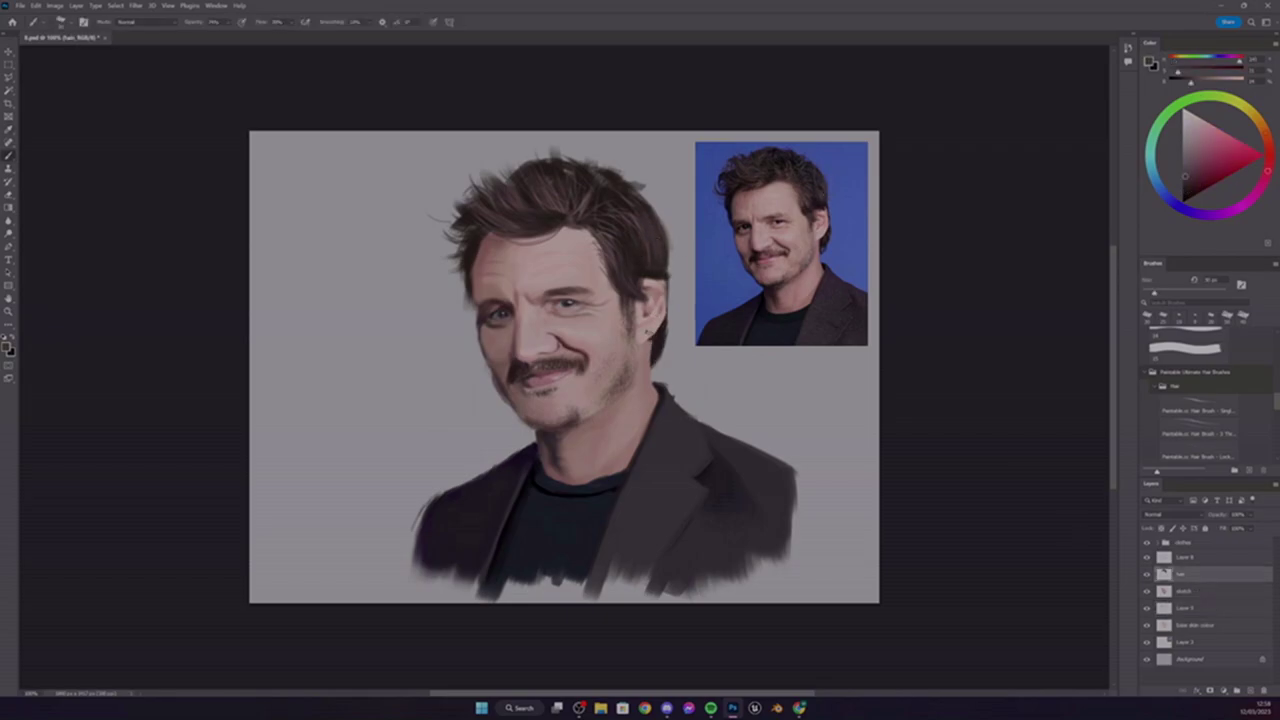
alt+click(796, 187)
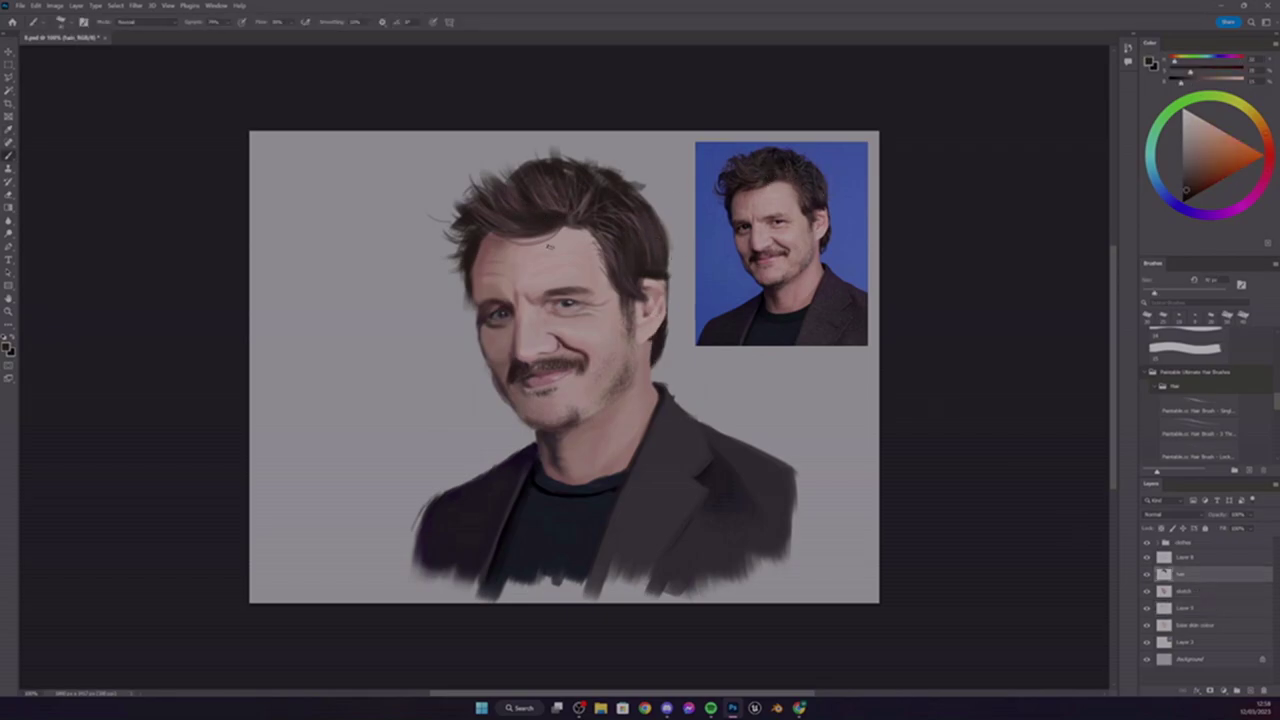
alt+click(776, 212)
key(bracketright)
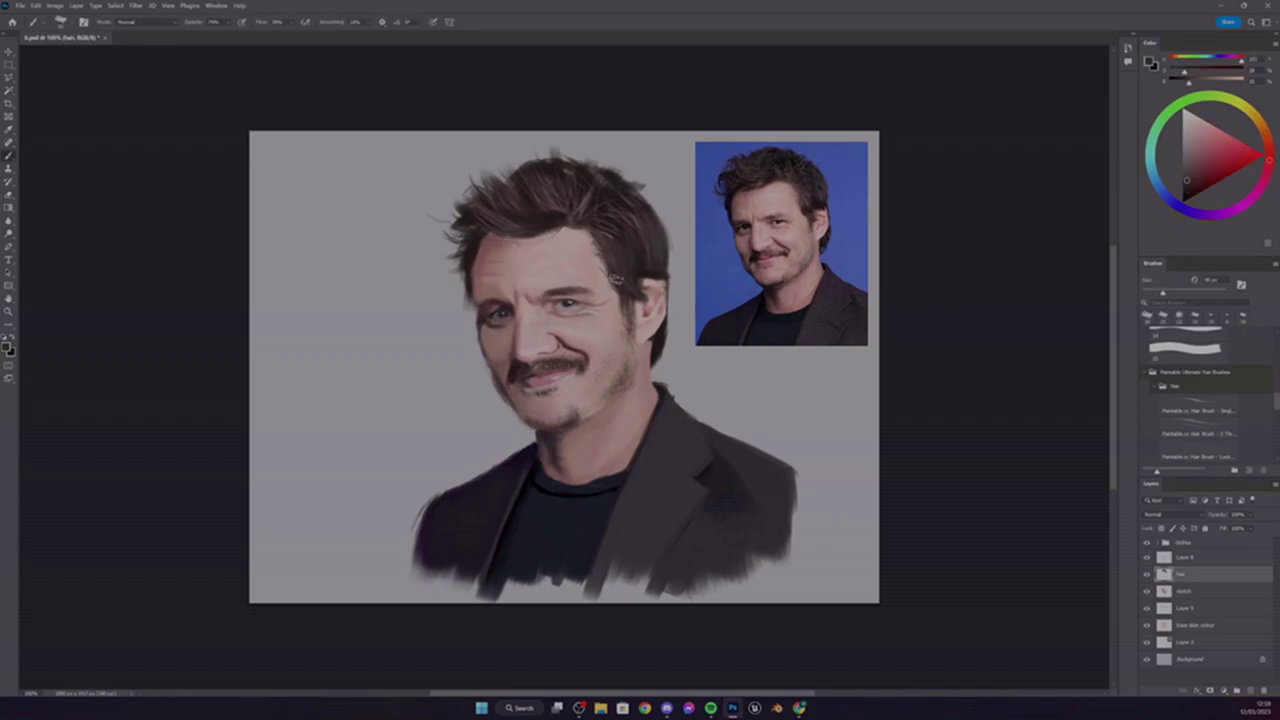
Shade the skin along the hairline and around the far eye on the sketch layer with sampled tones
click(1193, 593)
alt+click(505, 237)
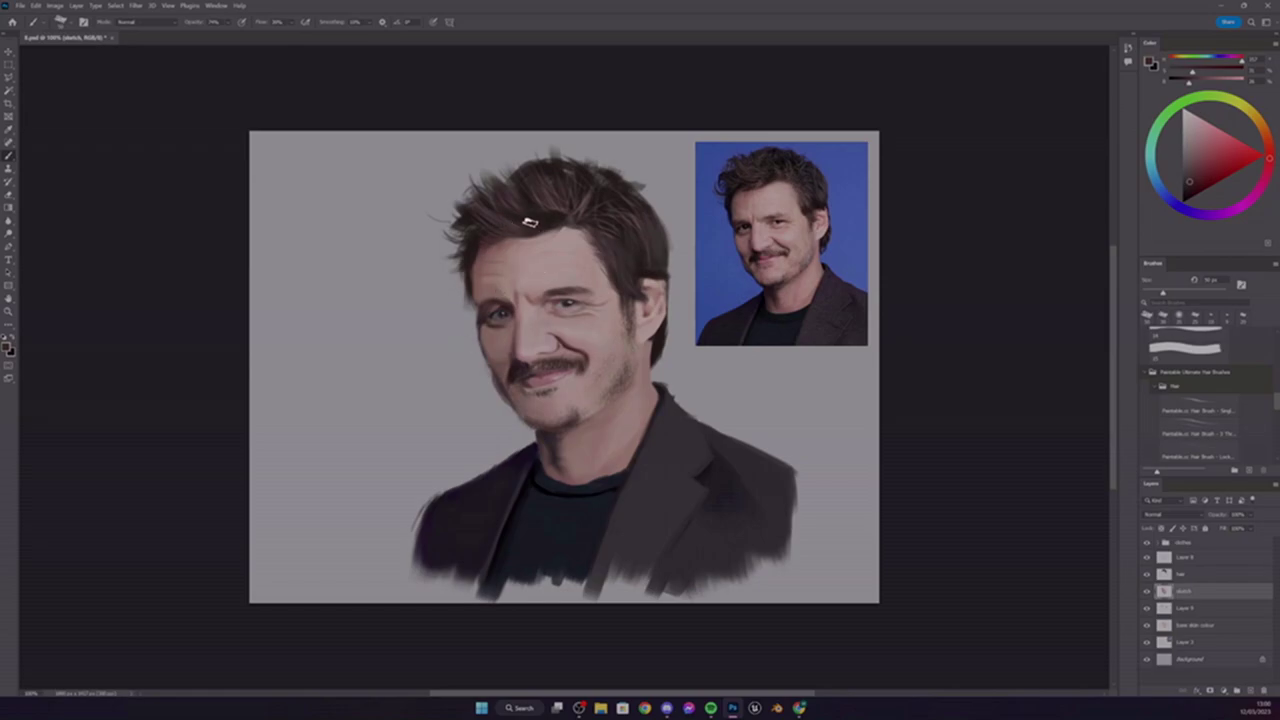
alt+click(489, 311)
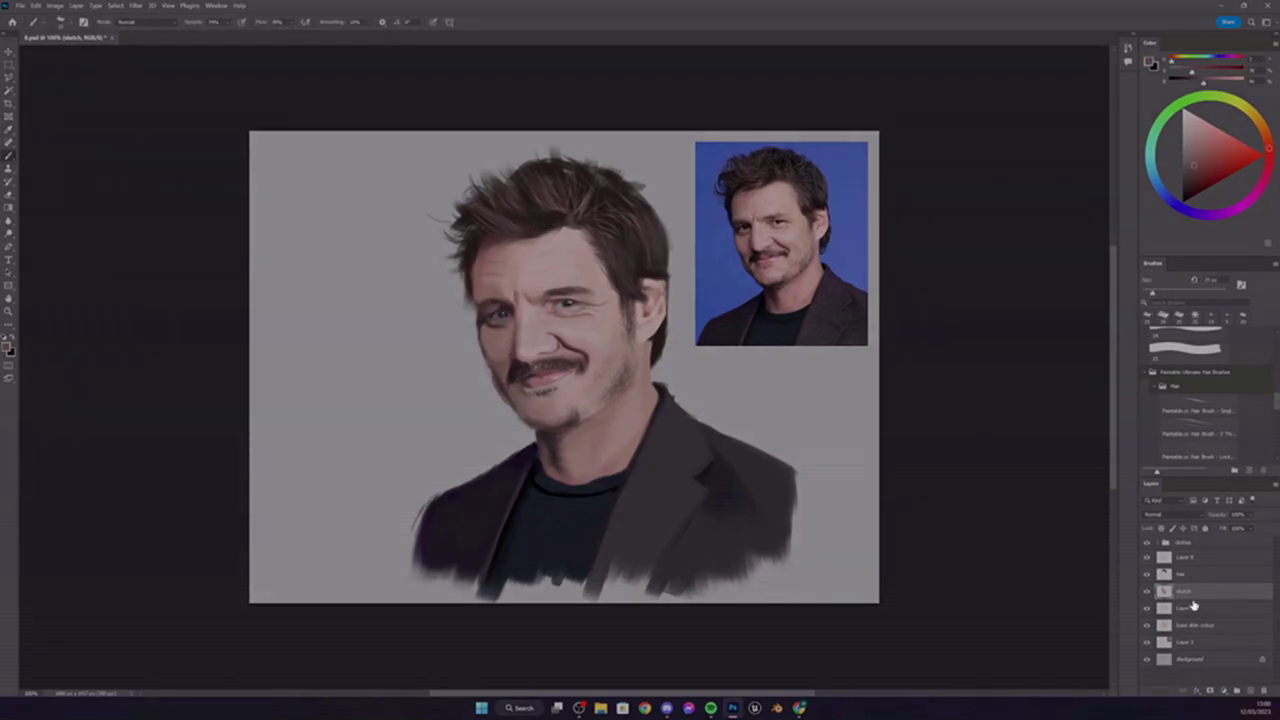